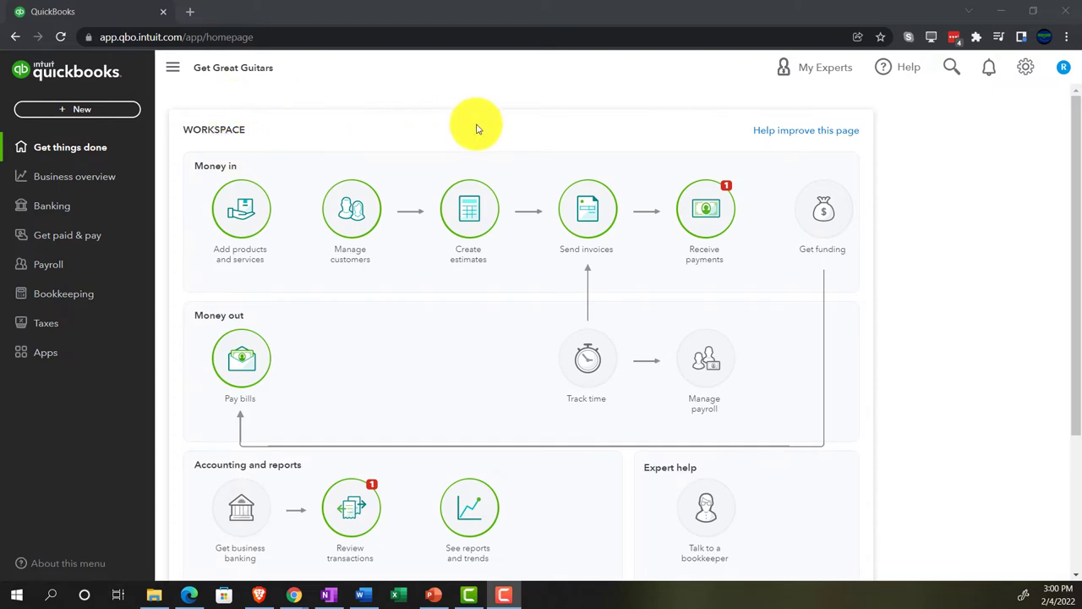
# Step: Check the view option in the company settings, glance at the sample company in Microsoft Edge, and return to Get Great Guitars in Chrome
pyautogui.hotkey('ctrl', '+')
pyautogui.hotkey('ctrl', '+')
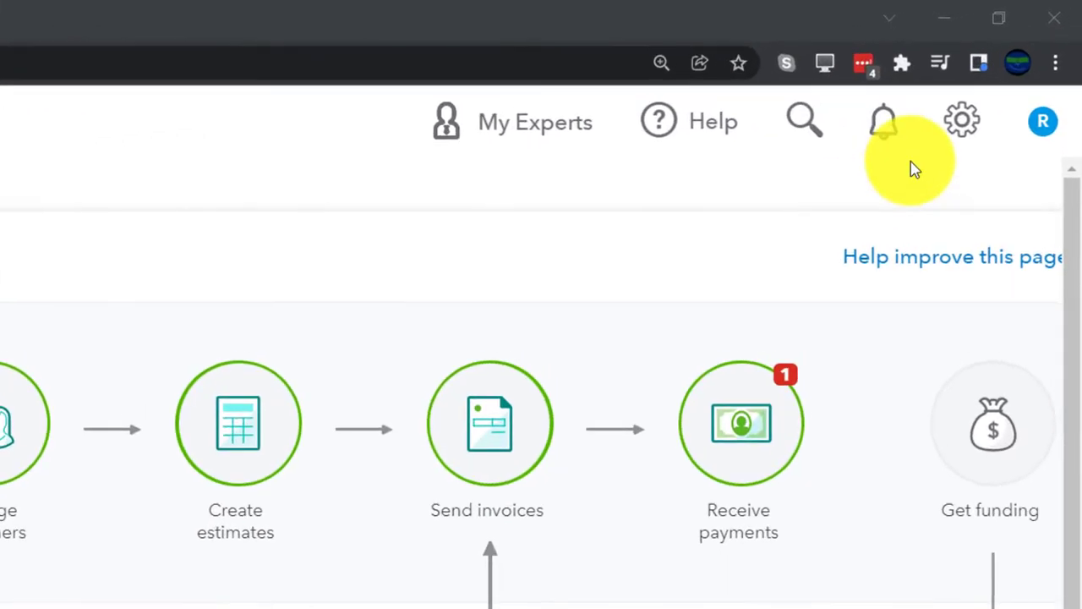
pyautogui.click(1012, 71)
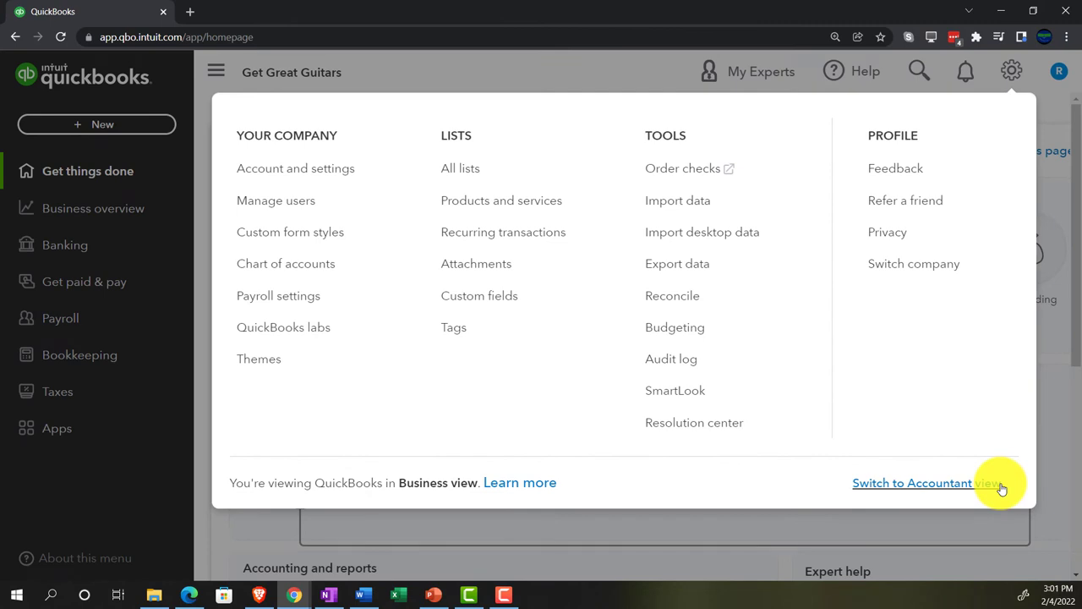
pyautogui.click(187, 596)
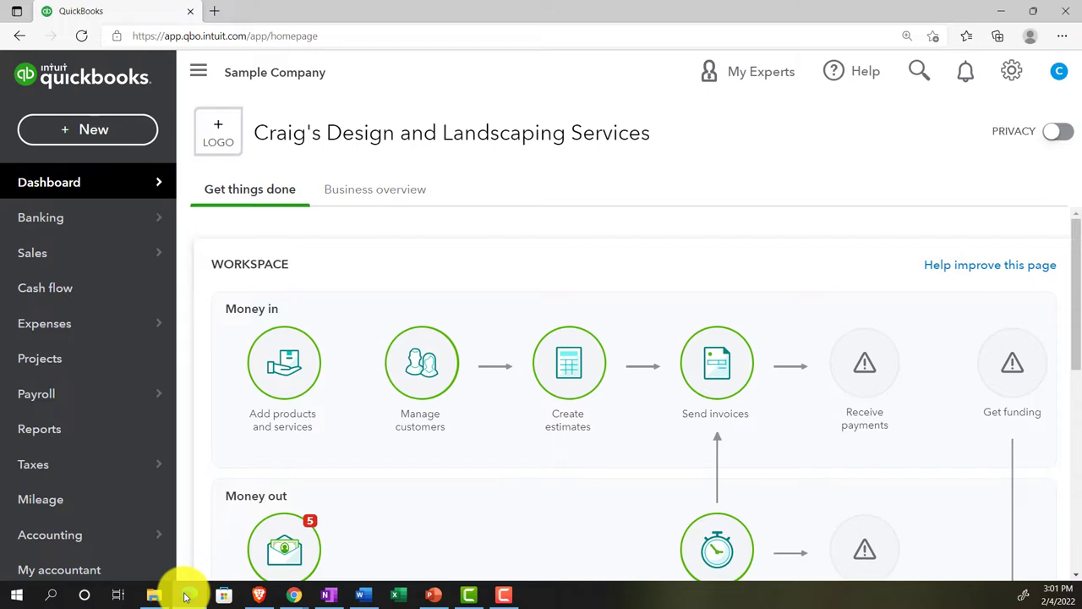
pyautogui.click(187, 596)
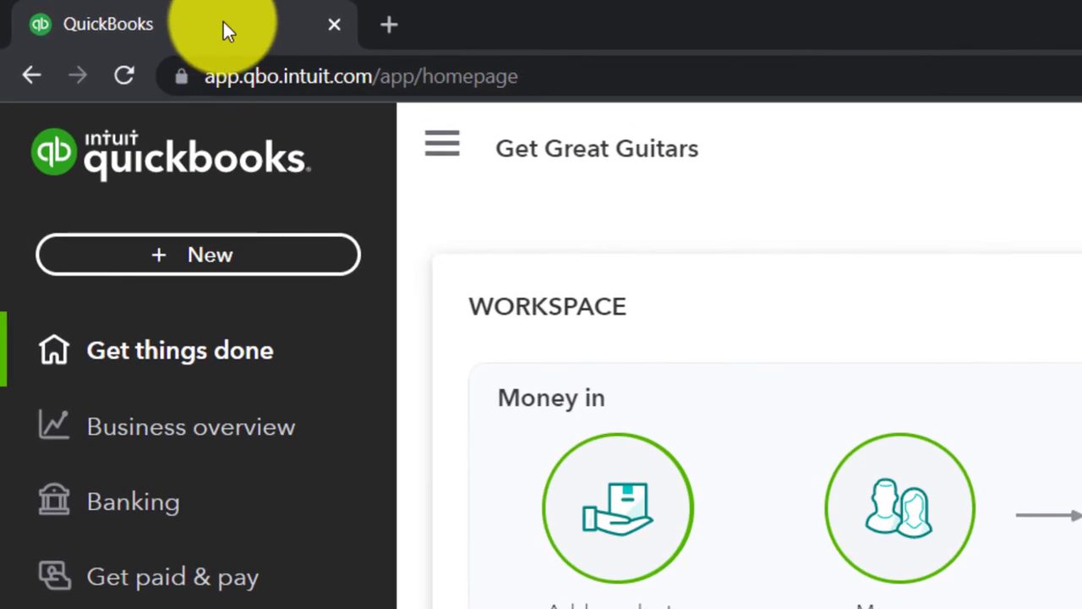
# Step: Duplicate the Get Great Guitars home page three times so that four browser tabs are open
pyautogui.rightClick(224, 23)
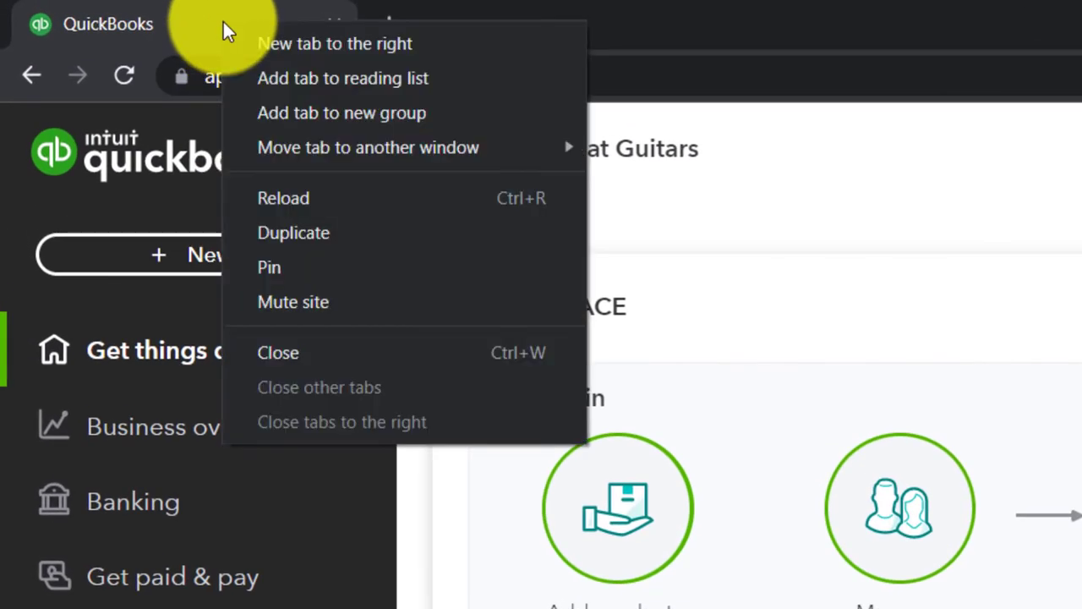
pyautogui.click(316, 237)
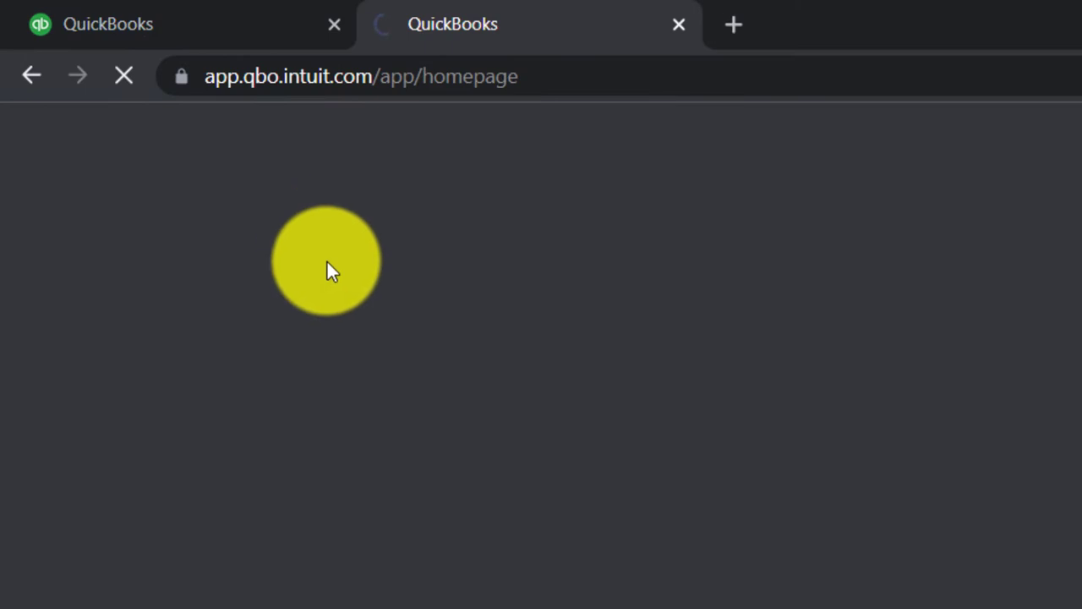
pyautogui.click(243, 28)
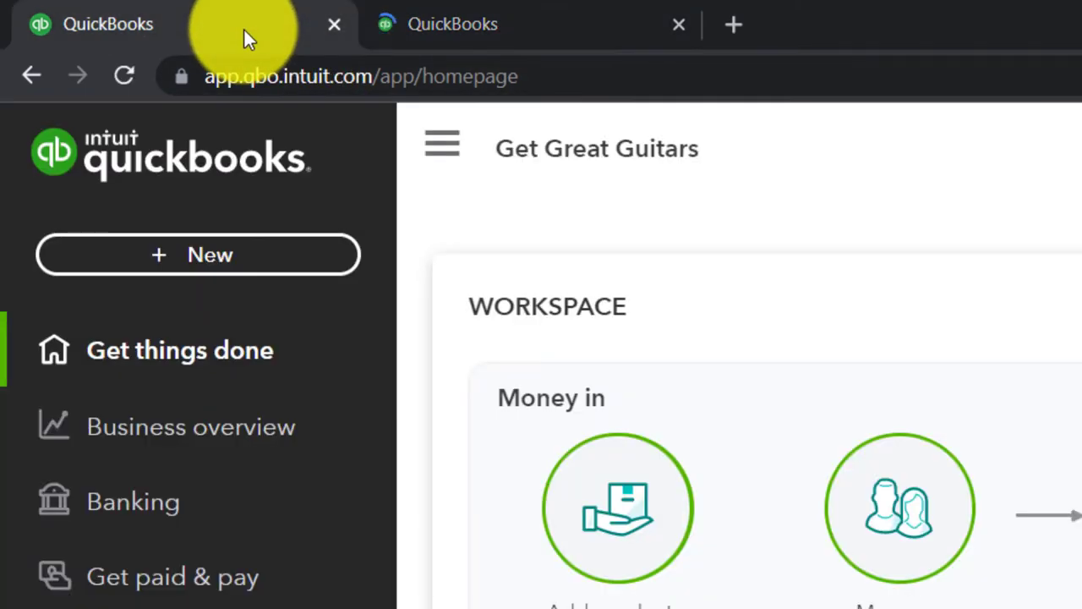
pyautogui.rightClick(244, 28)
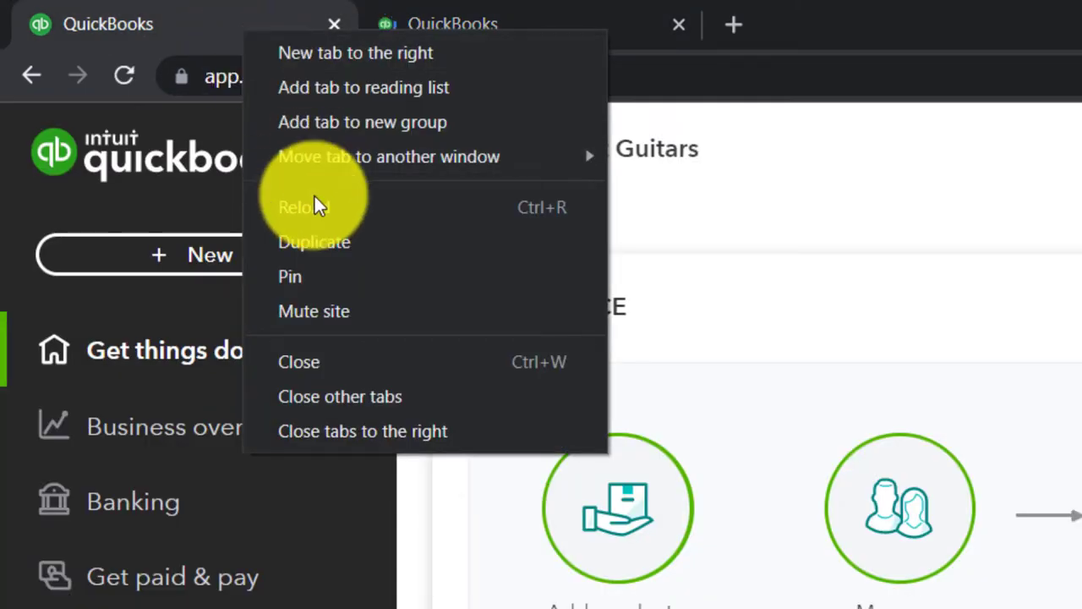
pyautogui.click(318, 240)
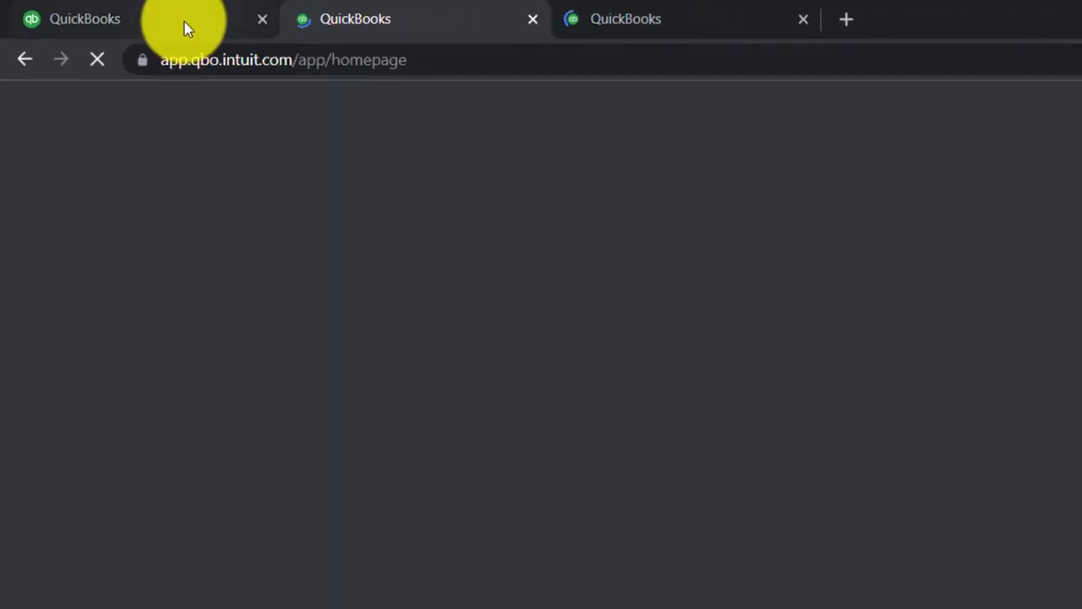
pyautogui.click(228, 26)
pyautogui.rightClick(184, 21)
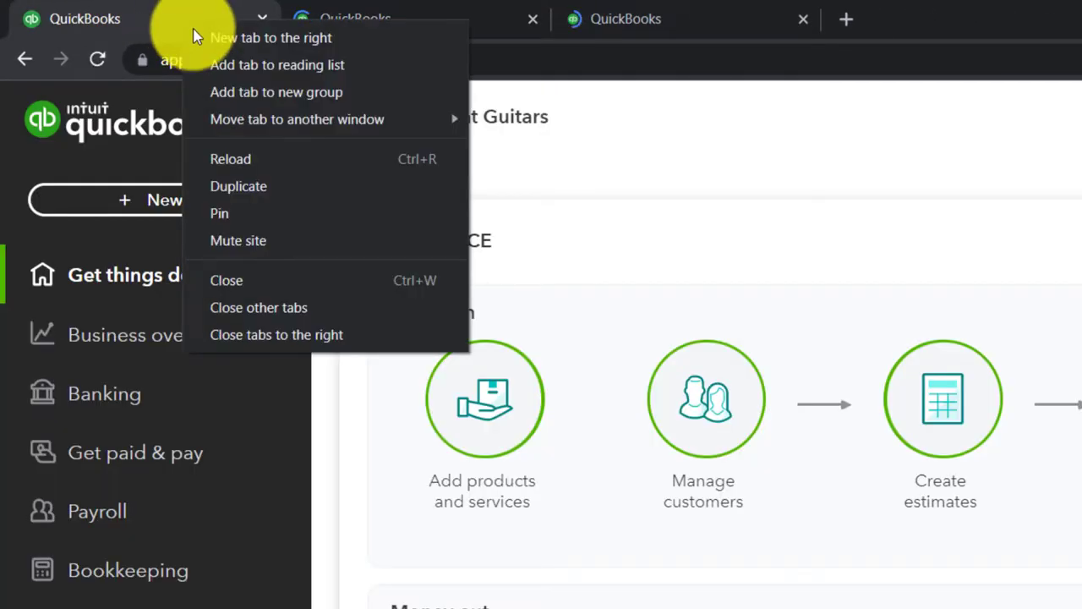
pyautogui.click(262, 182)
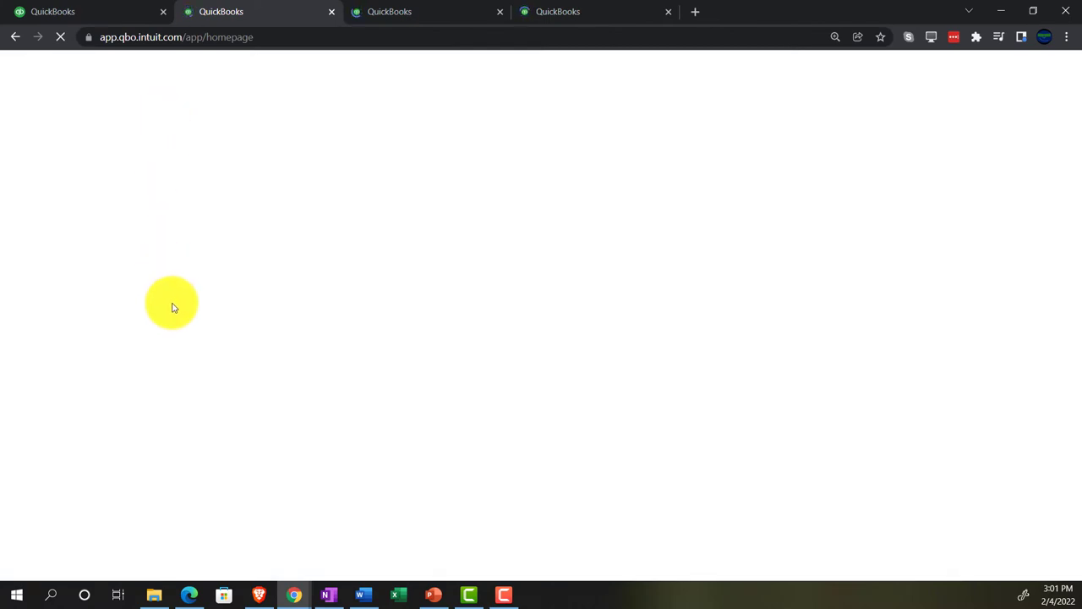
# Step: Switch to Microsoft Edge to see where the sample company lists Reports, and return to Get Great Guitars in Chrome
pyautogui.click(193, 598)
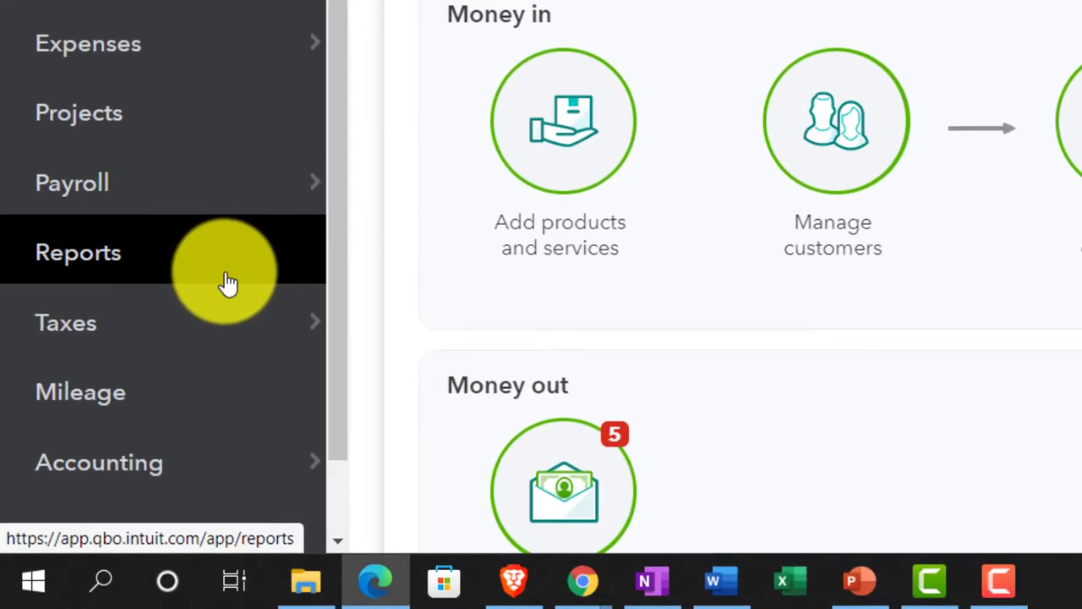
pyautogui.click(374, 581)
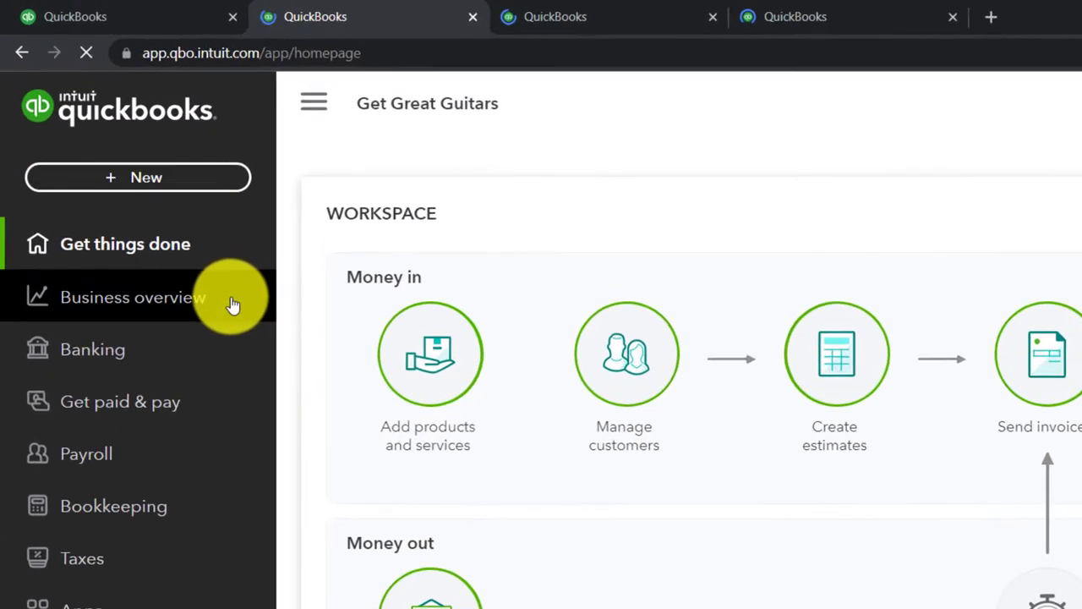
# Step: Open the Balance Sheet from the favorite reports in the second browser tab, with the navigation menu hidden
pyautogui.click(232, 300)
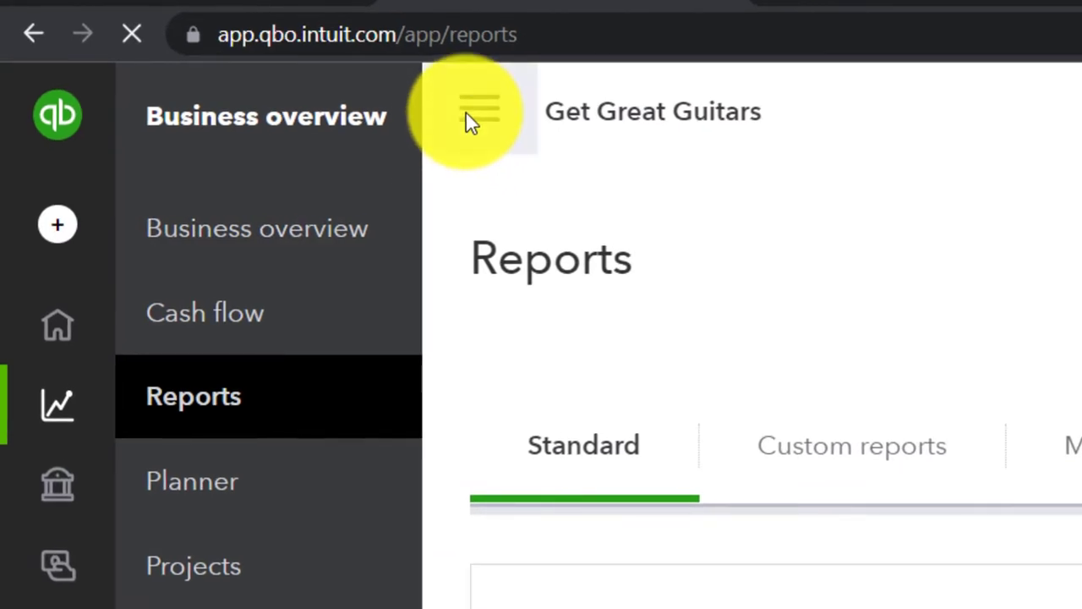
pyautogui.click(472, 112)
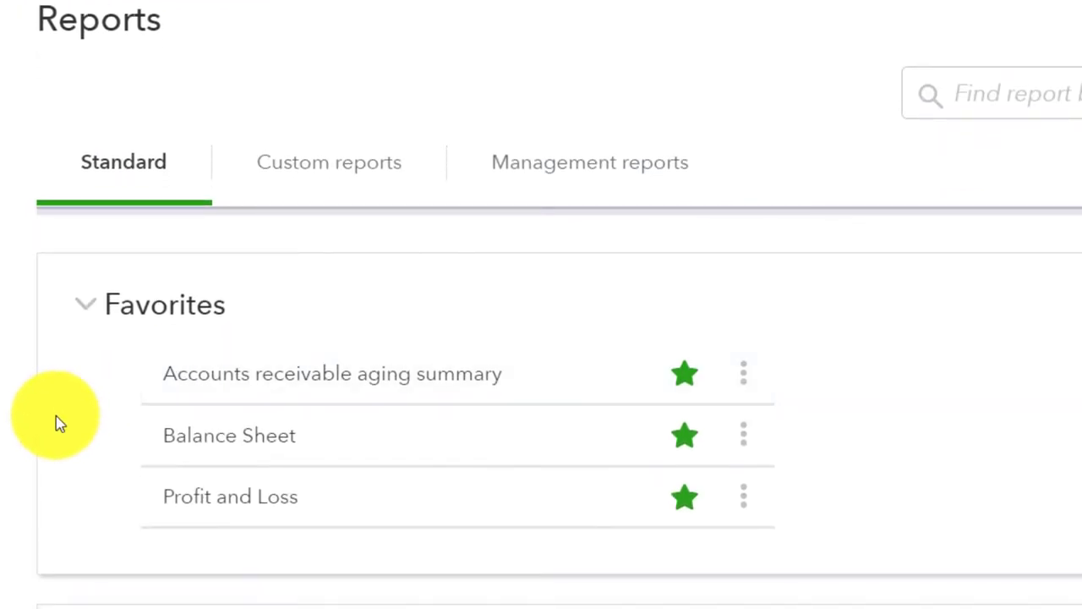
pyautogui.click(172, 447)
pyautogui.scroll(-3, 102, 394)
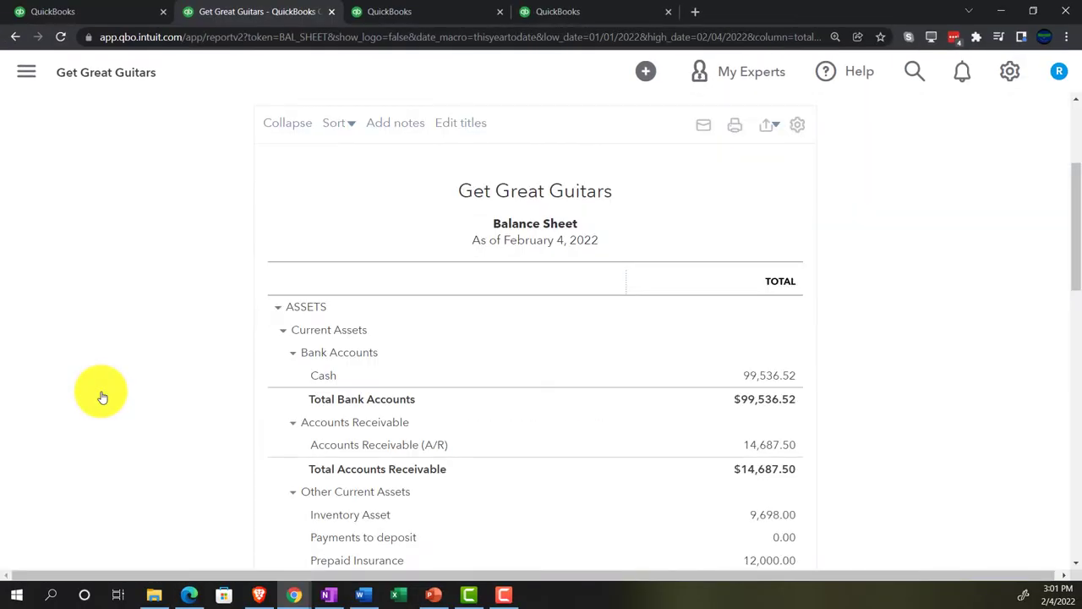
# Step: Run the Balance Sheet for 01/01/2022 to 02/28/2022 with columns displayed by Months
pyautogui.scroll(3, 102, 394)
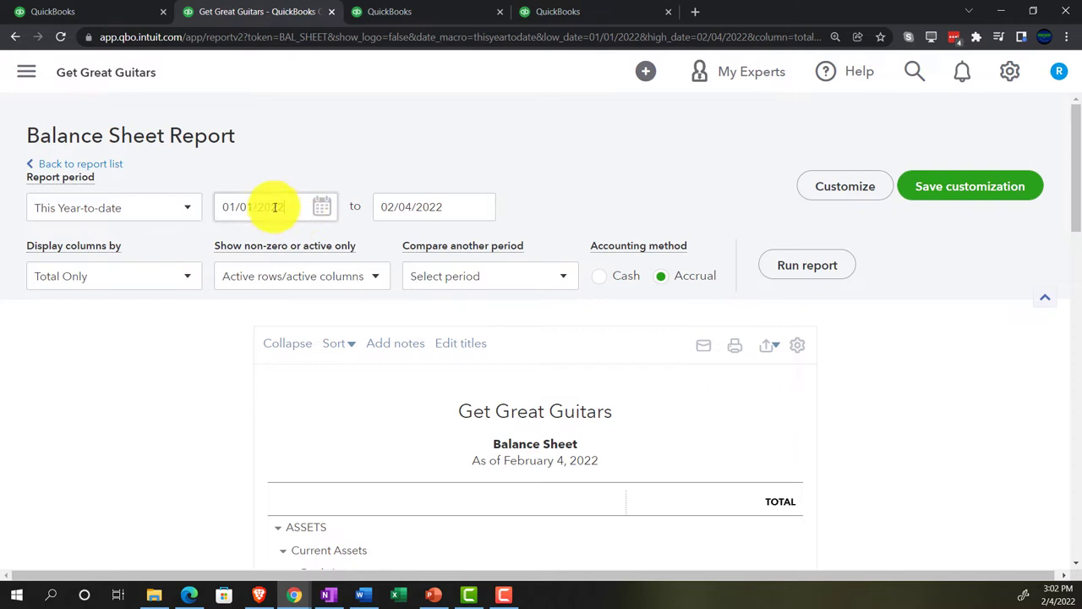
pyautogui.click(275, 206)
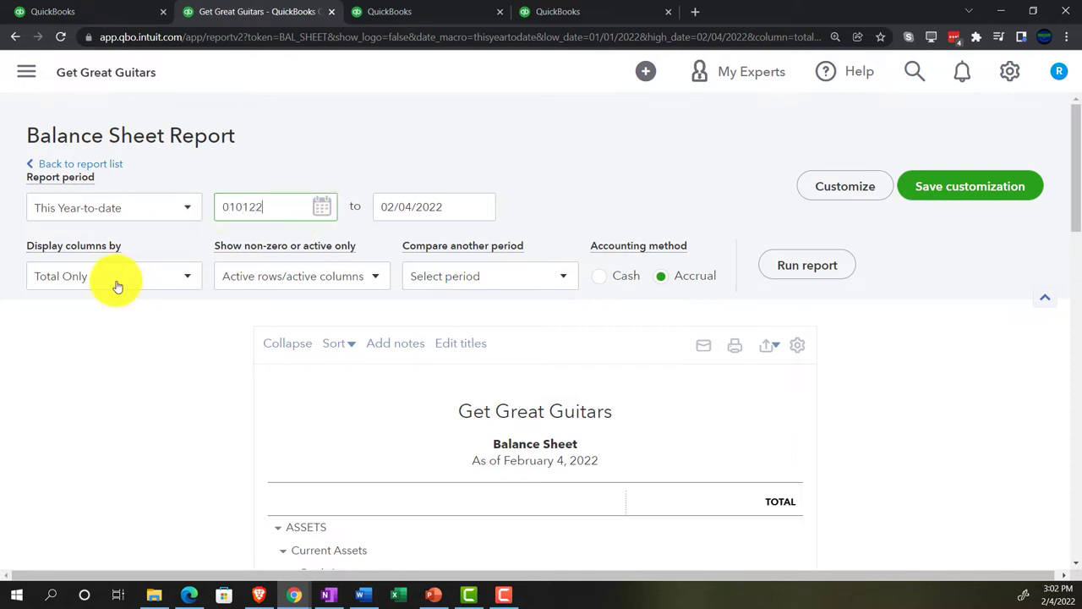
pyautogui.press('Tab')
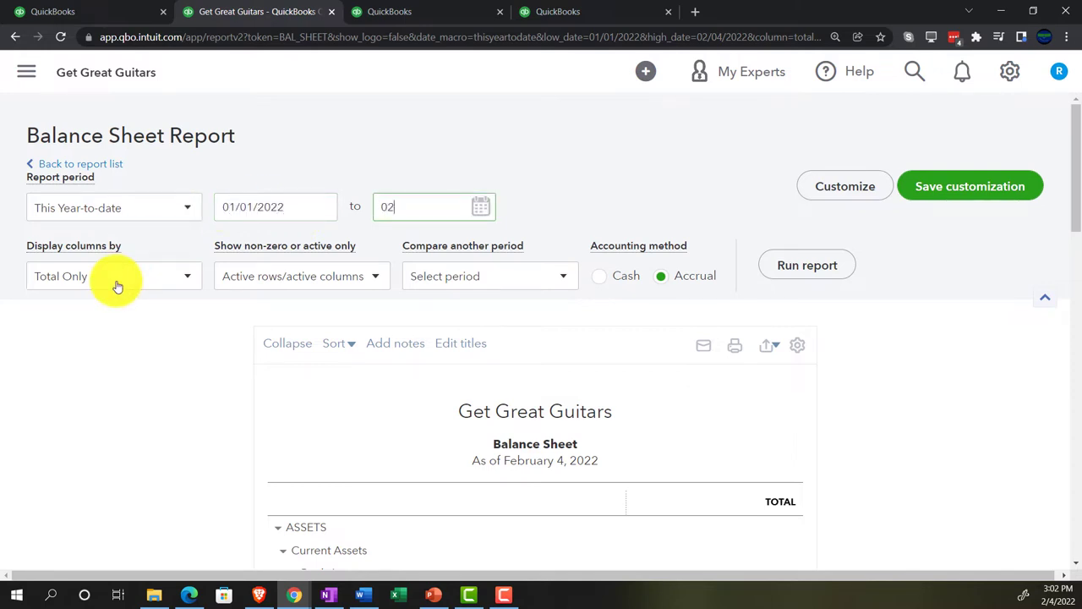
pyautogui.write('022822')
pyautogui.press('Tab')
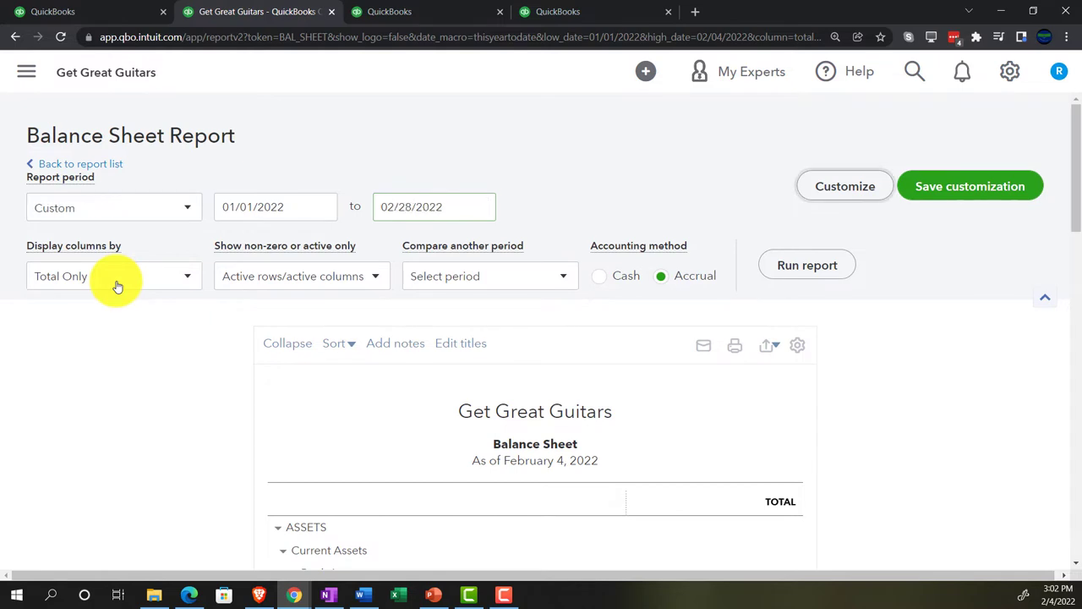
pyautogui.click(118, 283)
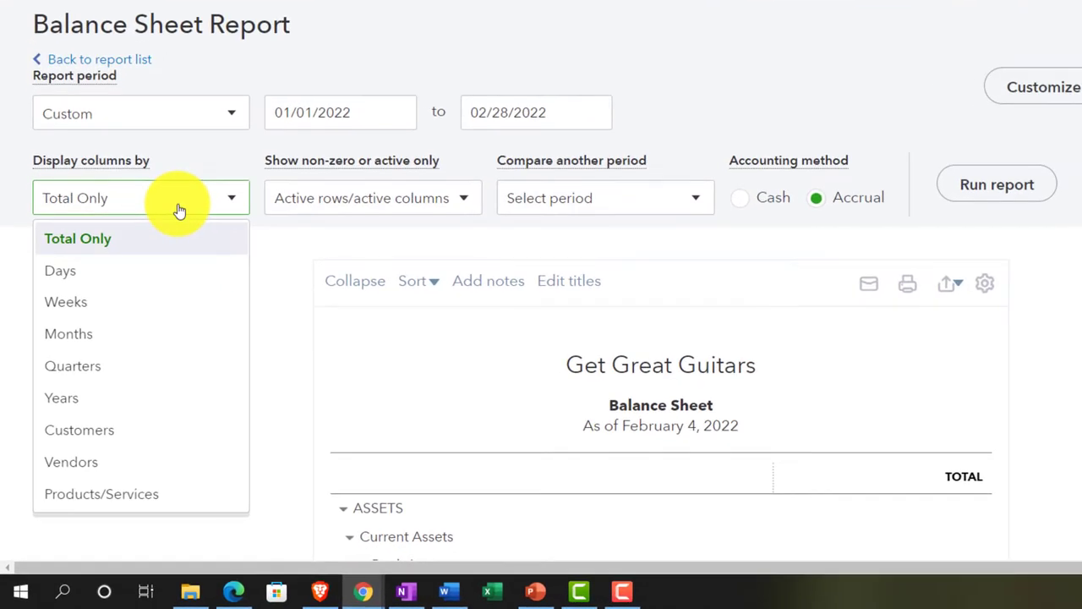
pyautogui.click(142, 337)
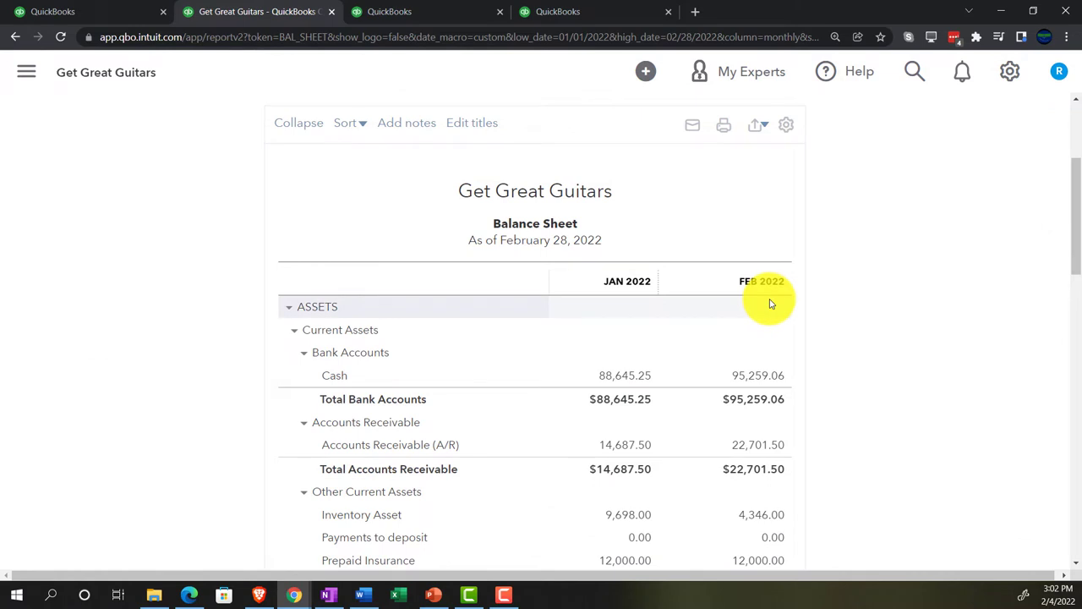
# Step: Open the Profit and Loss from the favorite reports in the third browser tab, with the navigation menu hidden
pyautogui.click(410, 13)
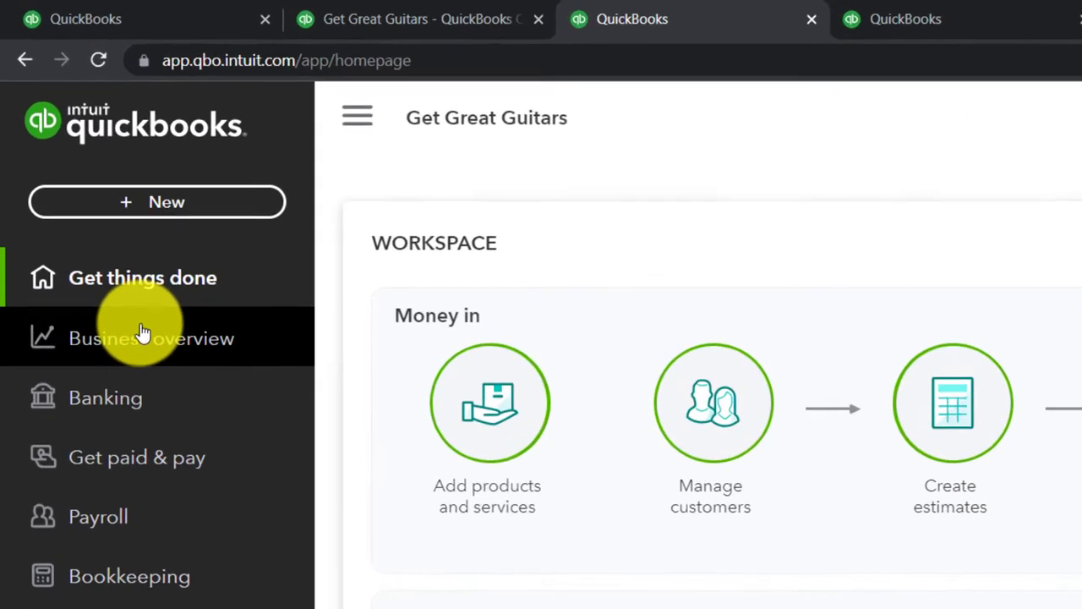
pyautogui.click(85, 207)
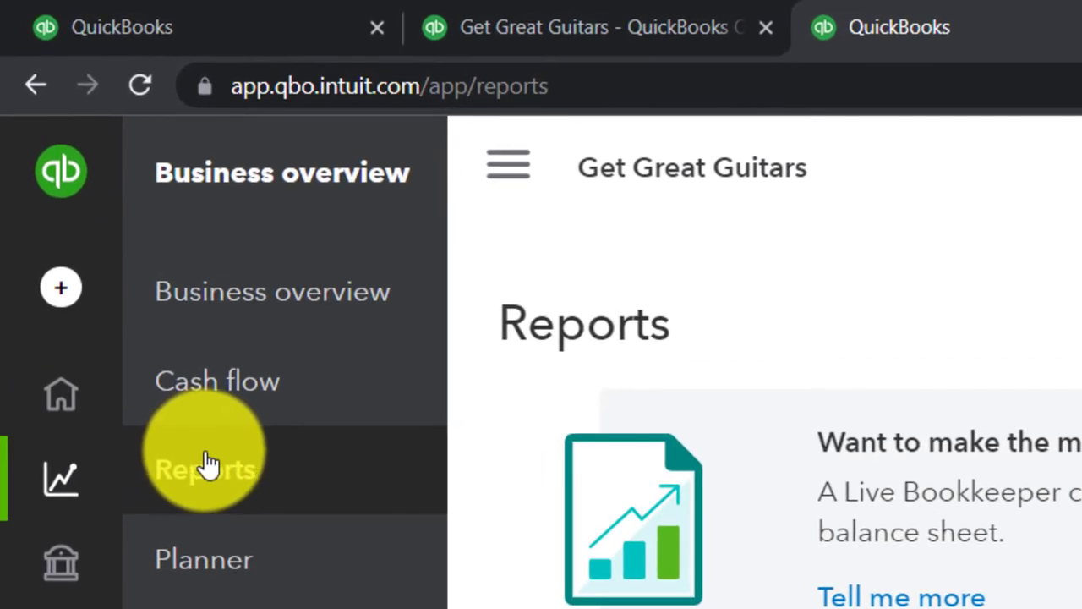
pyautogui.click(527, 194)
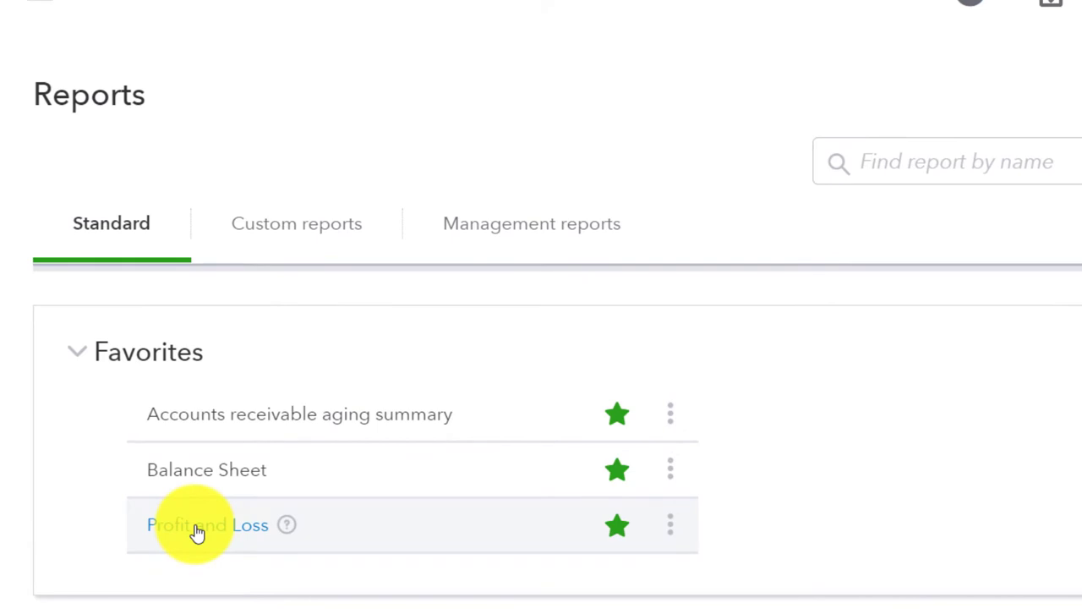
pyautogui.click(197, 528)
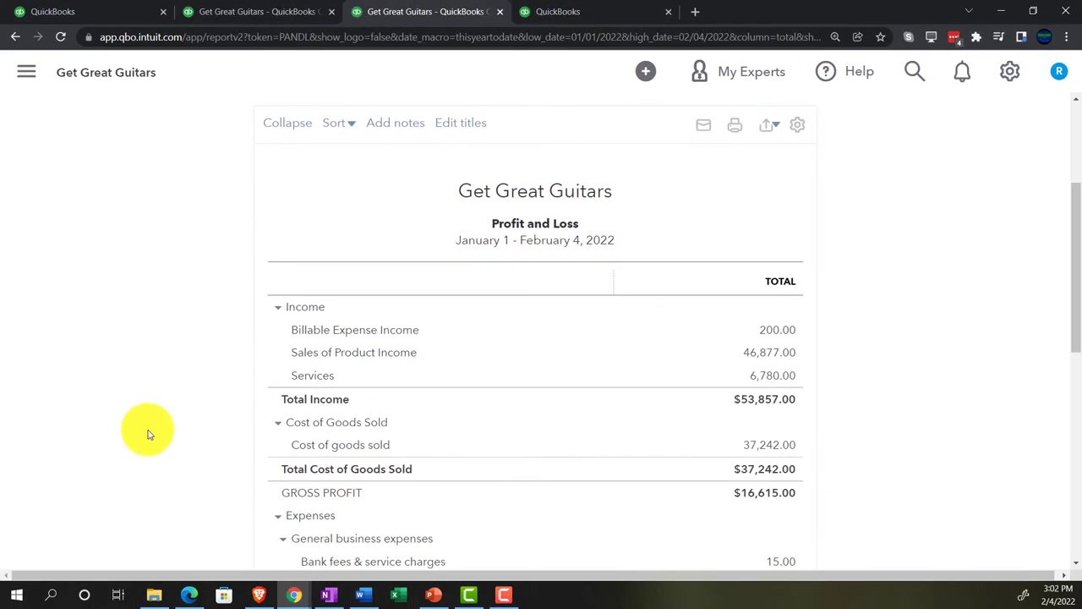
# Step: Run the Profit and Loss for 01/01/2022 to 02/28/2022 with columns displayed by Months
pyautogui.scroll(3, 148, 433)
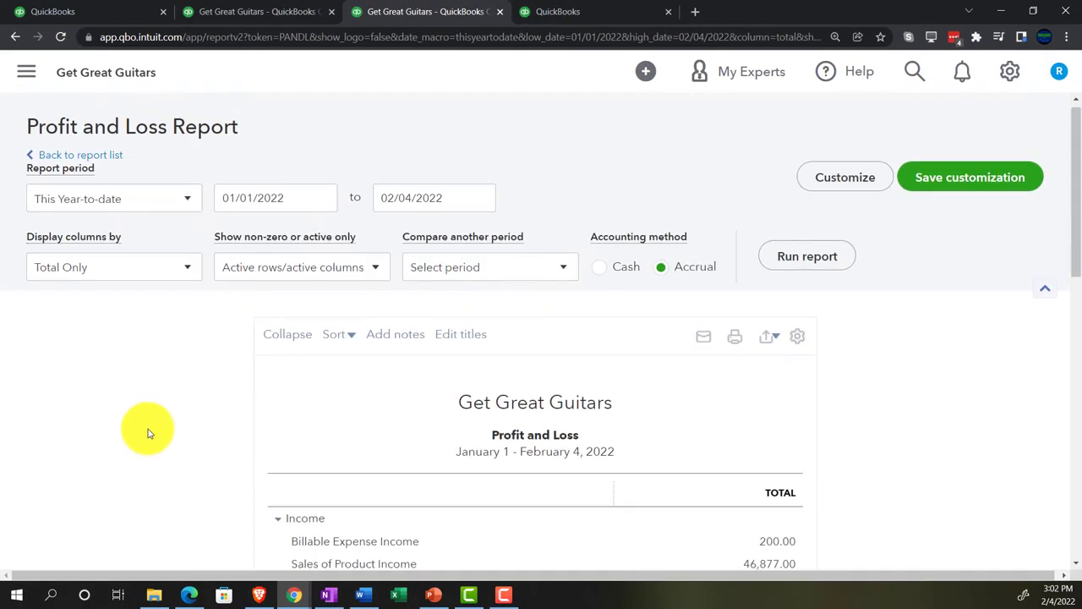
pyautogui.click(288, 197)
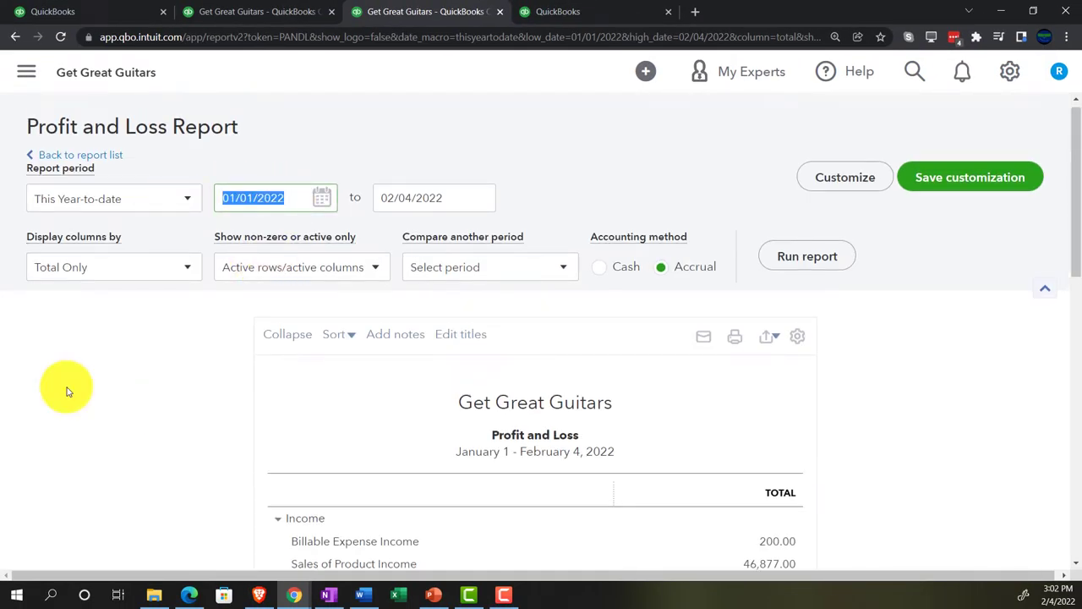
pyautogui.write('01/01/2022')
pyautogui.press('Tab')
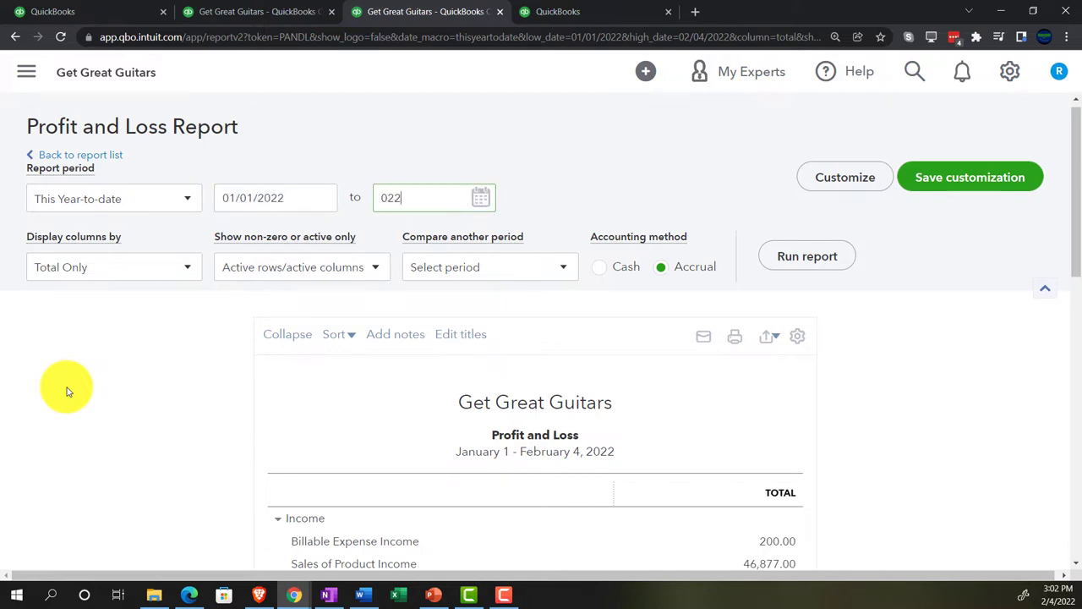
pyautogui.write('02/28/2022')
pyautogui.press('Tab')
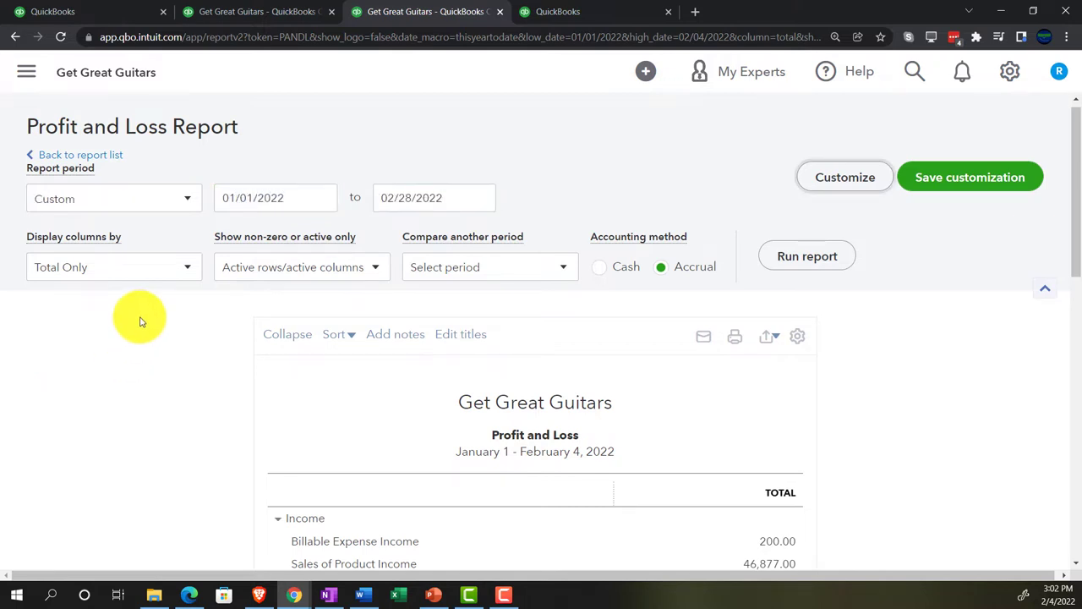
pyautogui.click(152, 269)
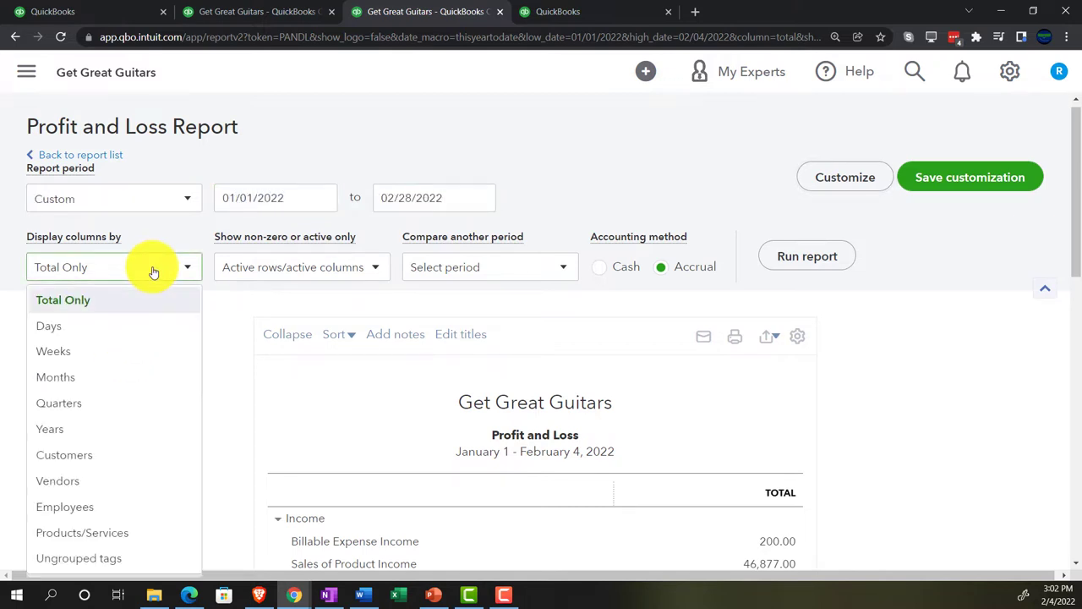
pyautogui.click(116, 376)
pyautogui.click(774, 258)
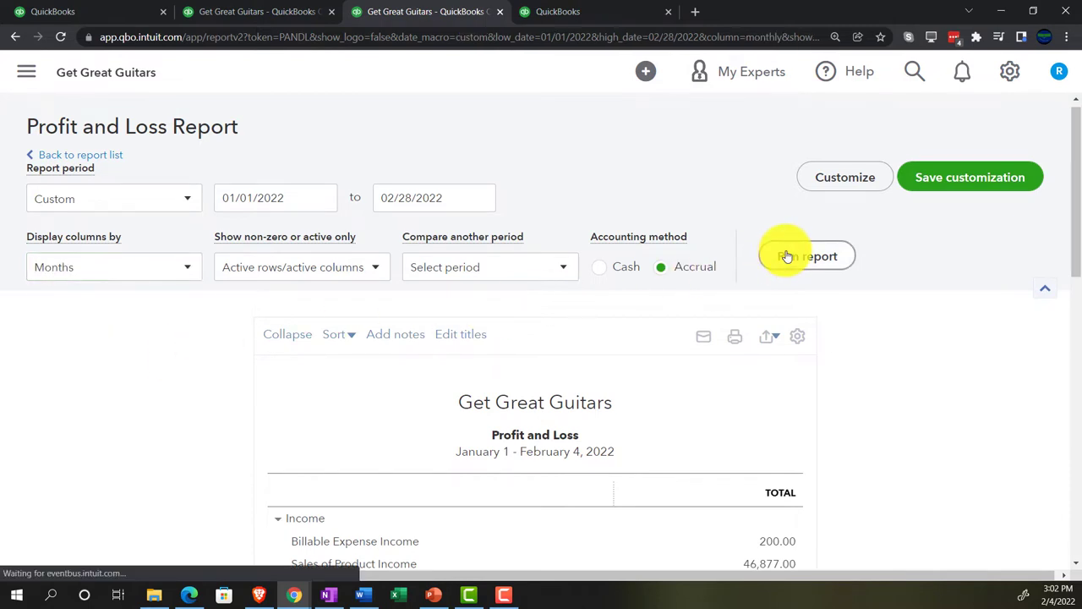
pyautogui.scroll(-3, 850, 339)
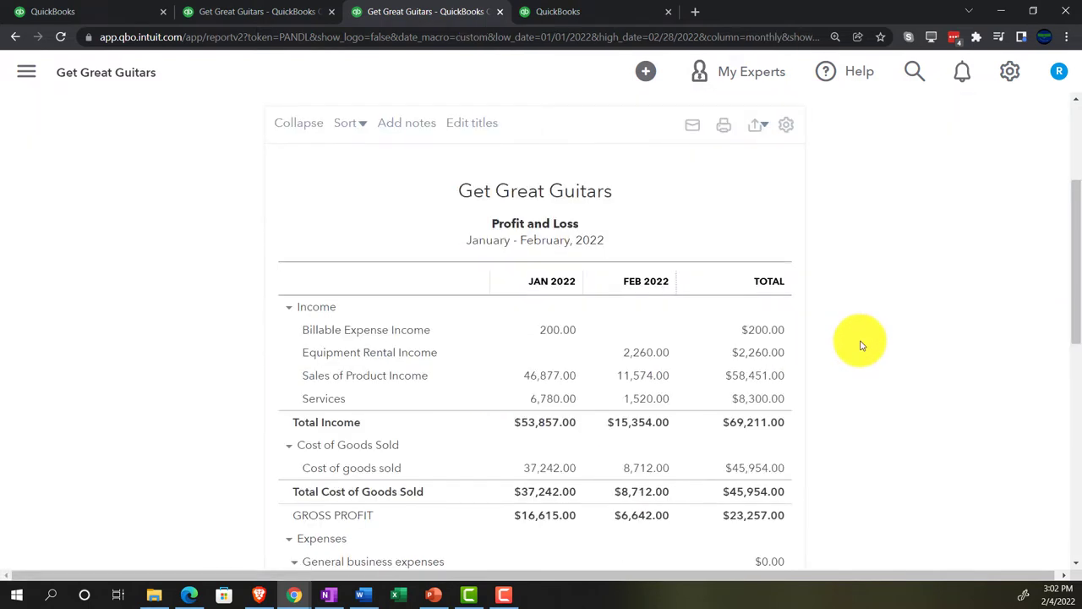
# Step: Open the Reports page in the fourth browser tab and hide the navigation menu
pyautogui.click(568, 12)
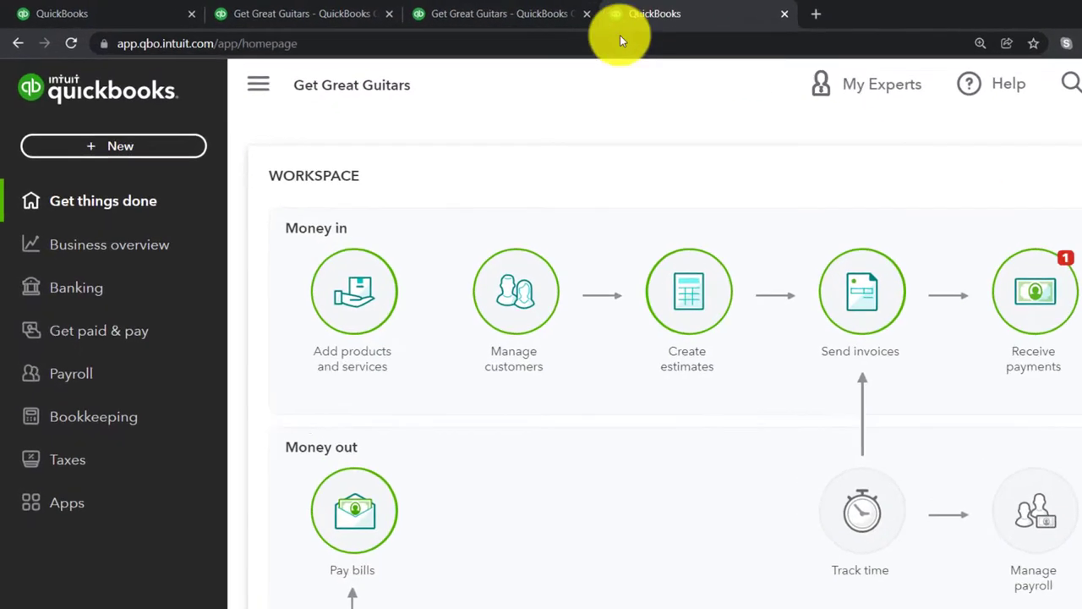
pyautogui.click(124, 203)
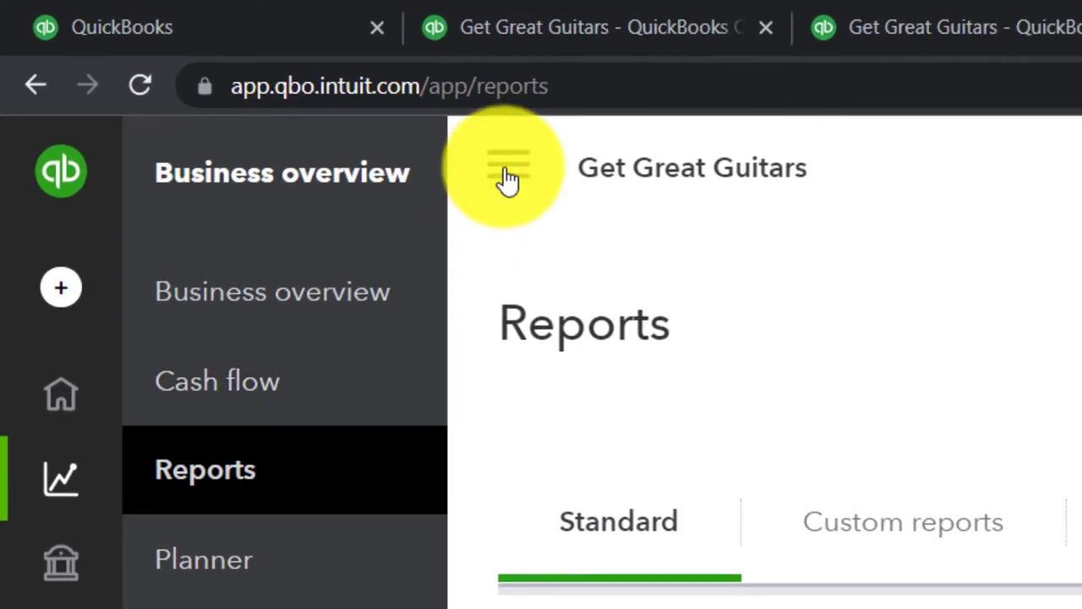
pyautogui.click(507, 173)
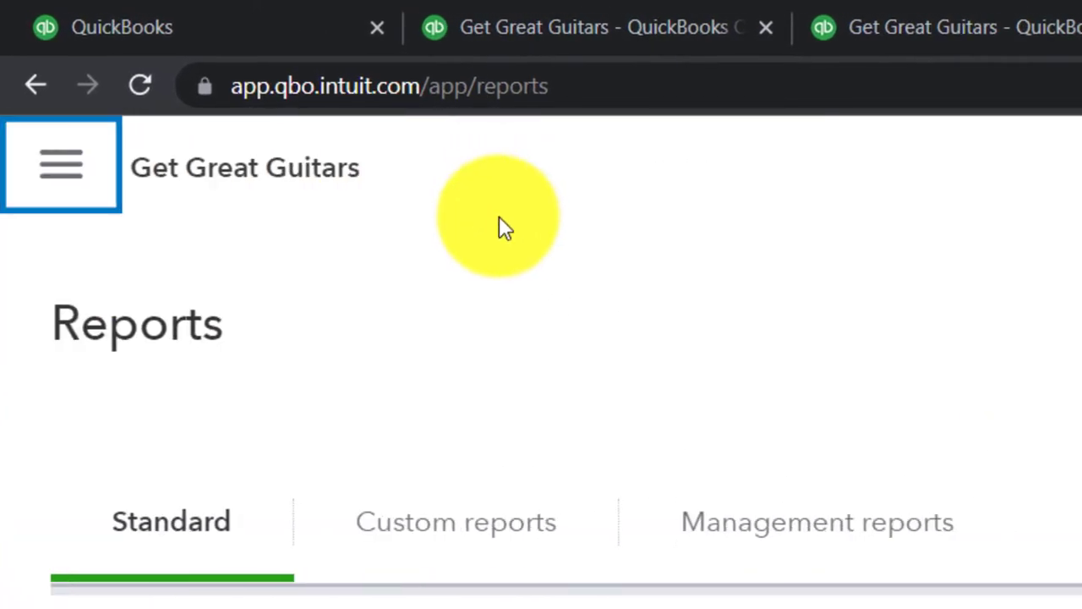
# Step: Search the reports for "trial" and open the standard Trial Balance report
pyautogui.click(660, 268)
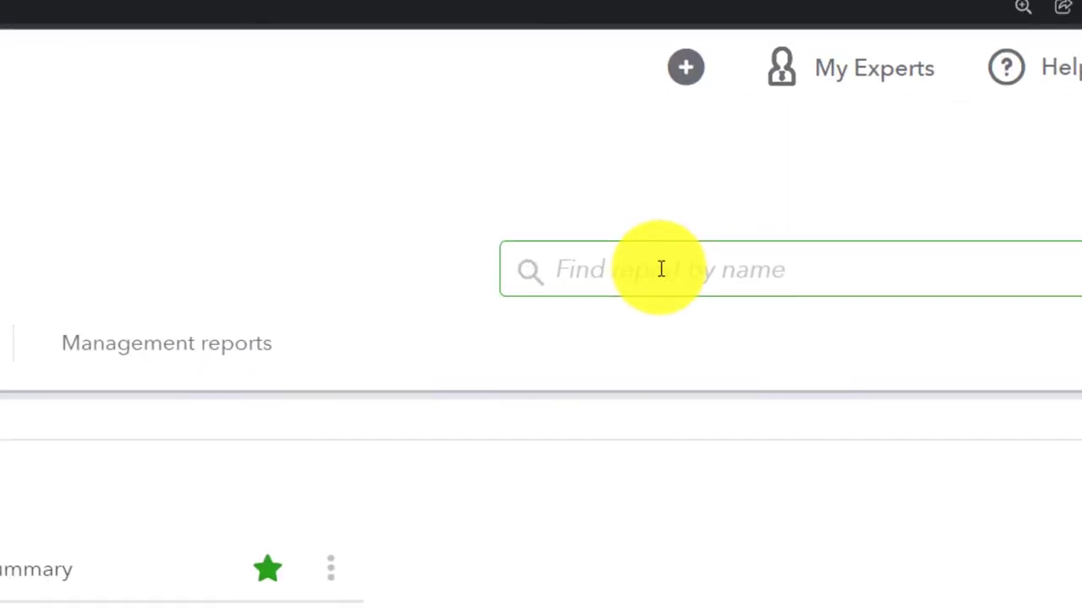
pyautogui.write('trial')
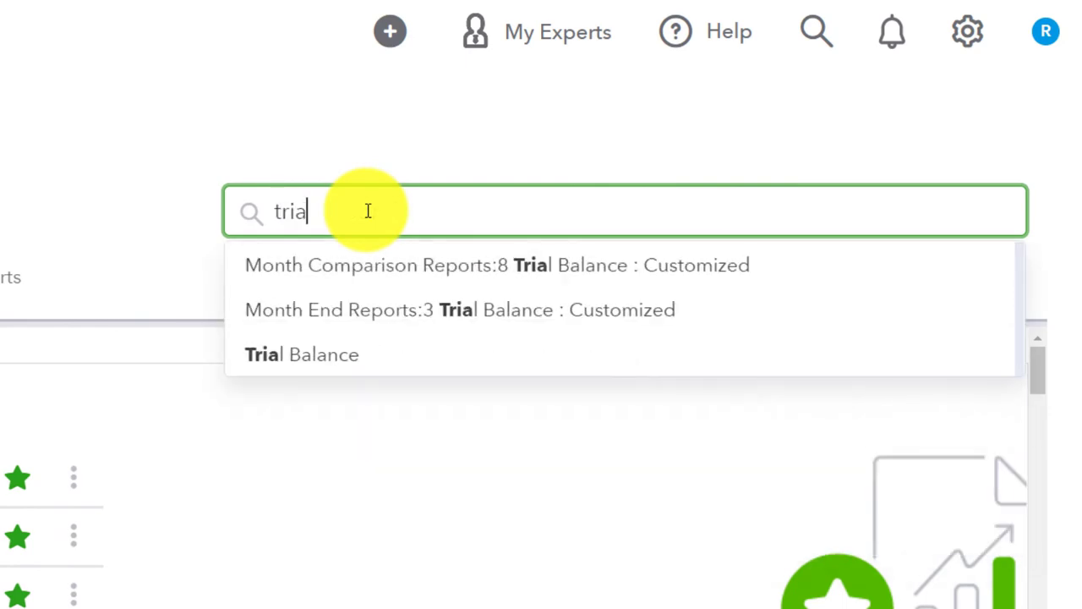
pyautogui.press('Down')
pyautogui.press('Down')
pyautogui.press('Down')
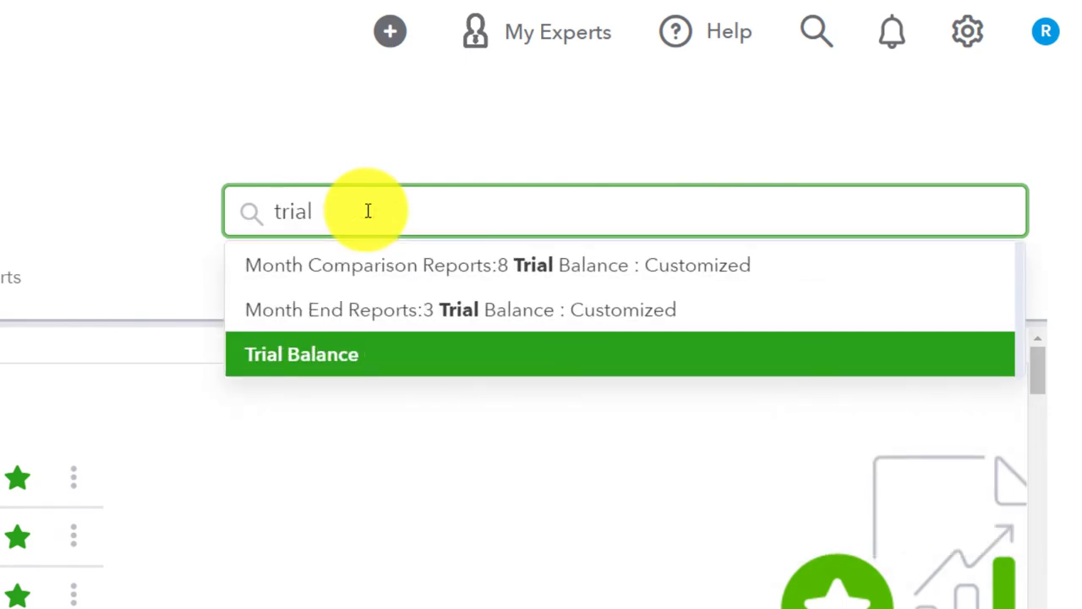
pyautogui.press('Return')
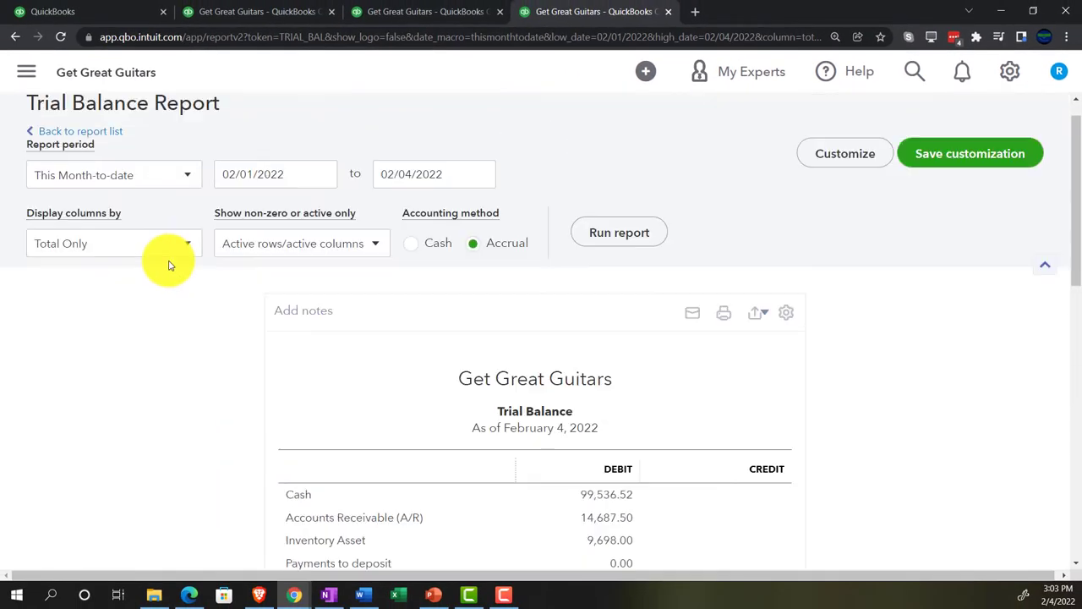
# Step: Run the Trial Balance for 01/01/2022 to 02/28/2022
pyautogui.scroll(1, 220, 241)
pyautogui.click(292, 202)
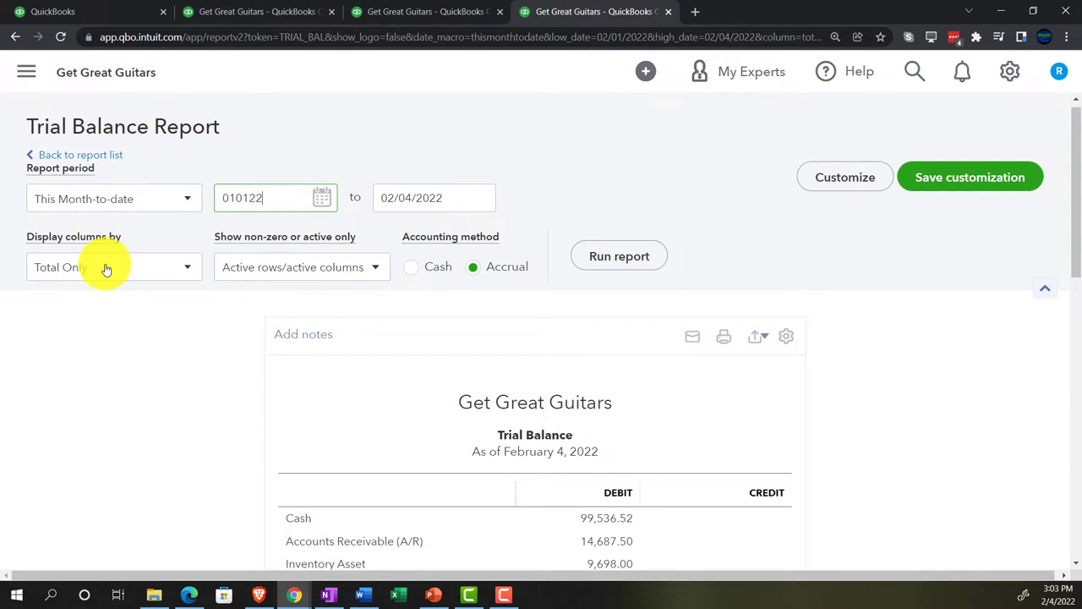
pyautogui.press('Tab')
pyautogui.write('02/28/2022')
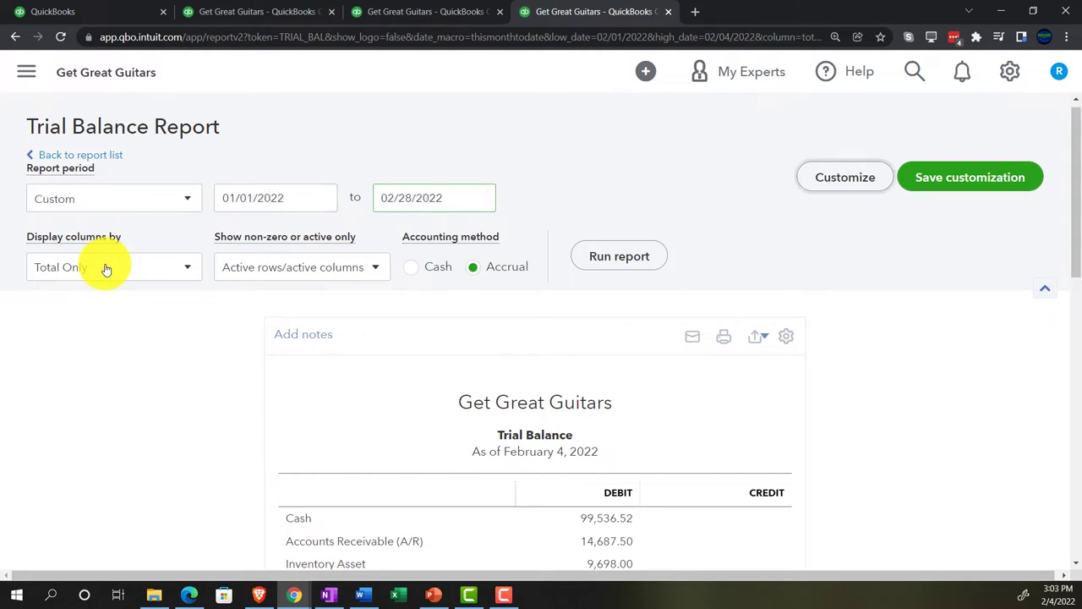
pyautogui.click(580, 255)
pyautogui.scroll(-3, 576, 258)
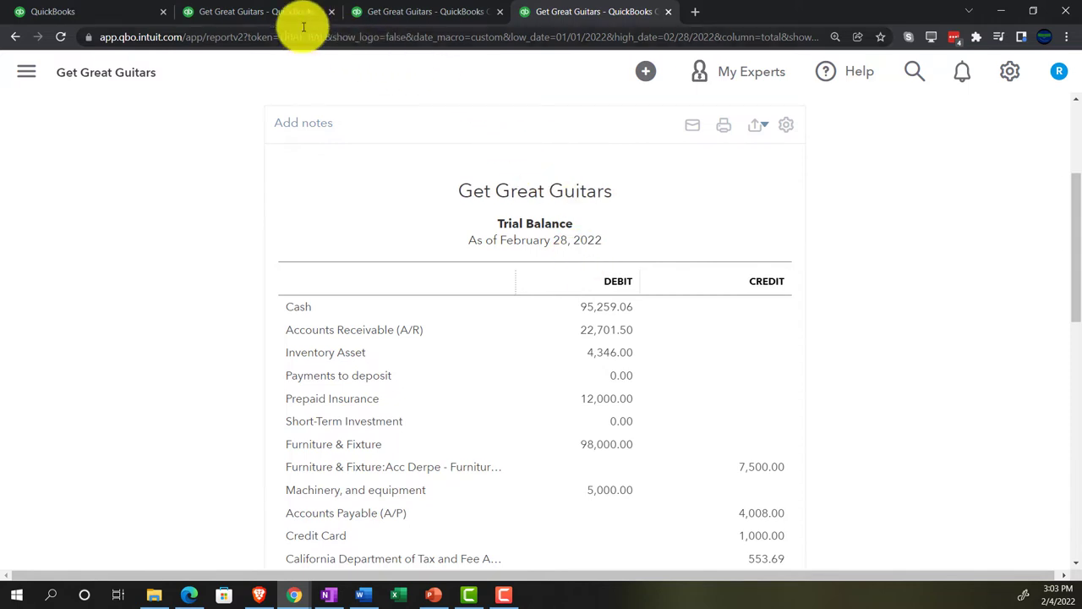
# Step: Enlarge the Balance Sheet in the second browser tab to 175% and examine its current and fixed assets
pyautogui.click(259, 12)
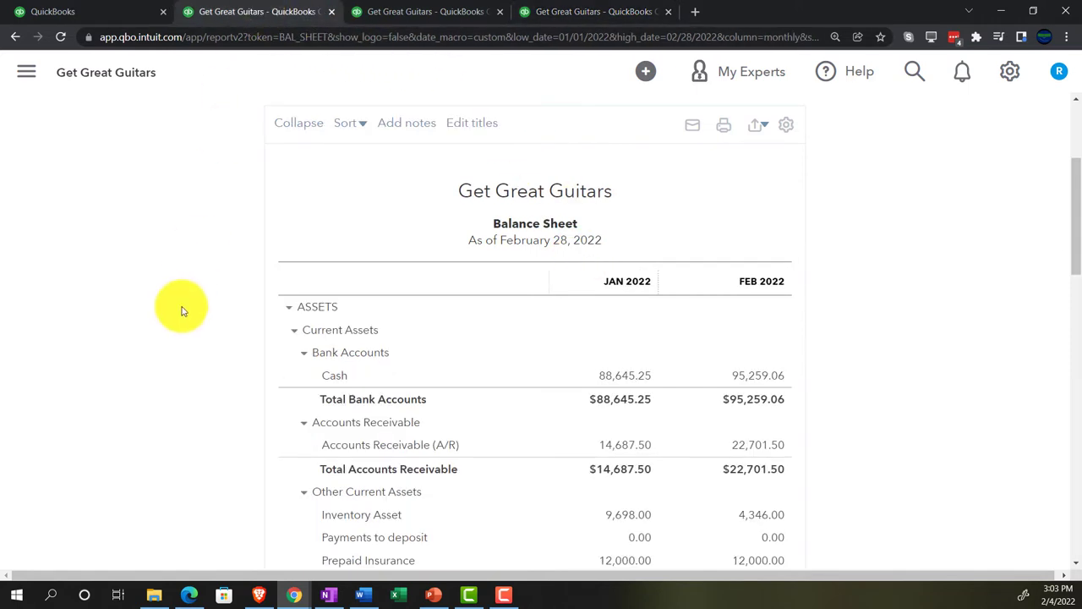
pyautogui.hotkey('ctrl', '+')
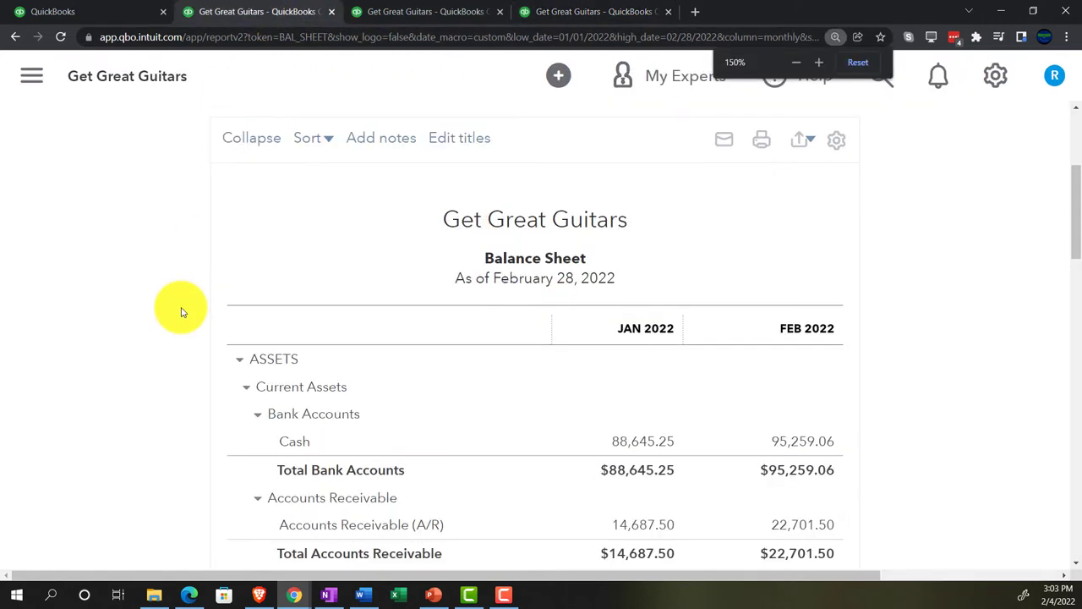
pyautogui.hotkey('ctrl', '+')
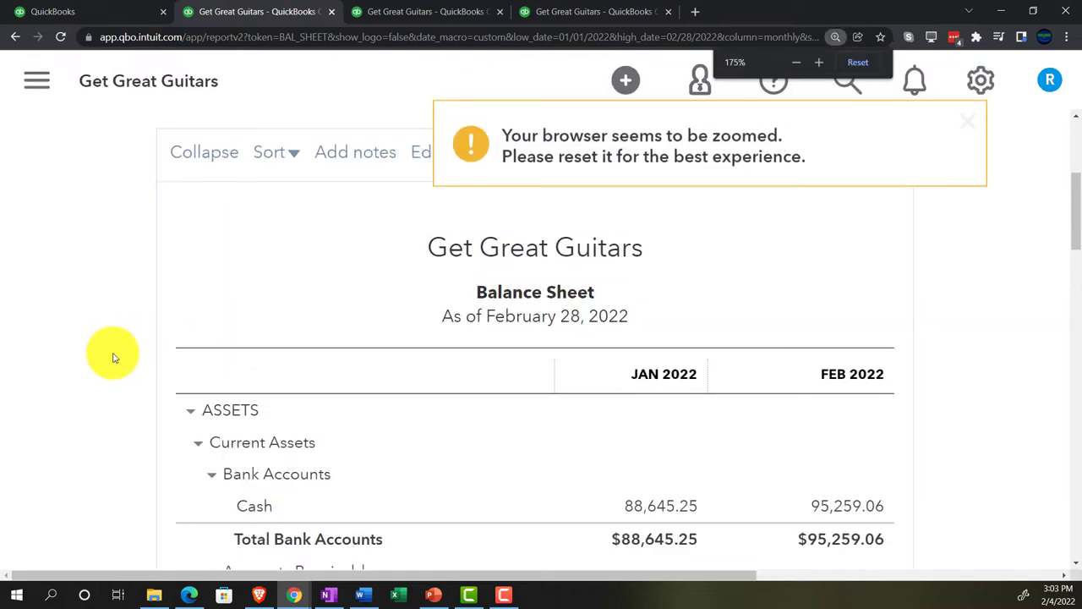
pyautogui.scroll(-5, 113, 357)
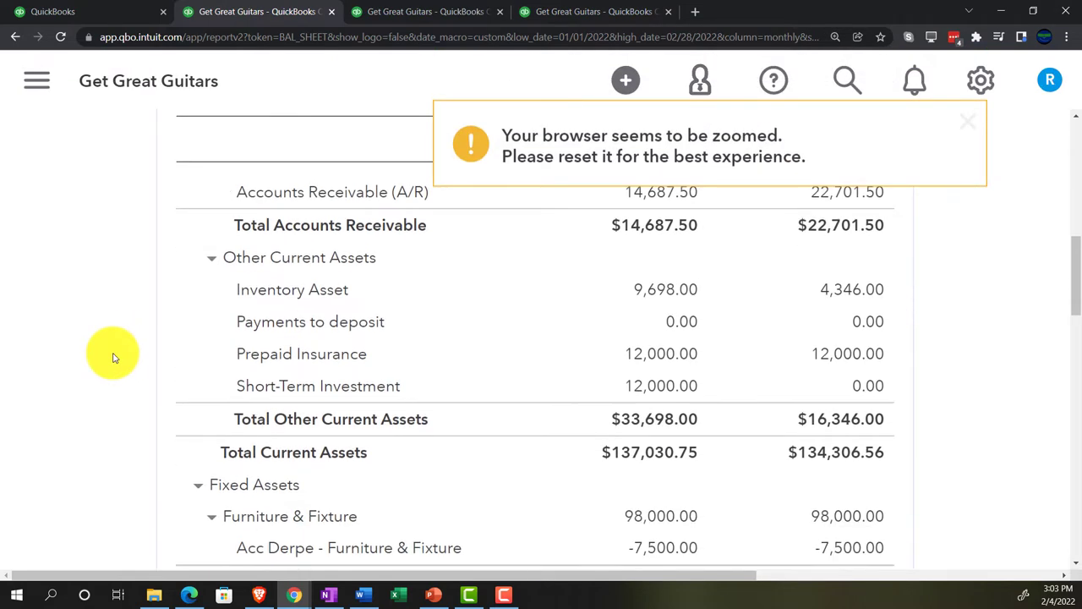
pyautogui.scroll(-1, 114, 357)
pyautogui.scroll(-3, 114, 358)
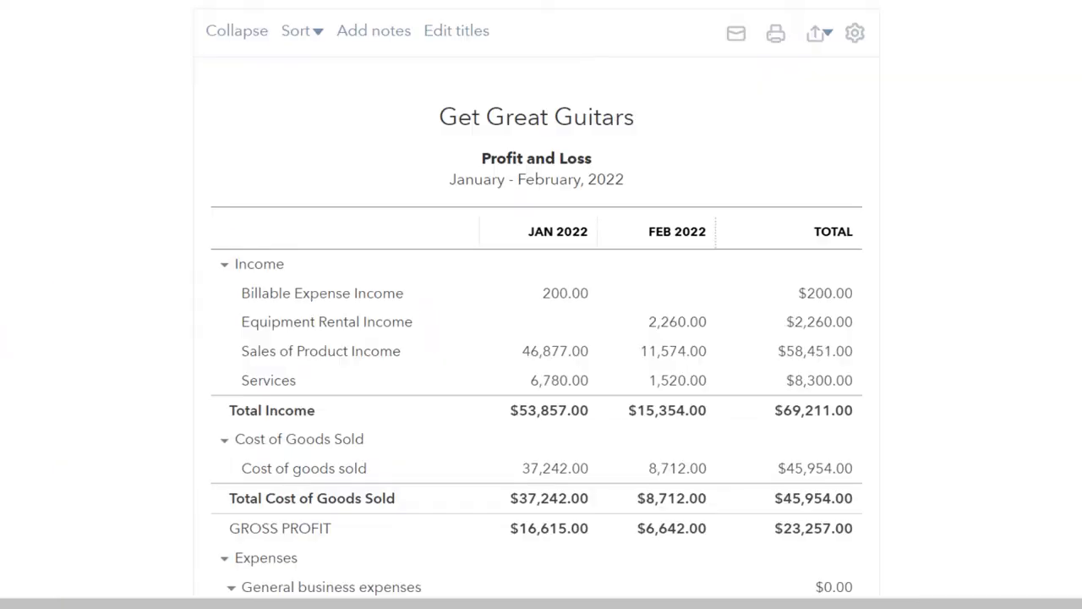
# Step: Enlarge the Profit and Loss view and examine it alongside the fixed assets section of the Balance Sheet
pyautogui.hotkey('ctrl', '+')
pyautogui.hotkey('ctrl', '+')
pyautogui.hotkey('ctrl', '+')
pyautogui.scroll(-1, 403, 439)
pyautogui.scroll(-1, 403, 442)
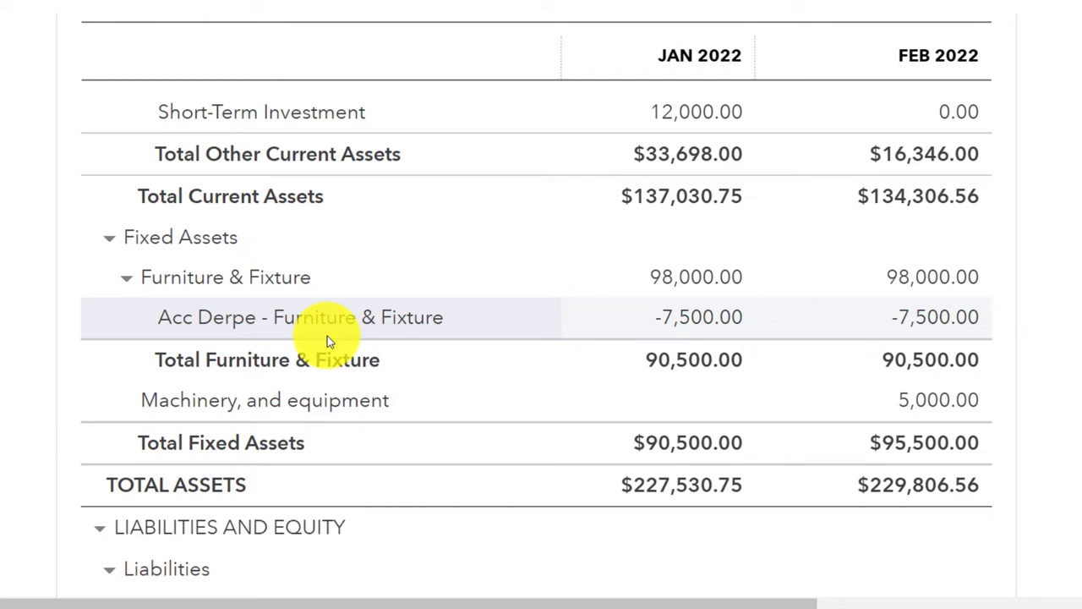
# Step: Examine the Profit and Loss from the income accounts through the expenses down to net income
pyautogui.scroll(2, 299, 358)
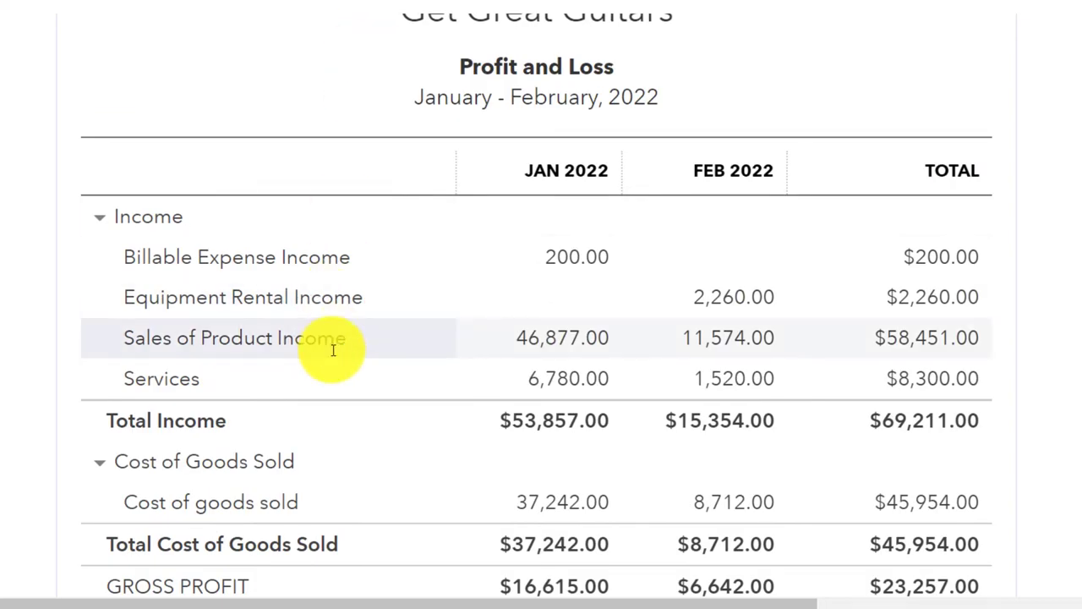
pyautogui.scroll(-3, 331, 350)
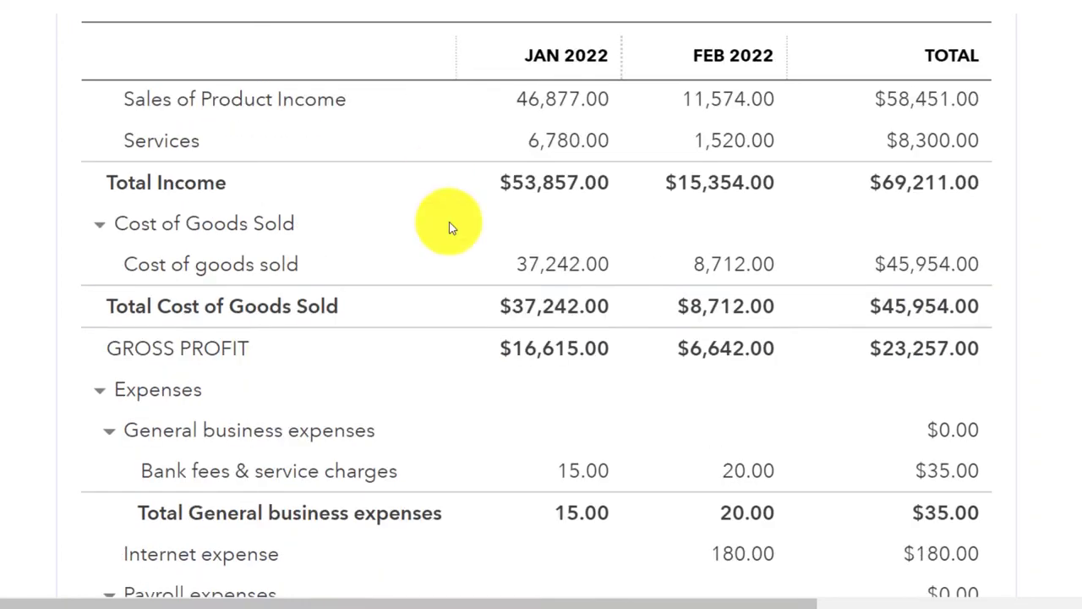
pyautogui.scroll(-3, 496, 367)
pyautogui.scroll(-5, 497, 369)
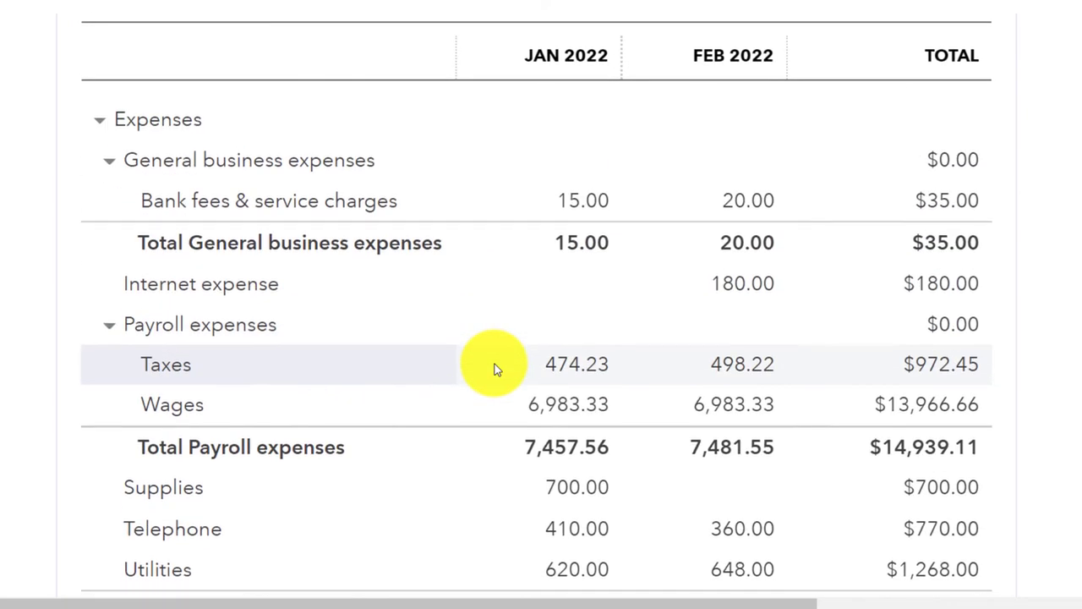
pyautogui.scroll(-2, 495, 370)
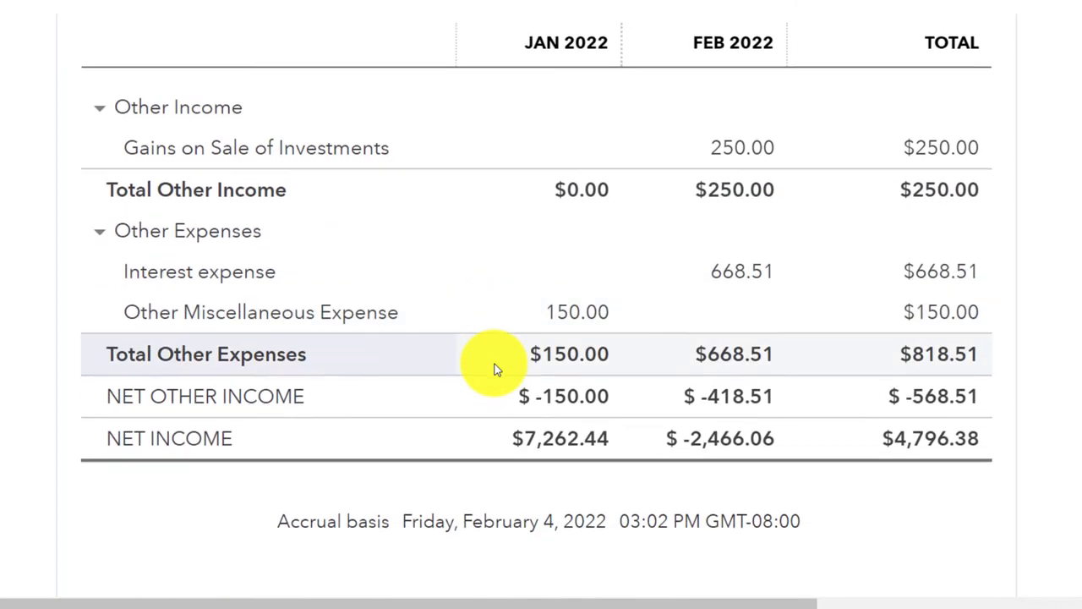
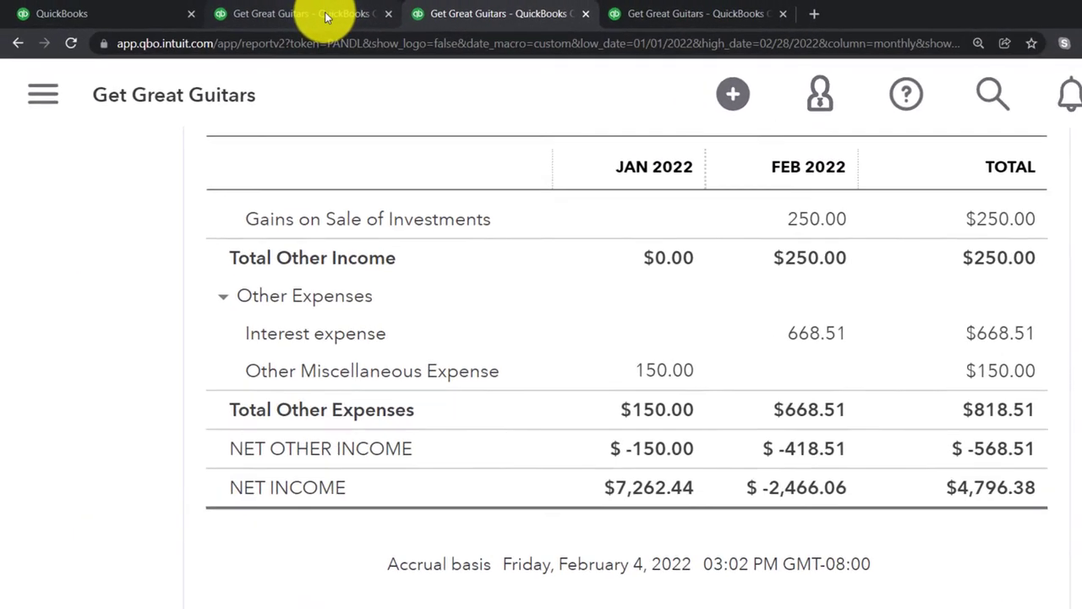
# Step: Return to the Balance Sheet's other current assets and divide the 12,000 prepaid insurance in the calculator, closing the calculator when done
pyautogui.click(327, 17)
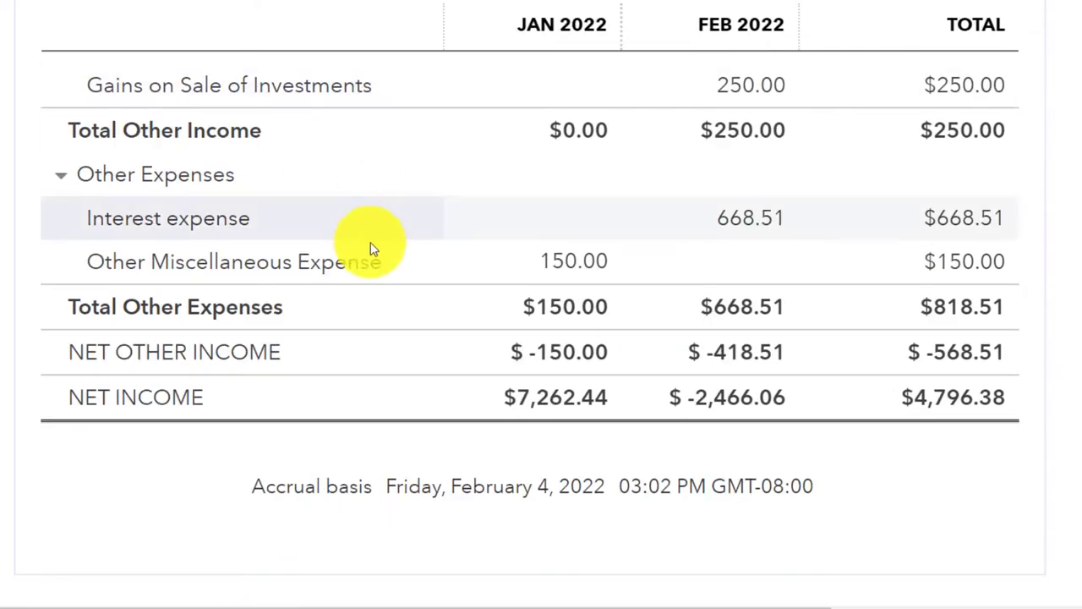
pyautogui.scroll(1, 372, 359)
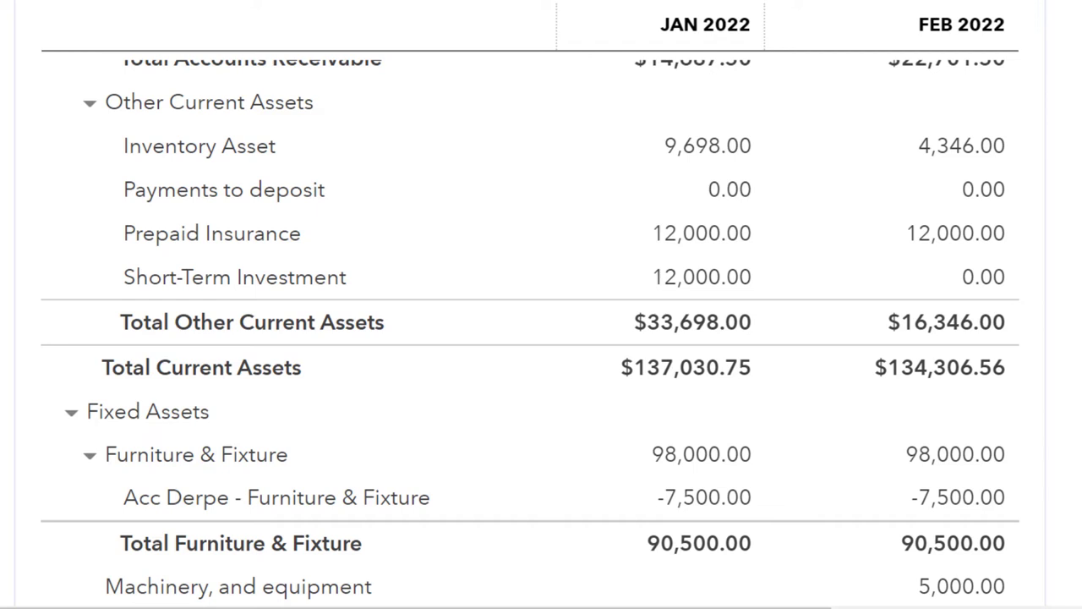
pyautogui.moveTo(750, 128); pyautogui.dragTo(850, 278)
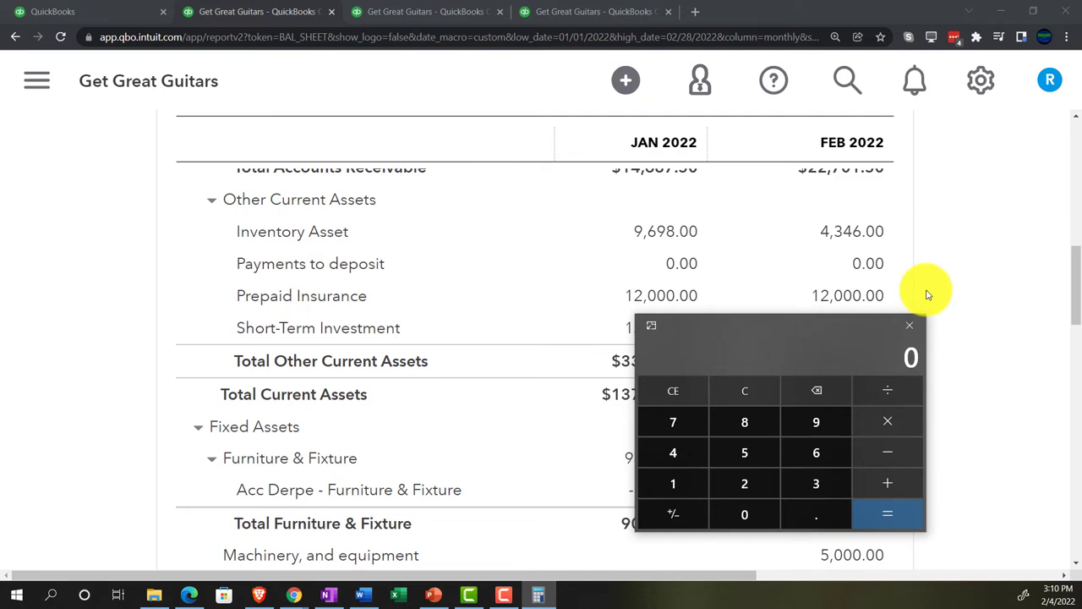
pyautogui.moveTo(790, 320); pyautogui.dragTo(887, 331)
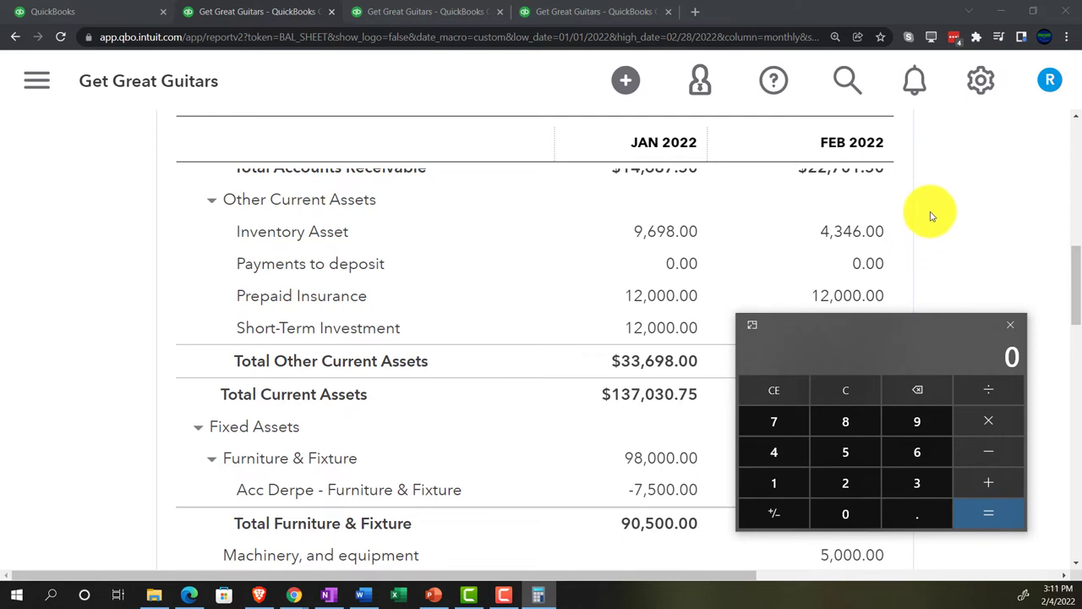
pyautogui.write('120000')
pyautogui.press('/')
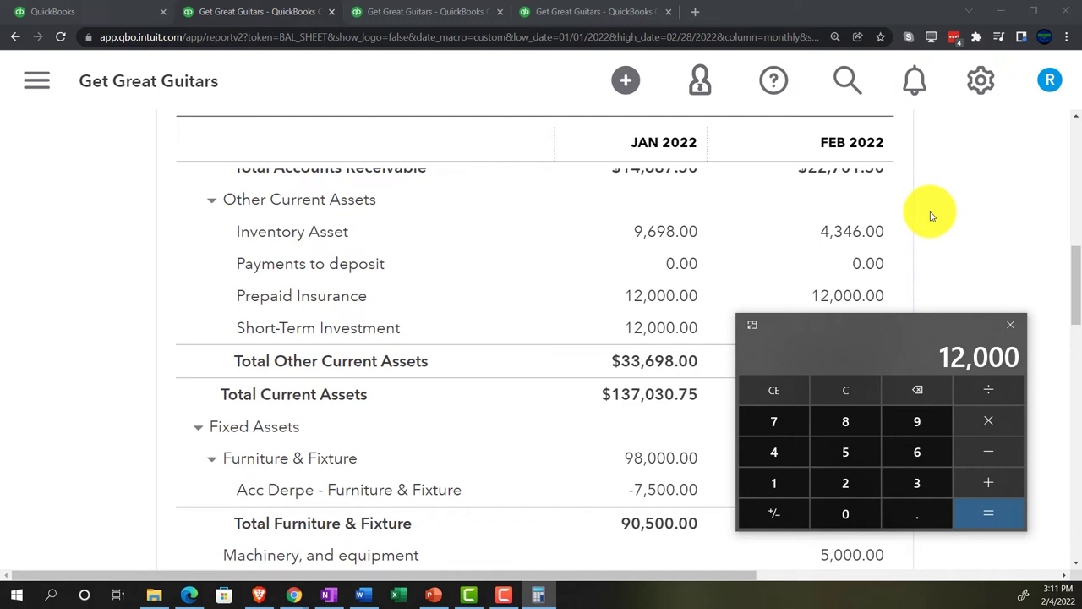
pyautogui.write('1000')
pyautogui.click(1009, 325)
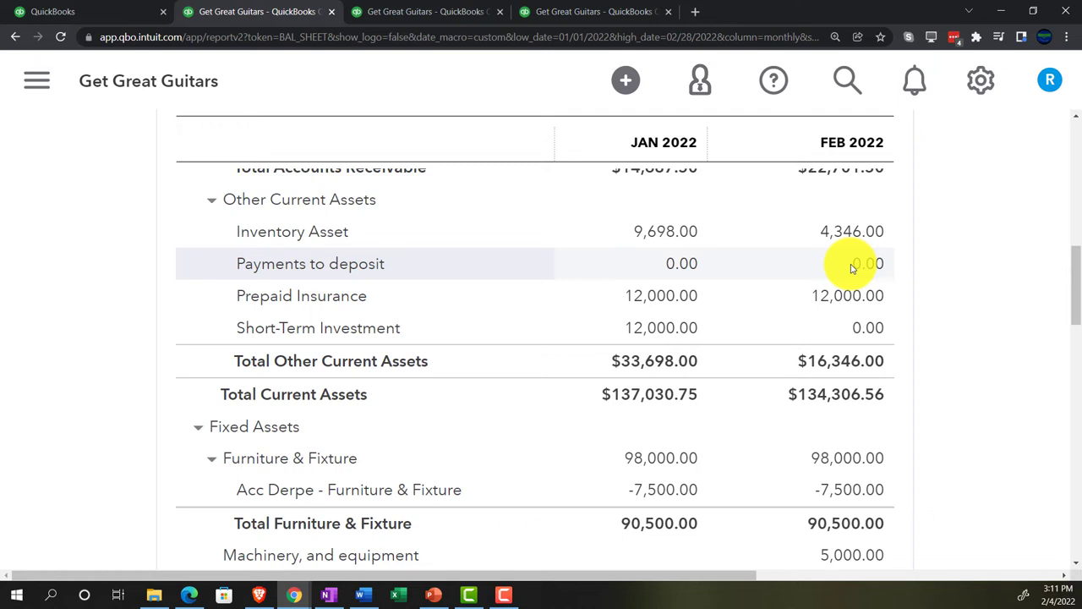
# Step: Review the new transaction forms from the homepage in the first browser tab, including the journal entry, and close the list
pyautogui.click(86, 14)
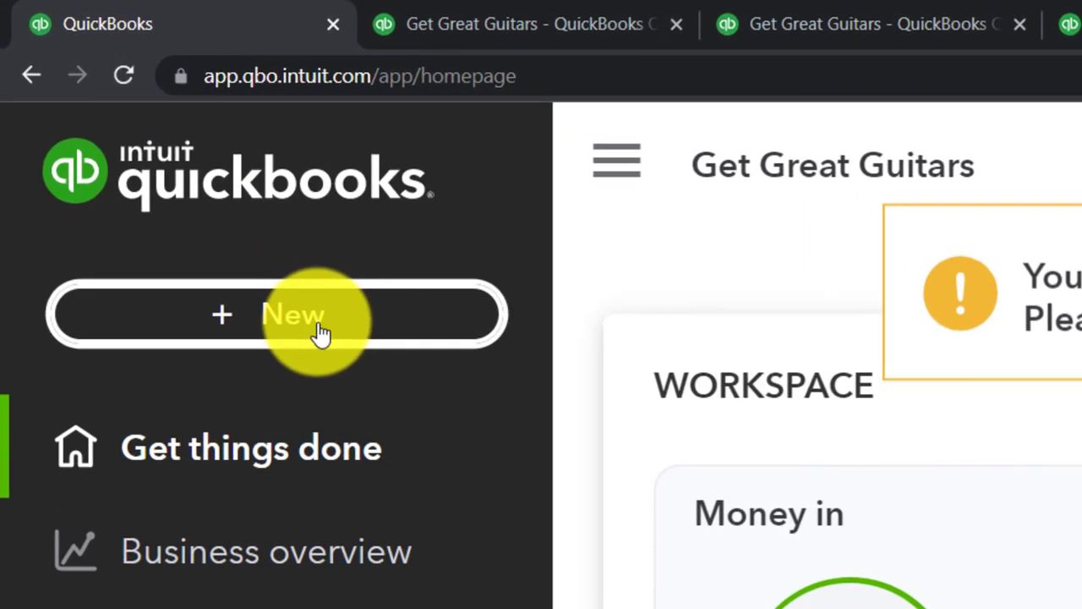
pyautogui.click(309, 296)
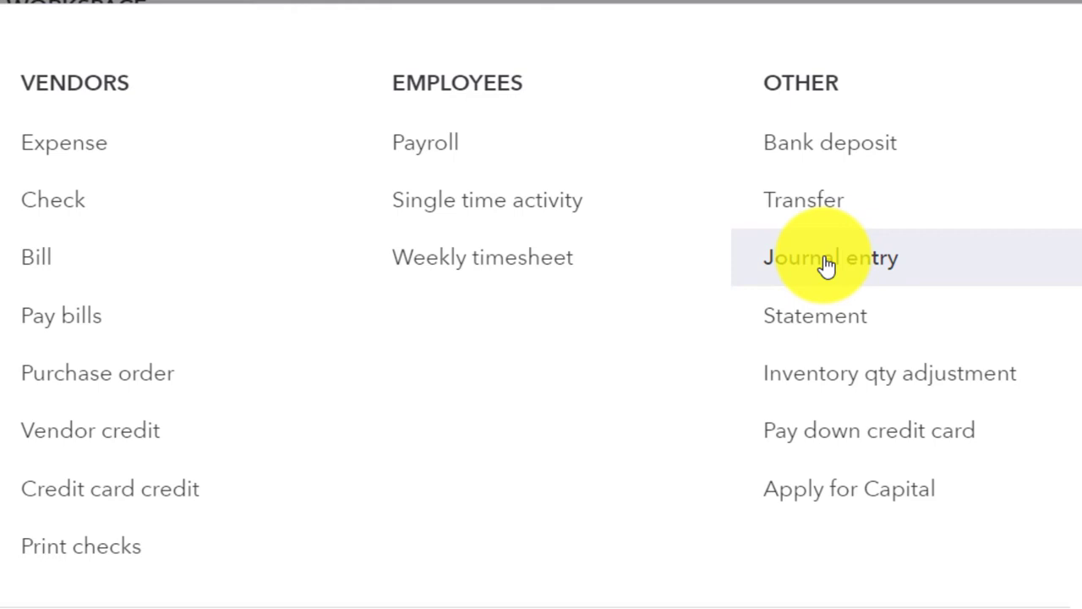
pyautogui.click(827, 265)
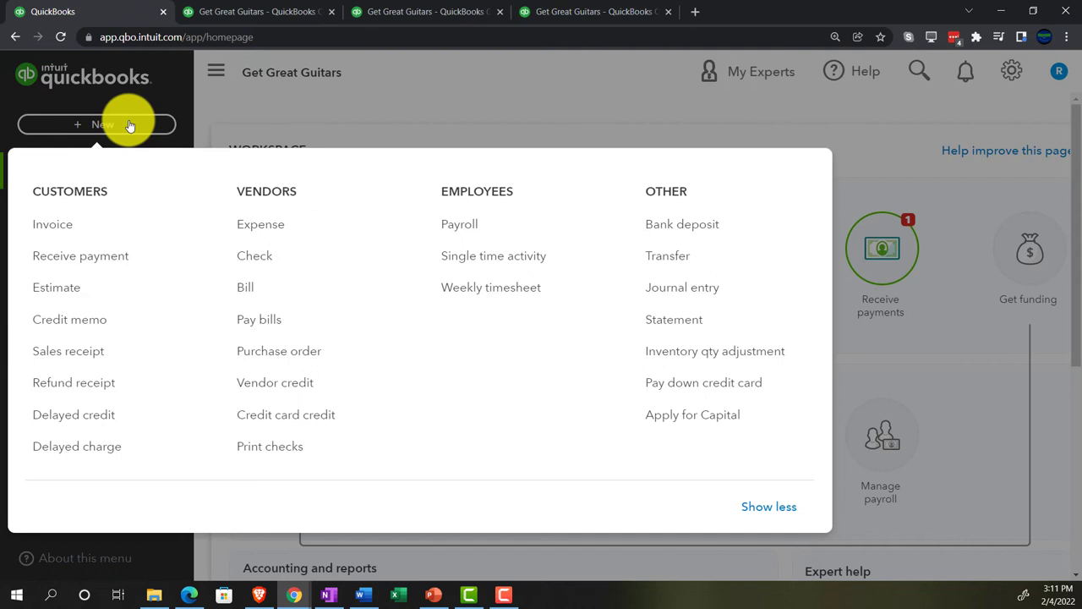
pyautogui.click(193, 102)
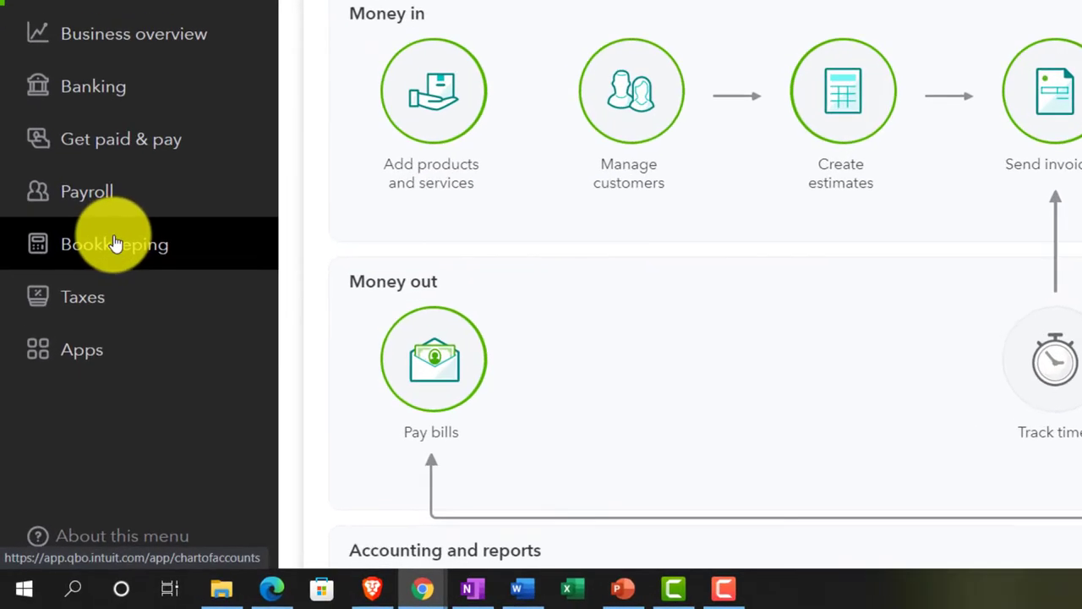
# Step: Open the Get Great Guitars chart of accounts under Bookkeeping, and view the Sample Company's chart of accounts in Edge before returning to Chrome
pyautogui.click(116, 244)
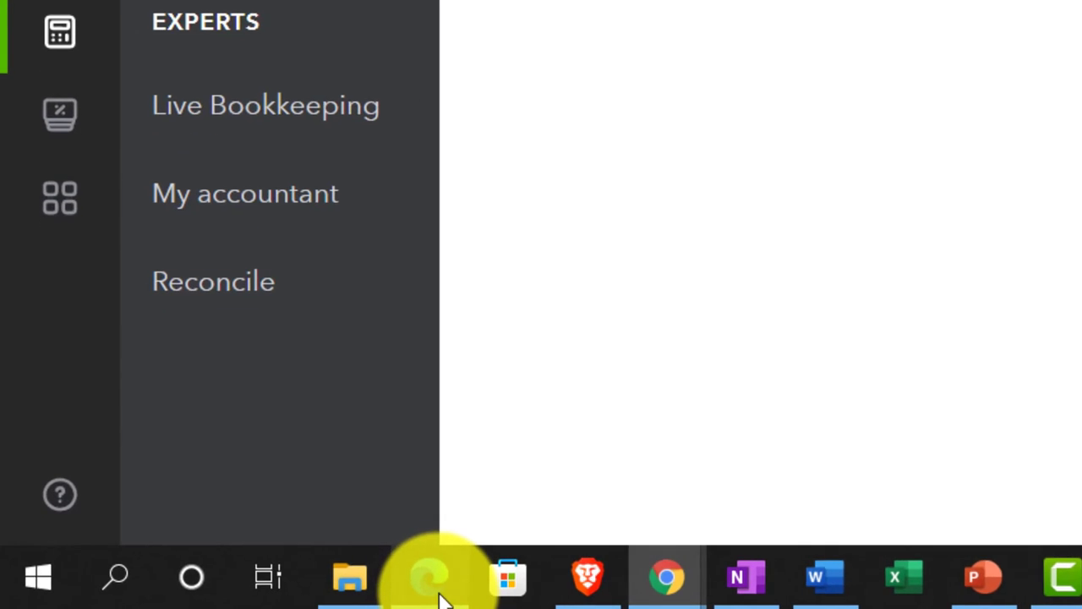
pyautogui.click(345, 590)
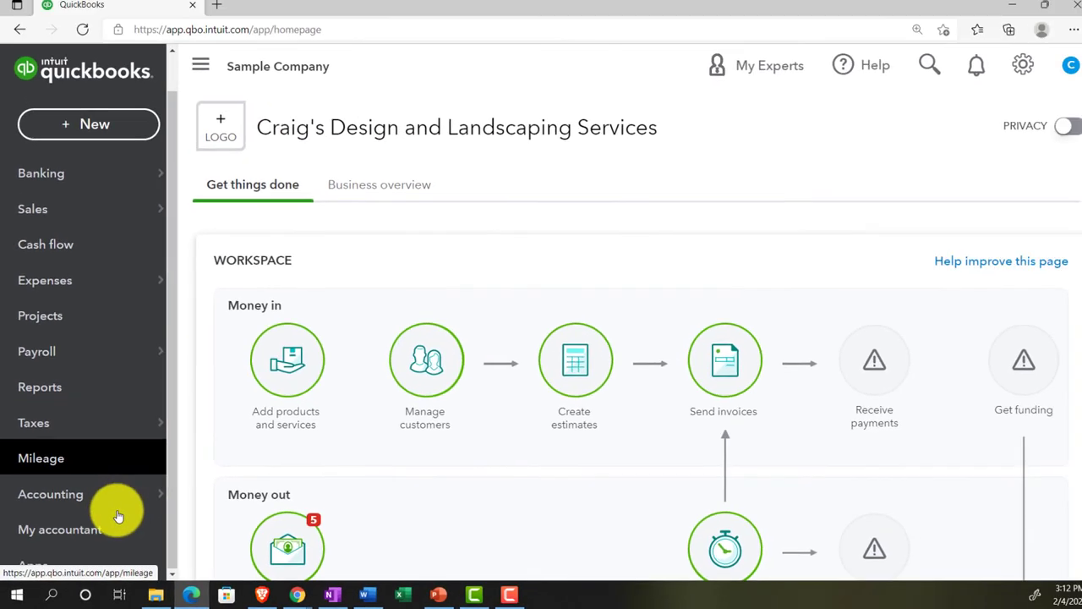
pyautogui.click(148, 479)
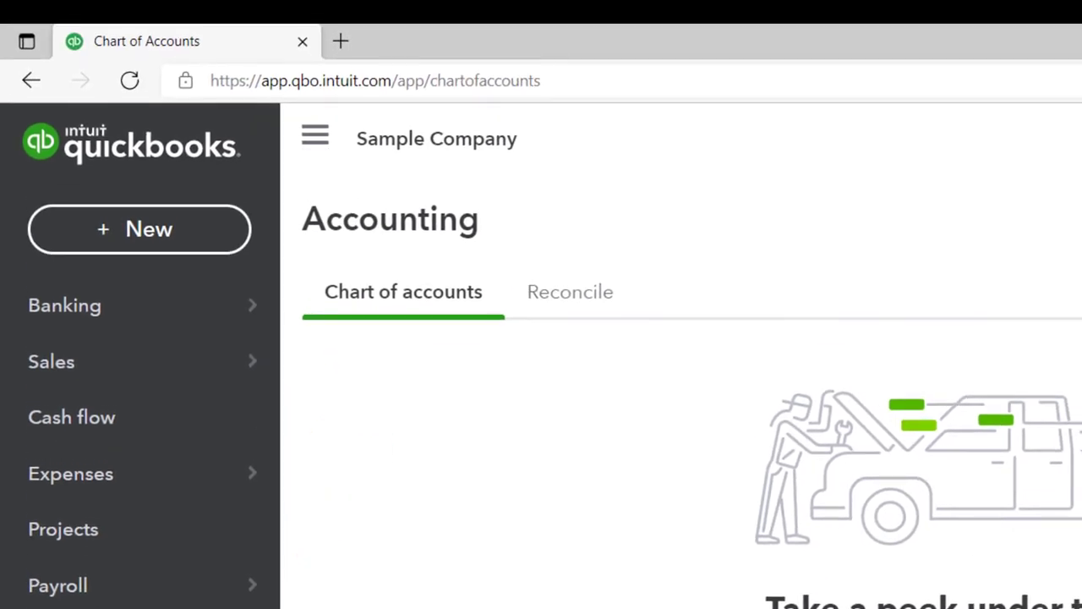
pyautogui.click(191, 601)
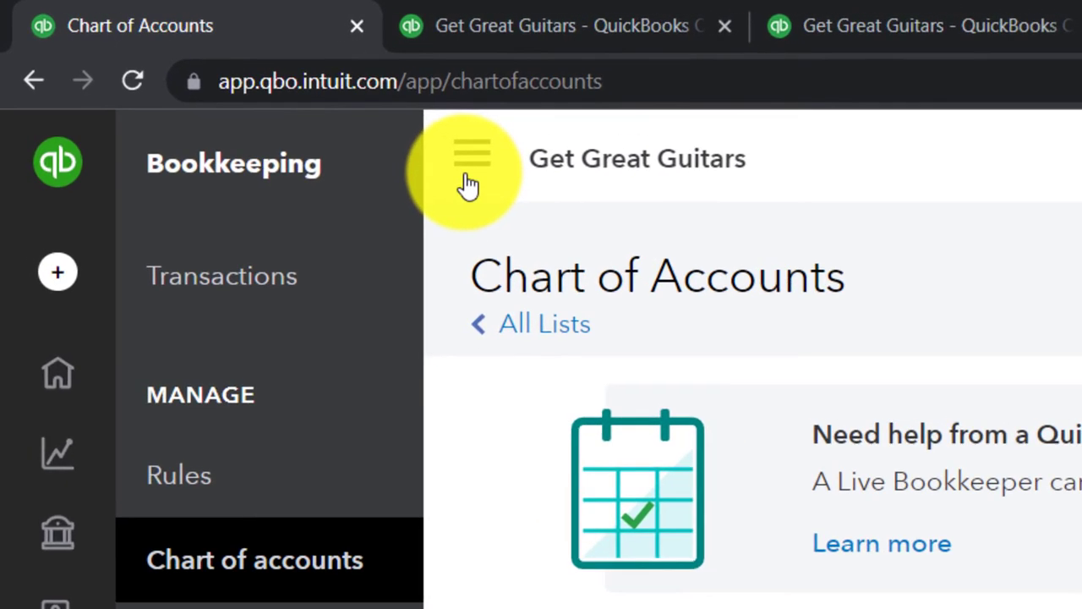
# Step: Collapse the navigation menu, enlarge the page, and review the chart of accounts from the assets through the liabilities and equity accounts
pyautogui.click(468, 181)
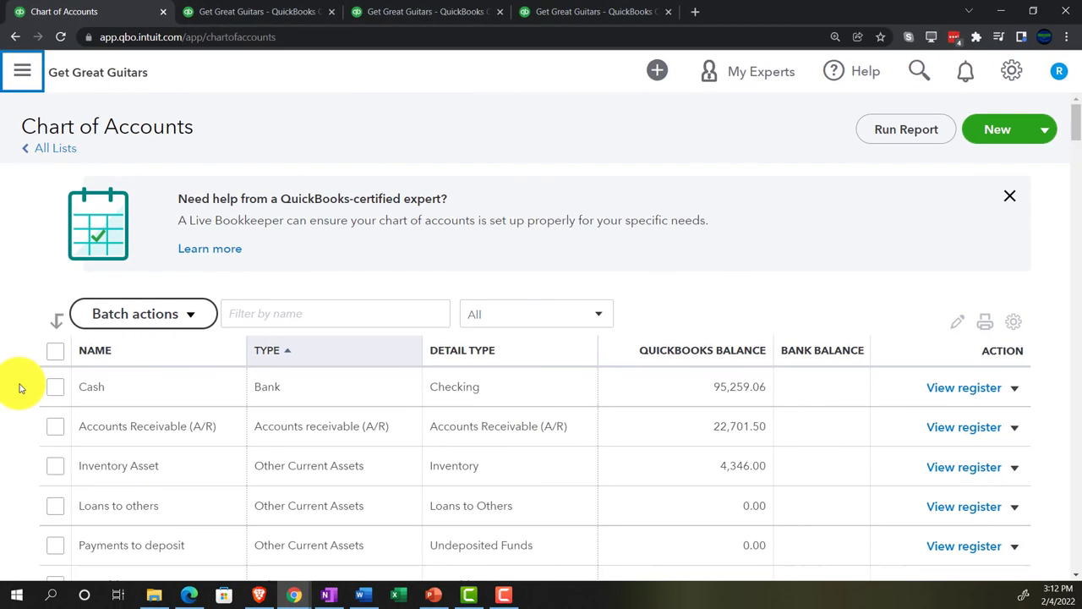
pyautogui.hotkey('ctrl', '+')
pyautogui.hotkey('ctrl', '+')
pyautogui.hotkey('ctrl', '+')
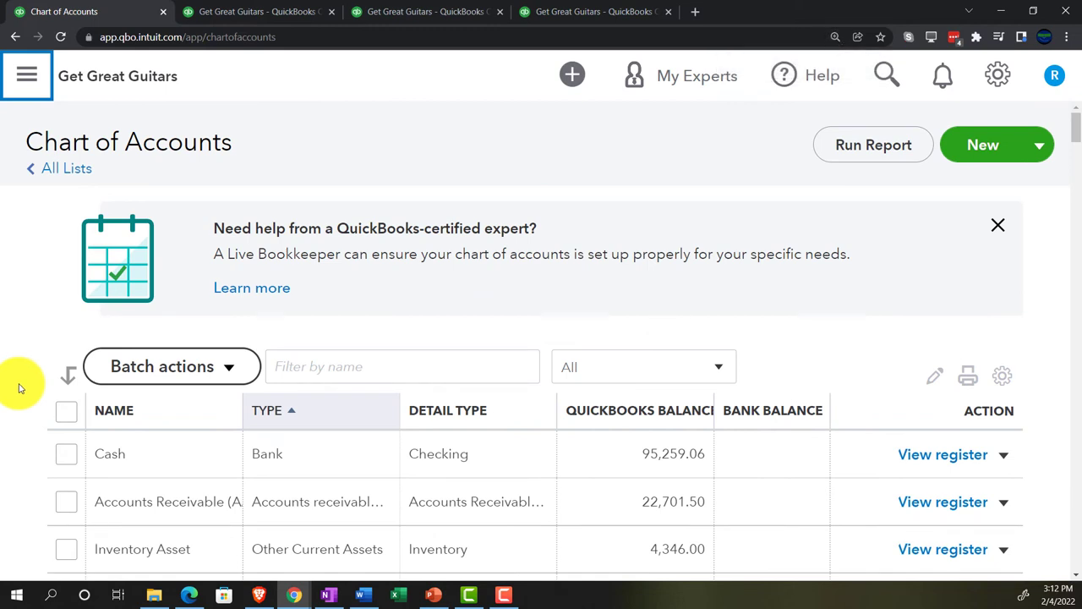
pyautogui.scroll(-1, 20, 389)
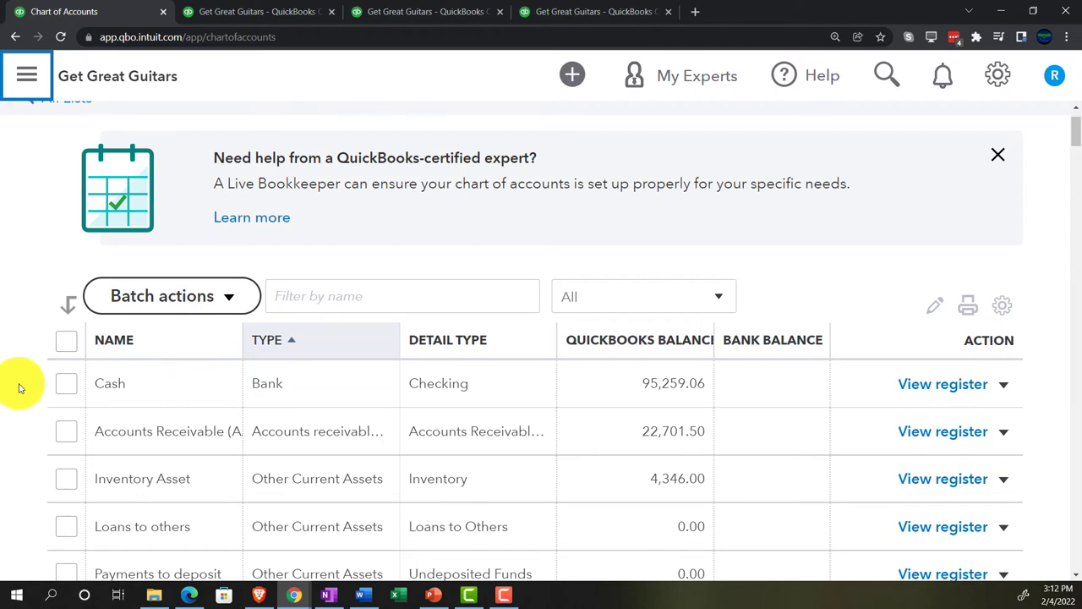
pyautogui.scroll(-1, 20, 388)
pyautogui.scroll(-1, 21, 388)
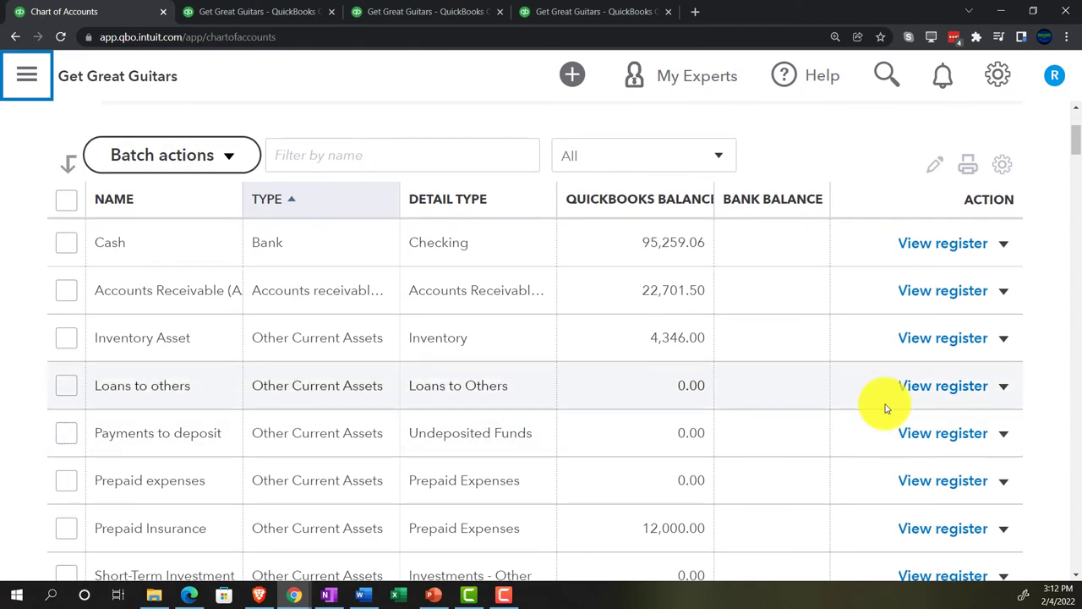
pyautogui.scroll(-2, 24, 476)
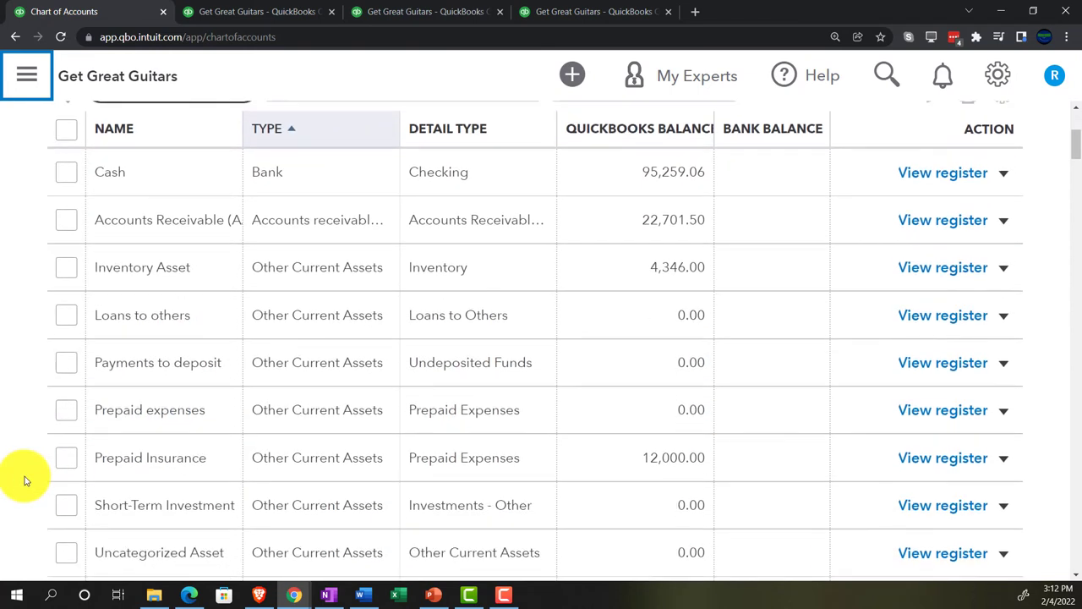
pyautogui.scroll(-5, 26, 481)
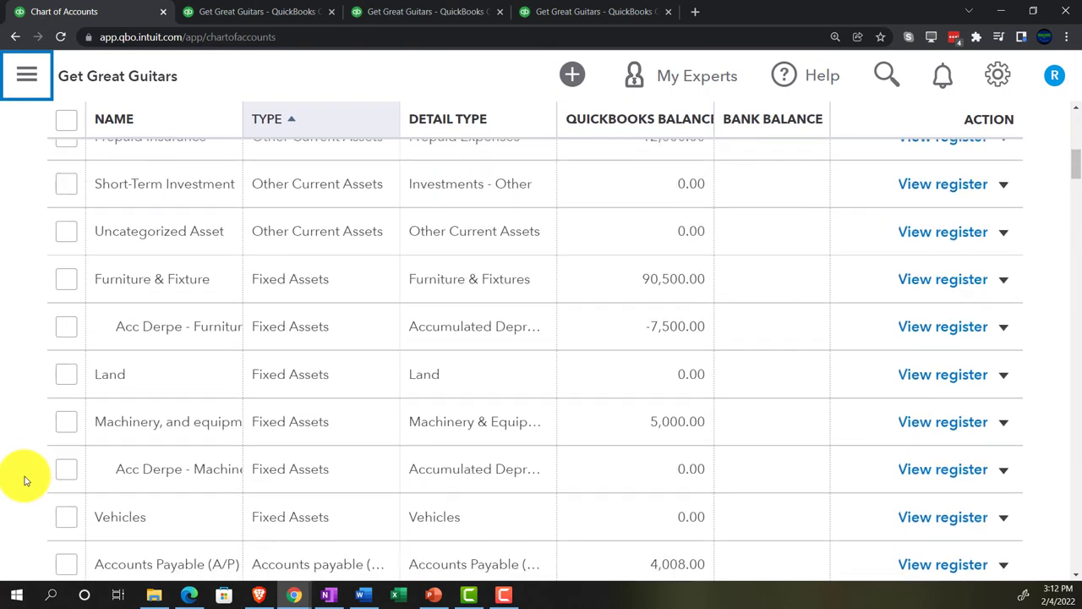
pyautogui.scroll(-7, 25, 480)
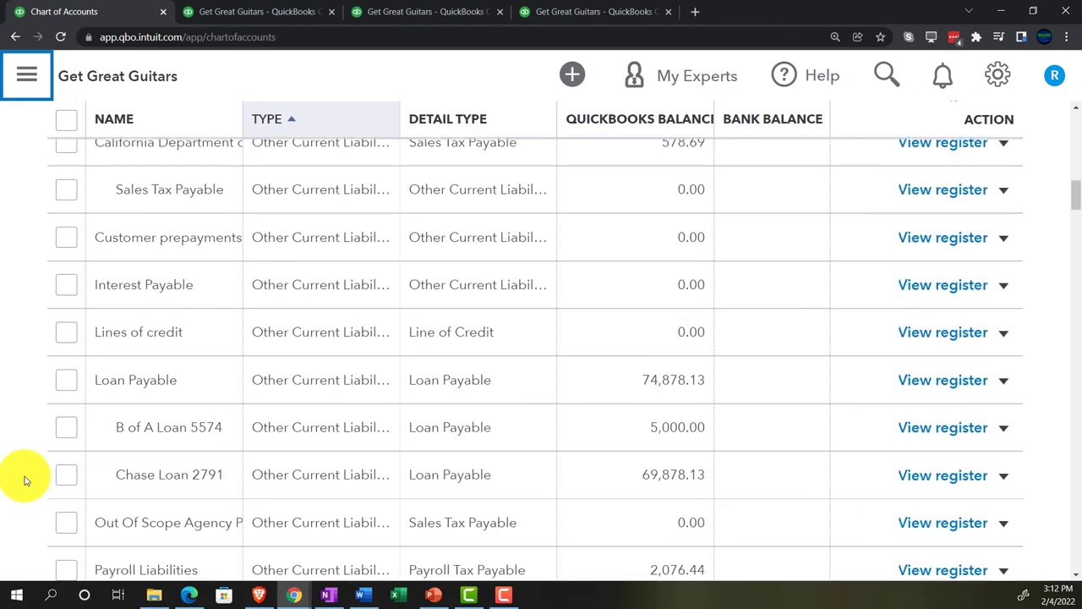
pyautogui.scroll(-6, 25, 480)
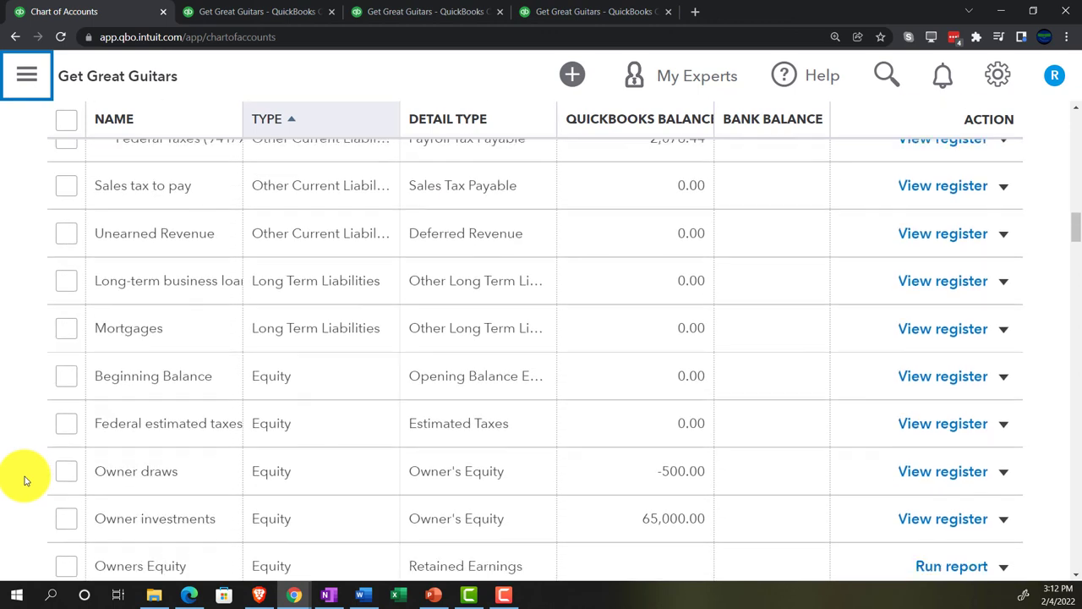
pyautogui.scroll(-5, 26, 480)
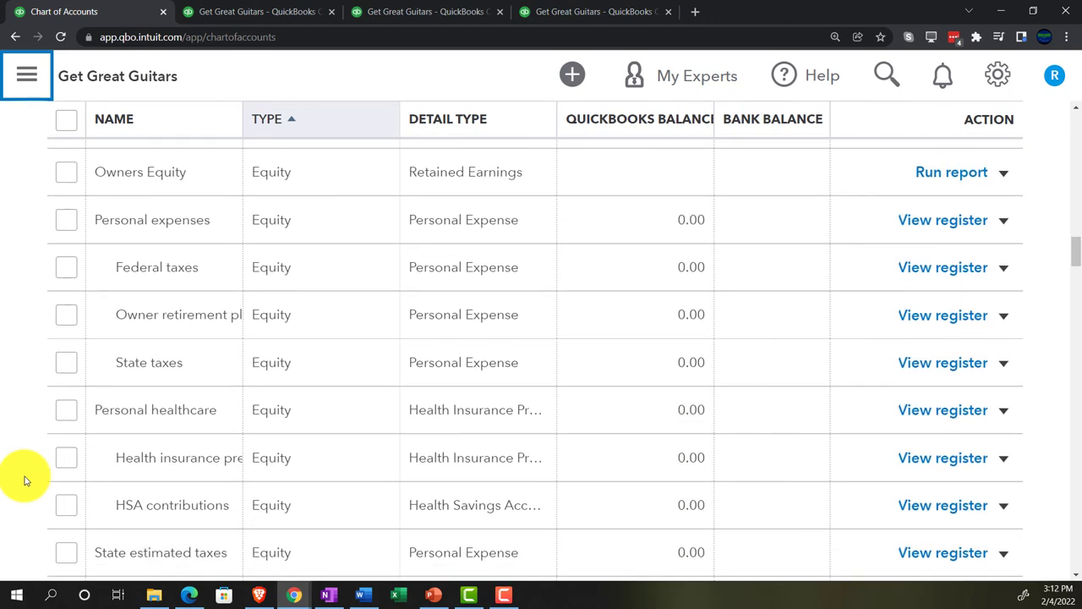
# Step: Examine the income, cost of goods sold and expense accounts down to the Insurance account and its subaccounts
pyautogui.scroll(-4, 26, 480)
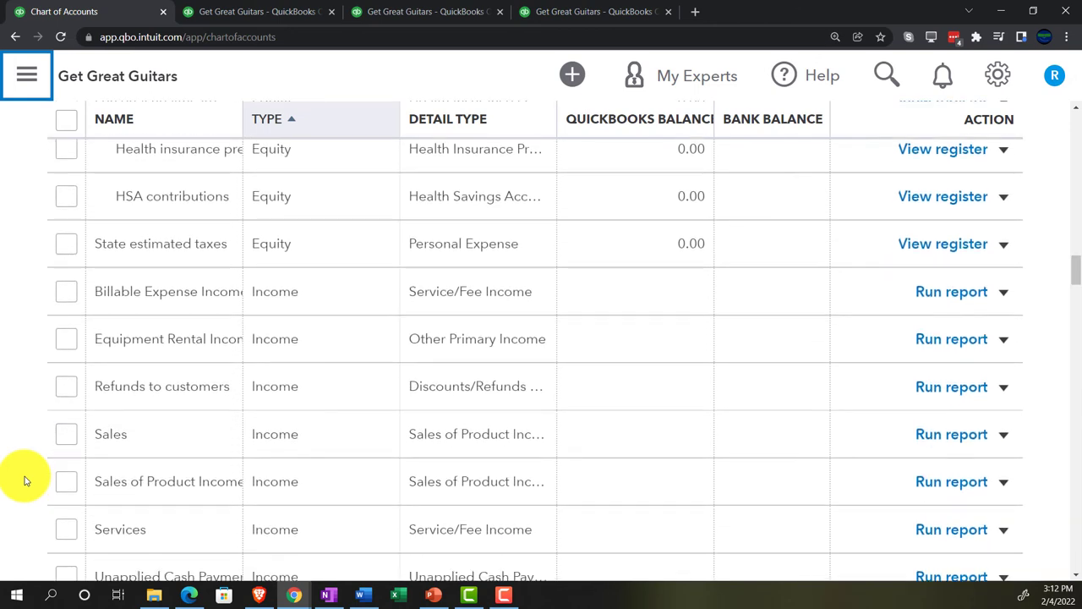
pyautogui.scroll(-5, 26, 480)
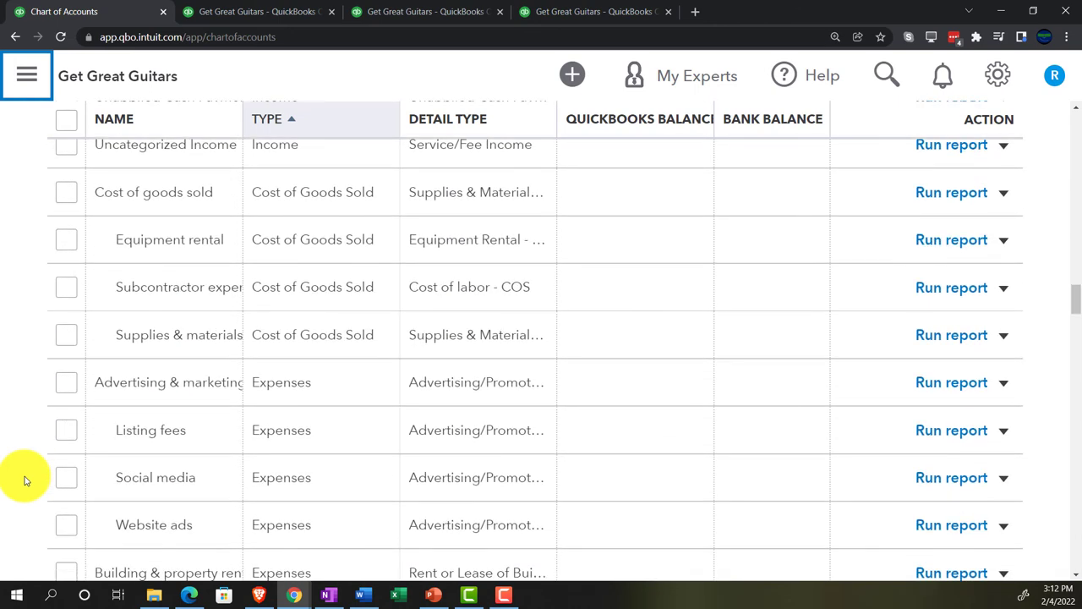
pyautogui.scroll(-3, 25, 480)
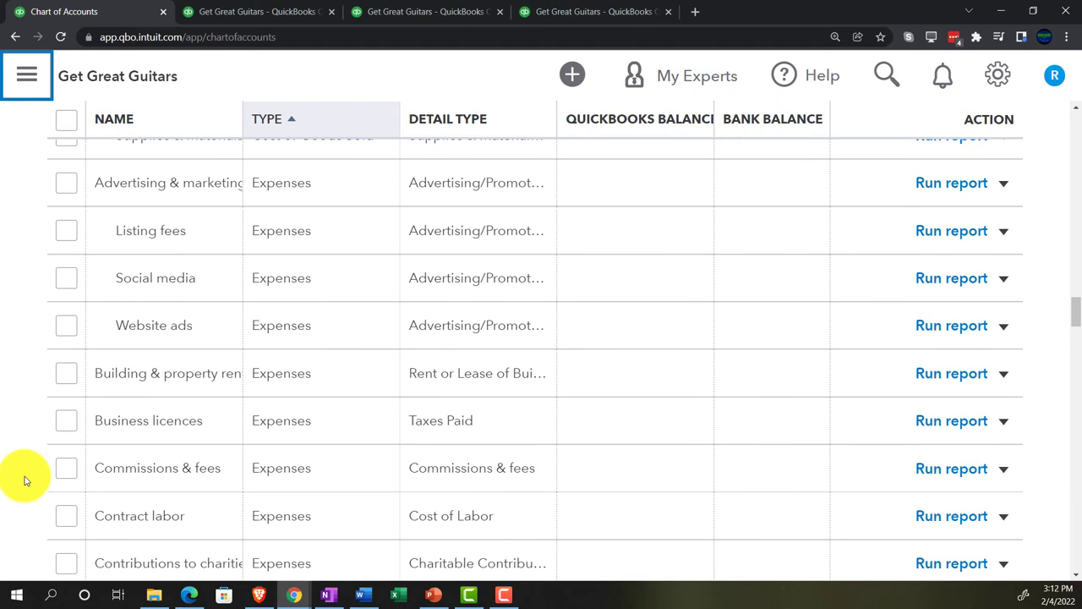
pyautogui.scroll(-4, 25, 480)
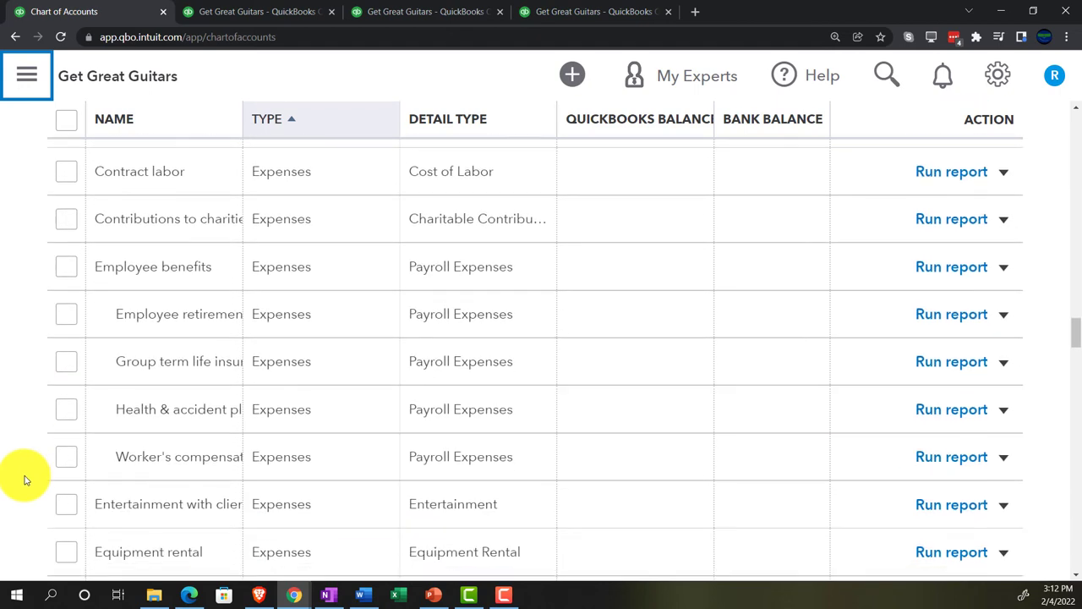
pyautogui.scroll(-4, 25, 481)
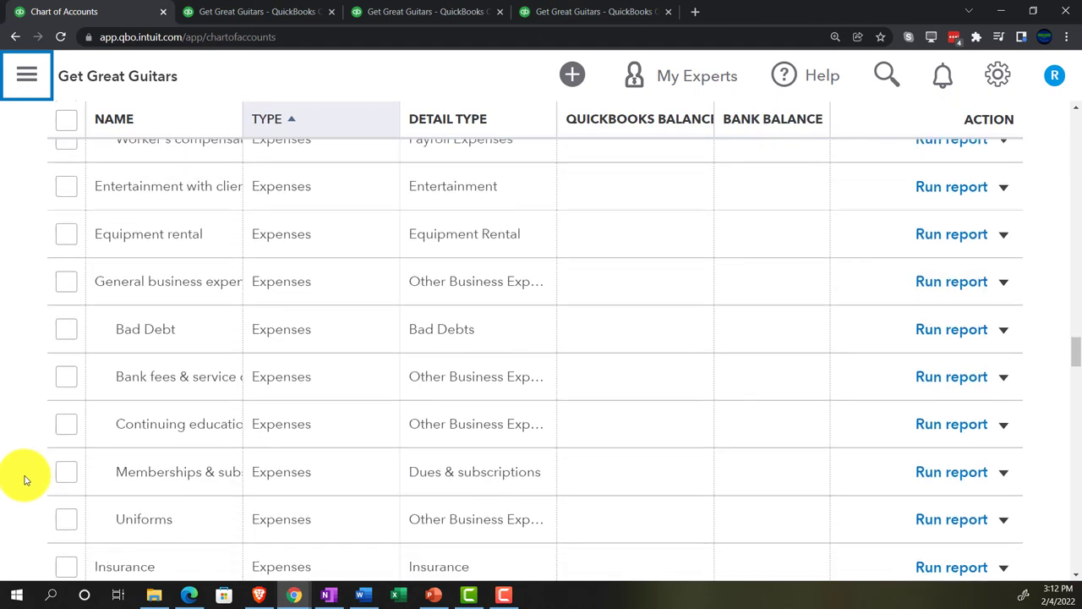
pyautogui.scroll(-2, 25, 480)
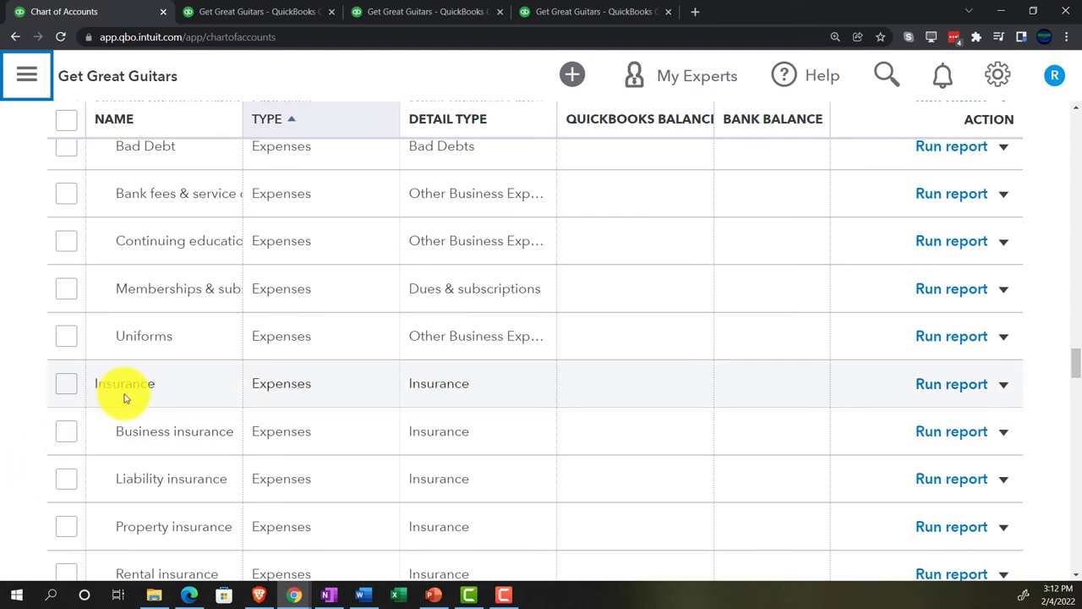
pyautogui.scroll(-1, 20, 435)
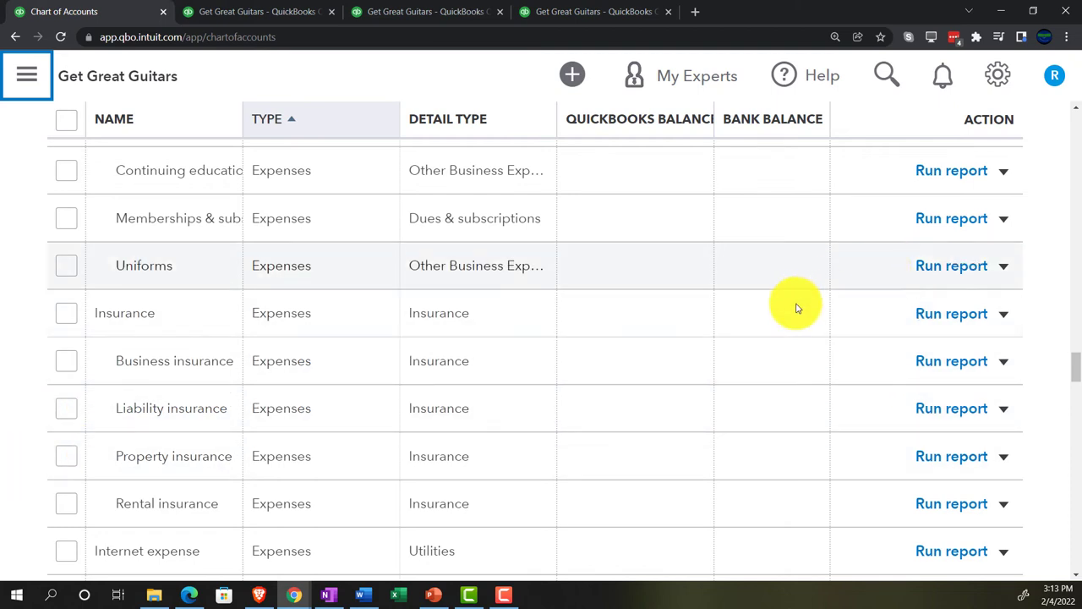
# Step: Return to the other current assets in the chart of accounts and open the Prepaid Insurance register at 125% zoom
pyautogui.scroll(15, 854, 364)
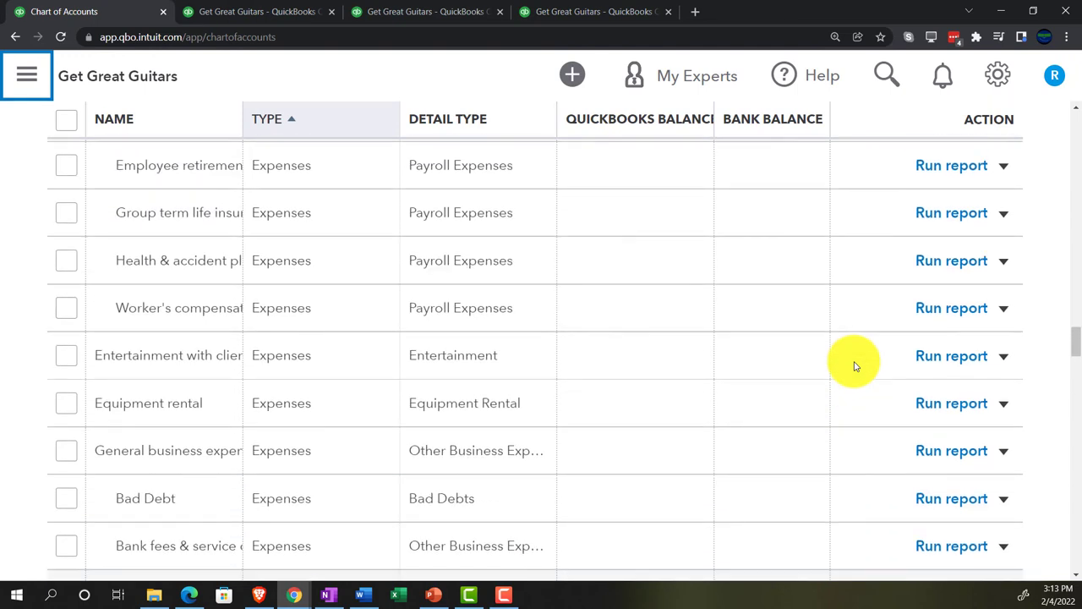
pyautogui.scroll(6, 854, 365)
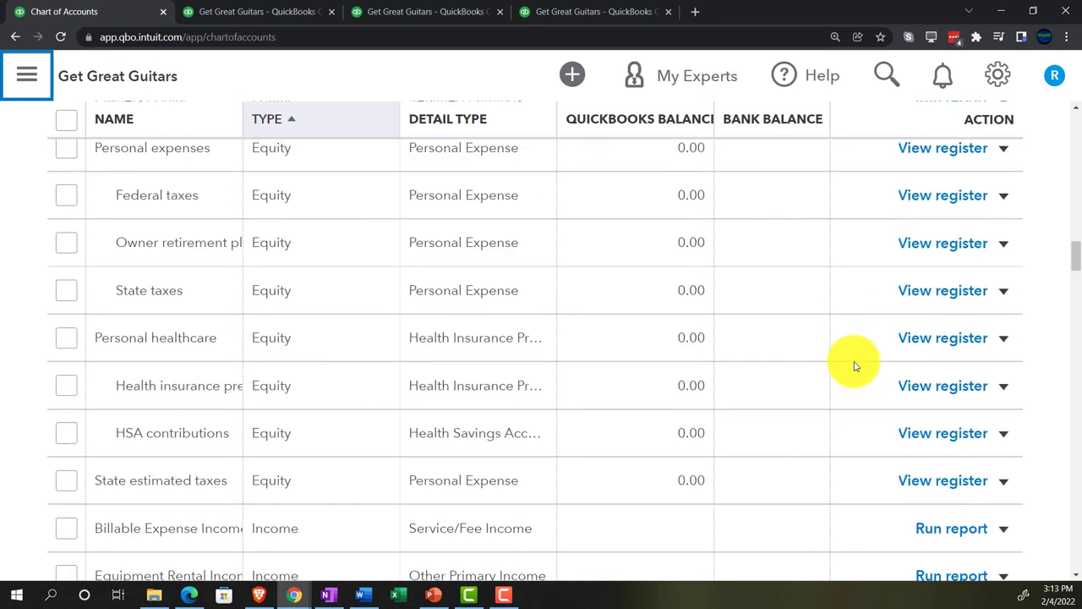
pyautogui.scroll(5, 854, 365)
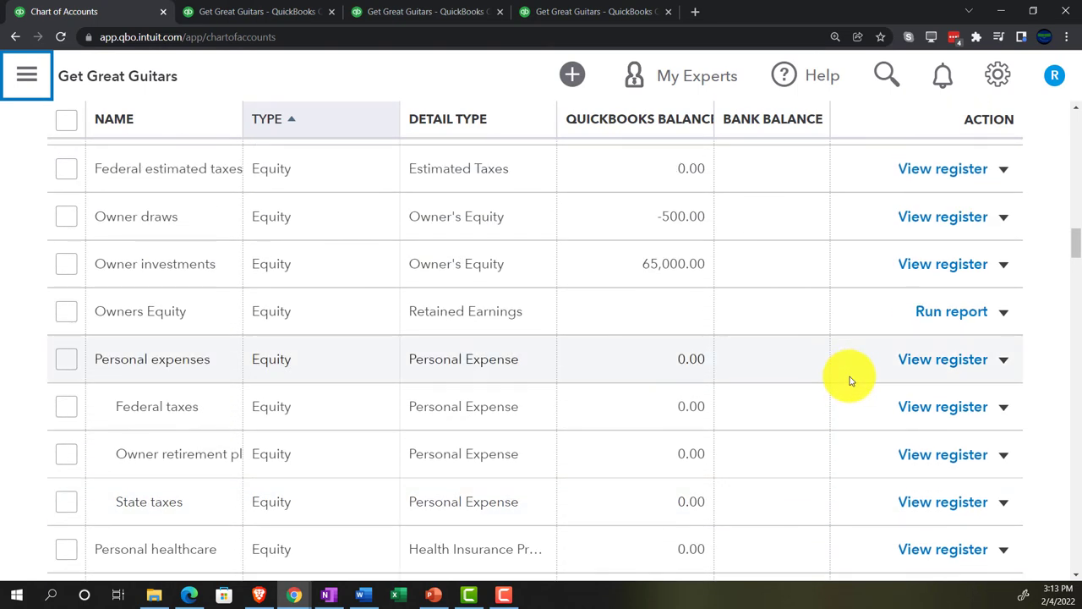
pyautogui.scroll(8, 592, 398)
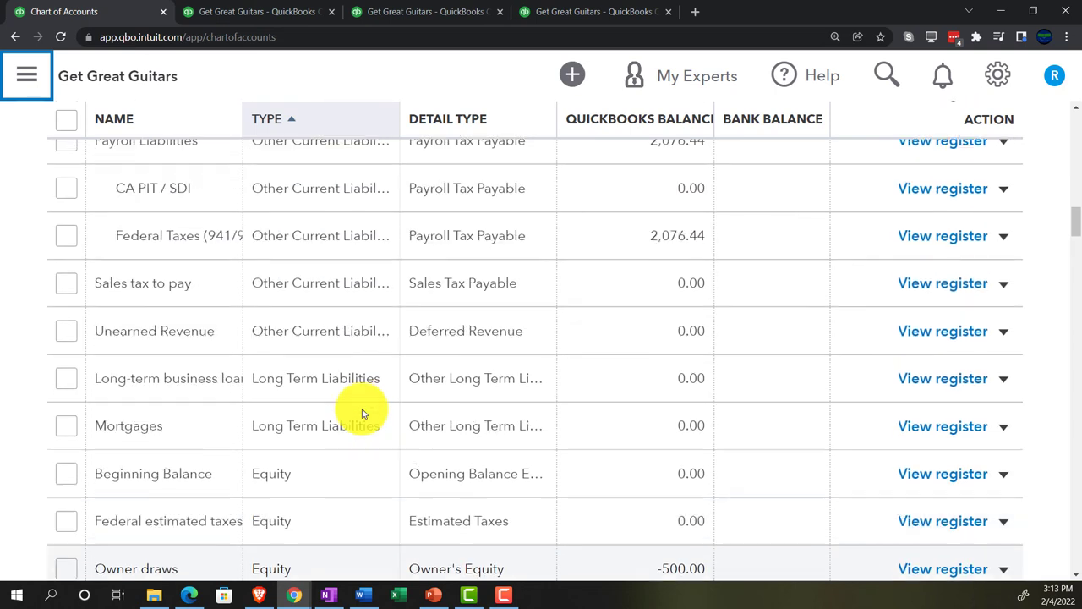
pyautogui.scroll(6, 362, 412)
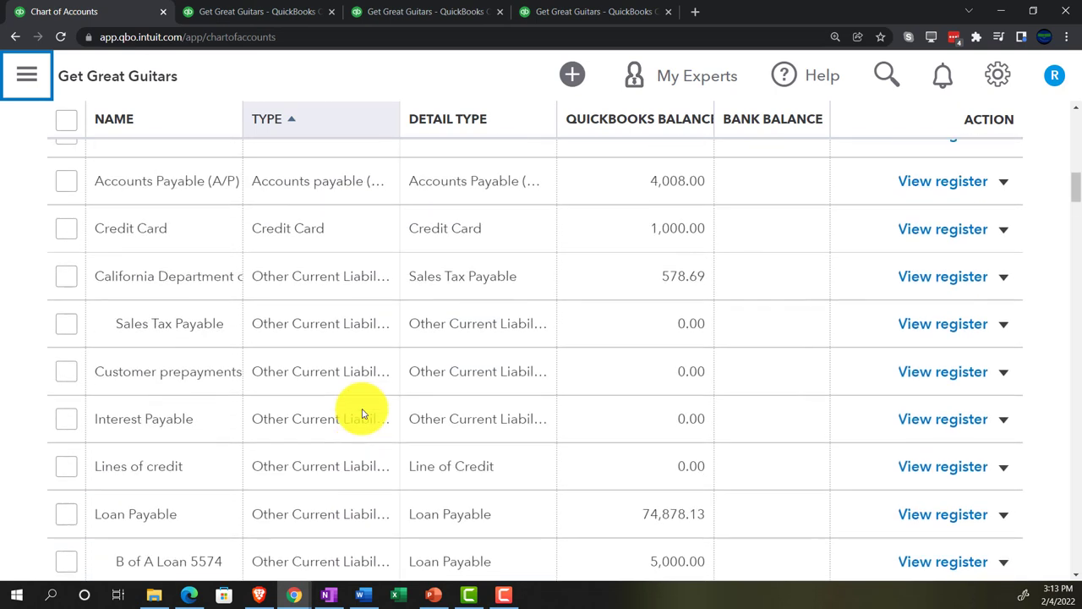
pyautogui.scroll(7, 362, 413)
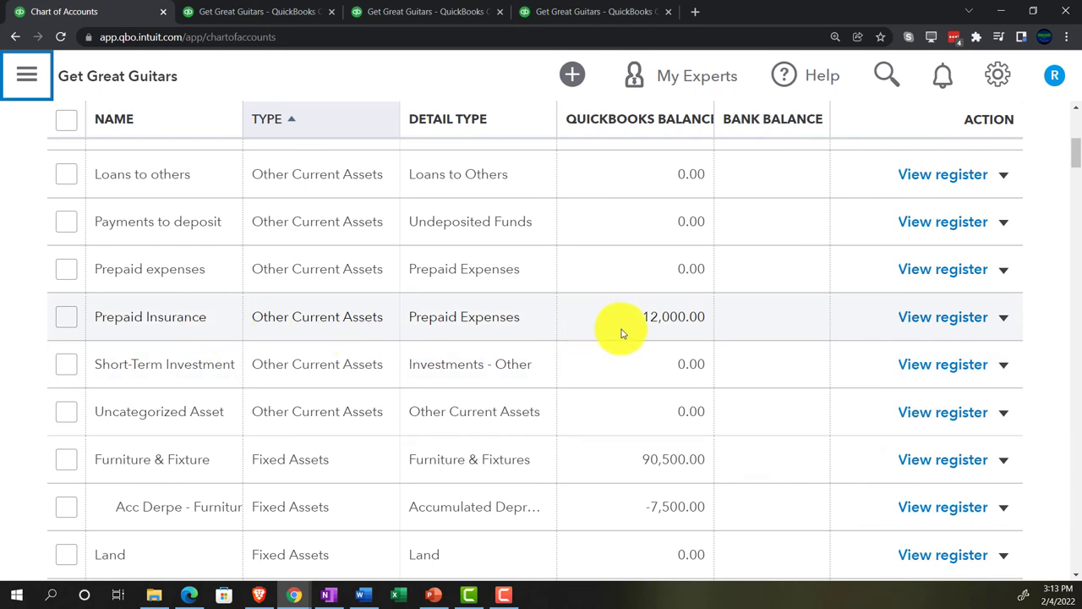
pyautogui.click(924, 323)
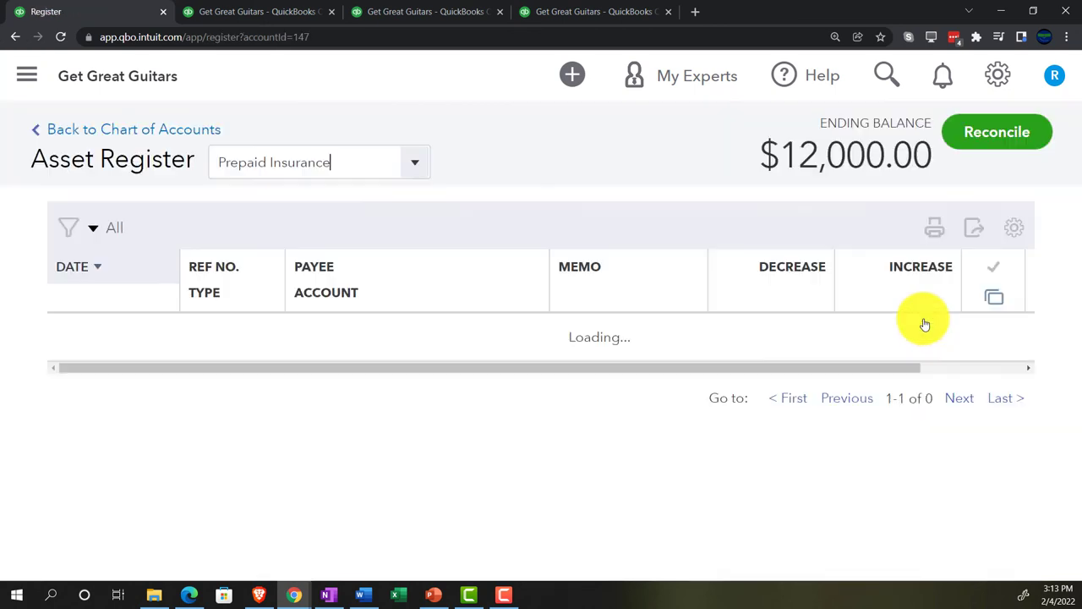
pyautogui.hotkey('ctrl', '-')
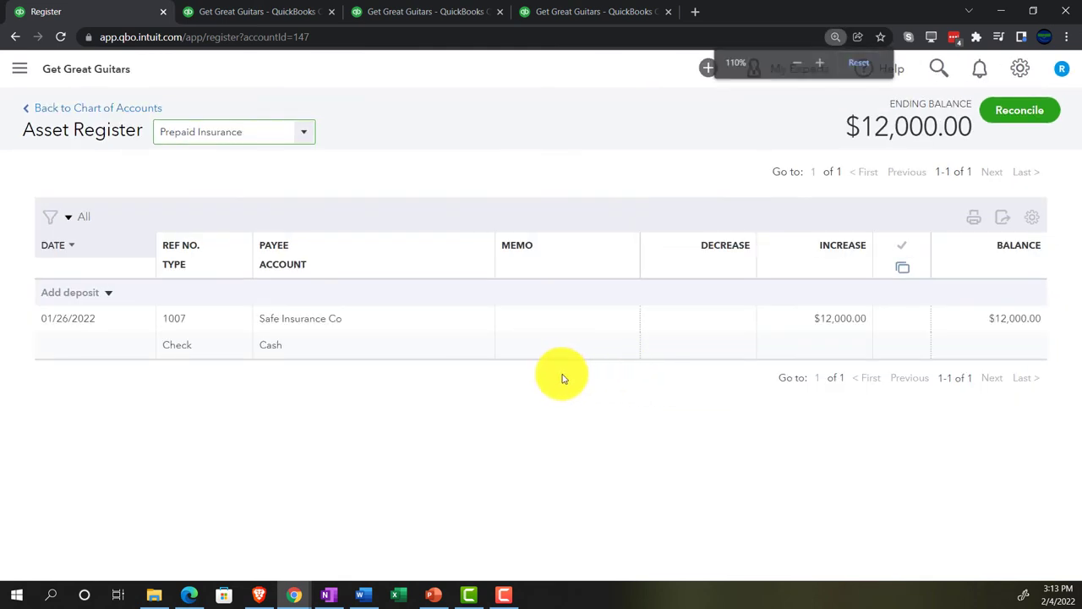
pyautogui.hotkey('ctrl', '+')
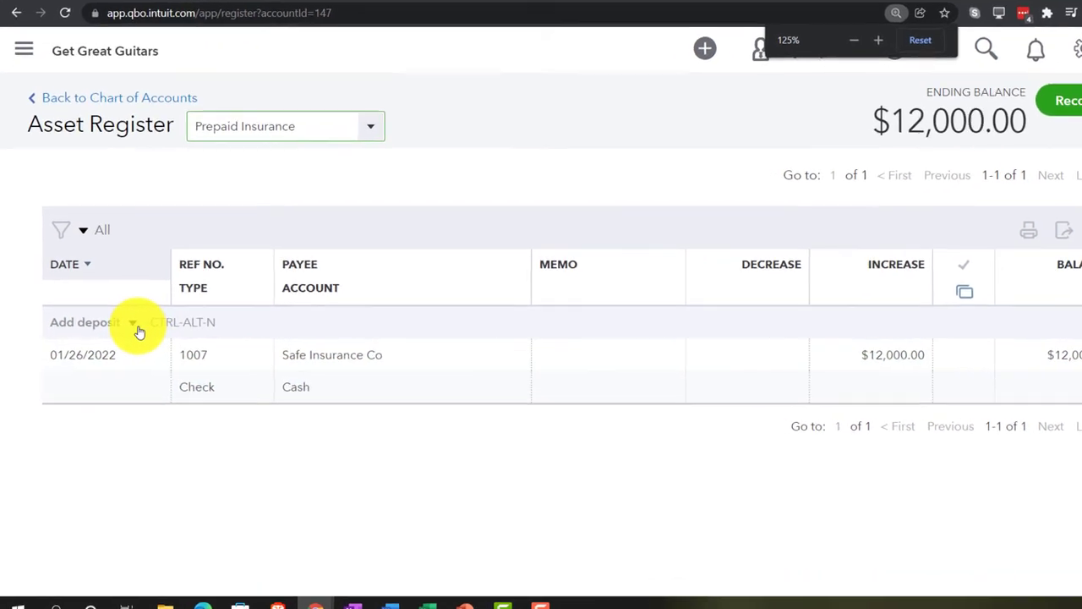
# Step: Add a journal entry to the Prepaid Insurance register and date it 02/28/2022
pyautogui.click(124, 325)
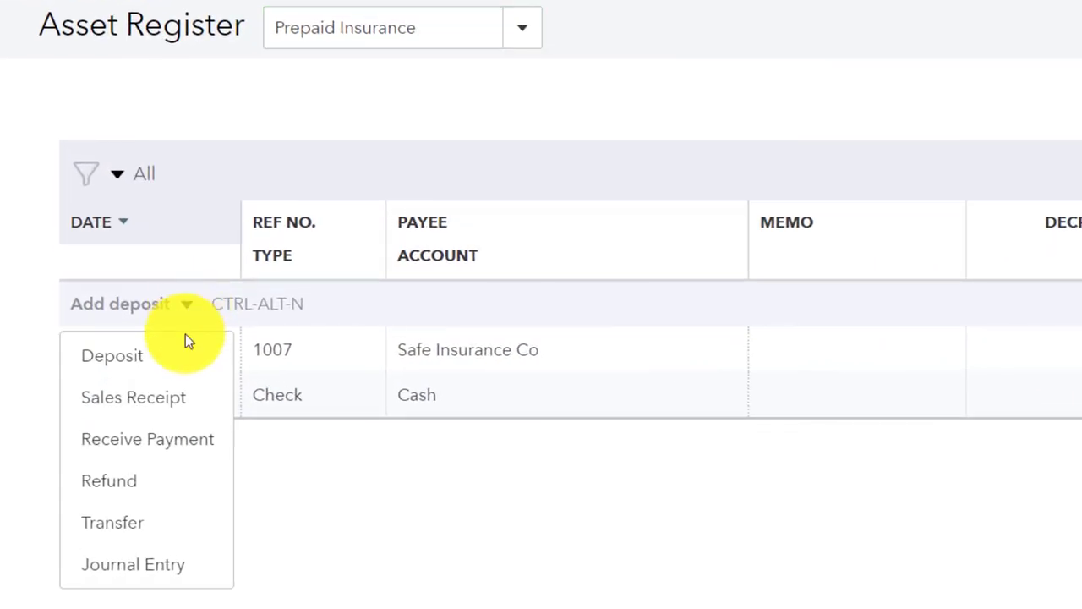
pyautogui.click(169, 566)
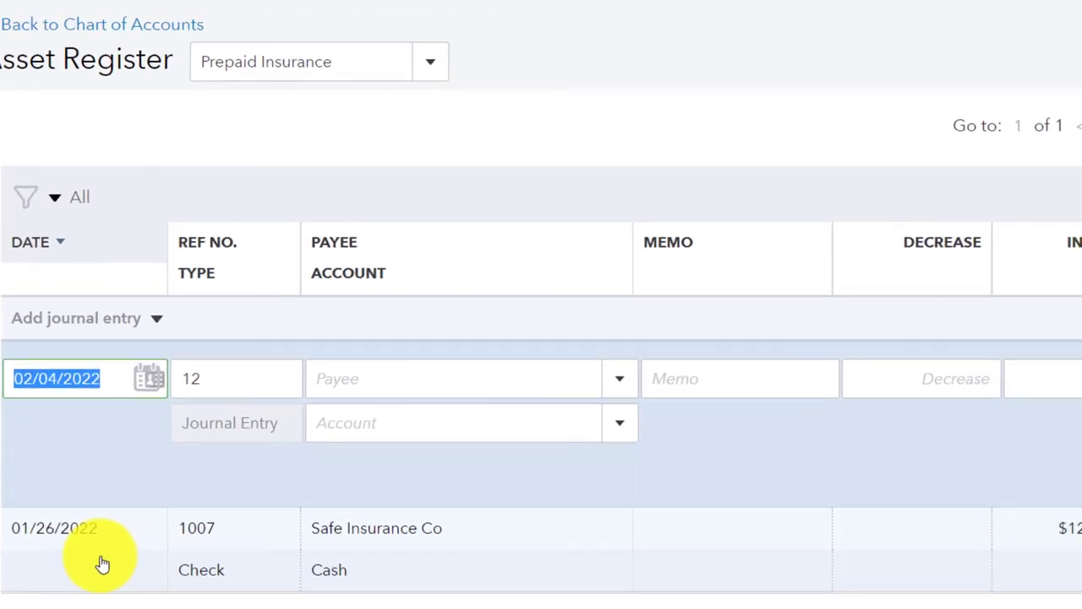
pyautogui.write('02')
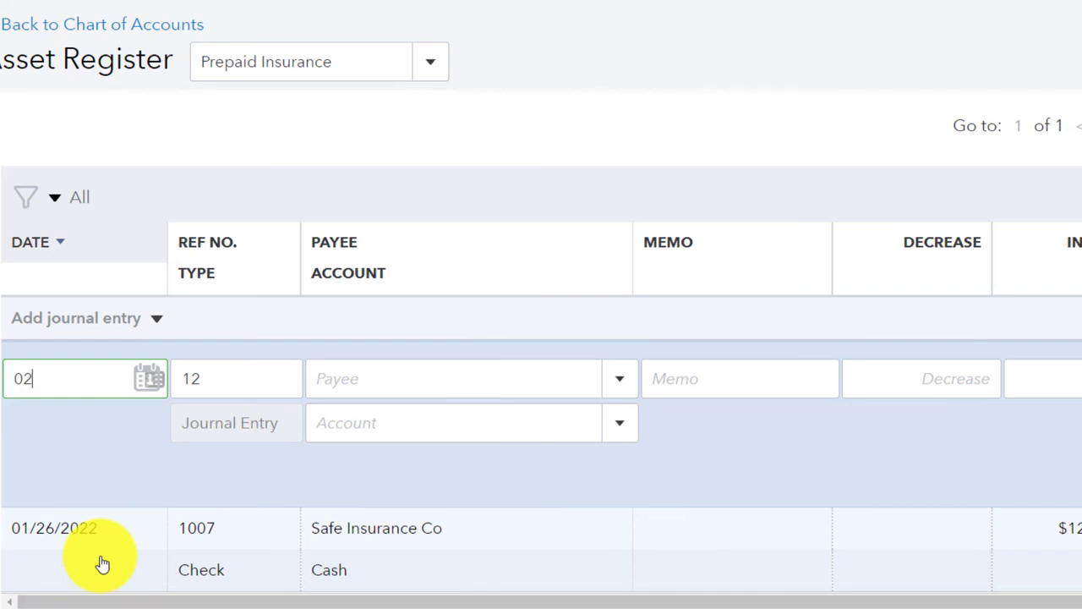
pyautogui.write('/28/202')
pyautogui.press('Tab')
pyautogui.press('Tab')
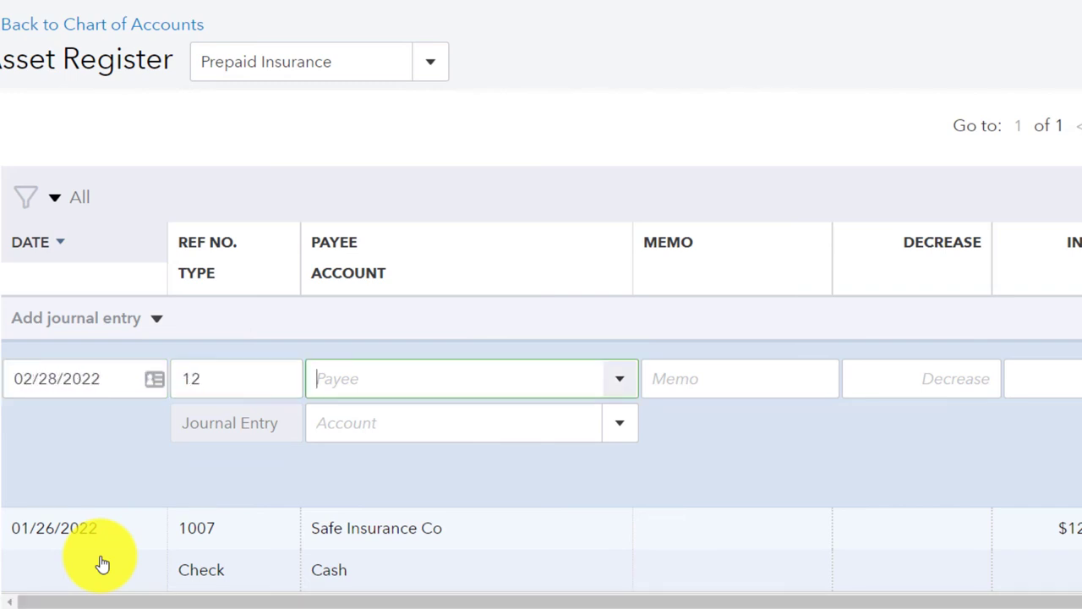
# Step: Leave the payee blank and enter the journal entry's memo as "Adj Entry year policy starting Feb. One month passed"
pyautogui.press('Tab')
pyautogui.write('Adj Ent')
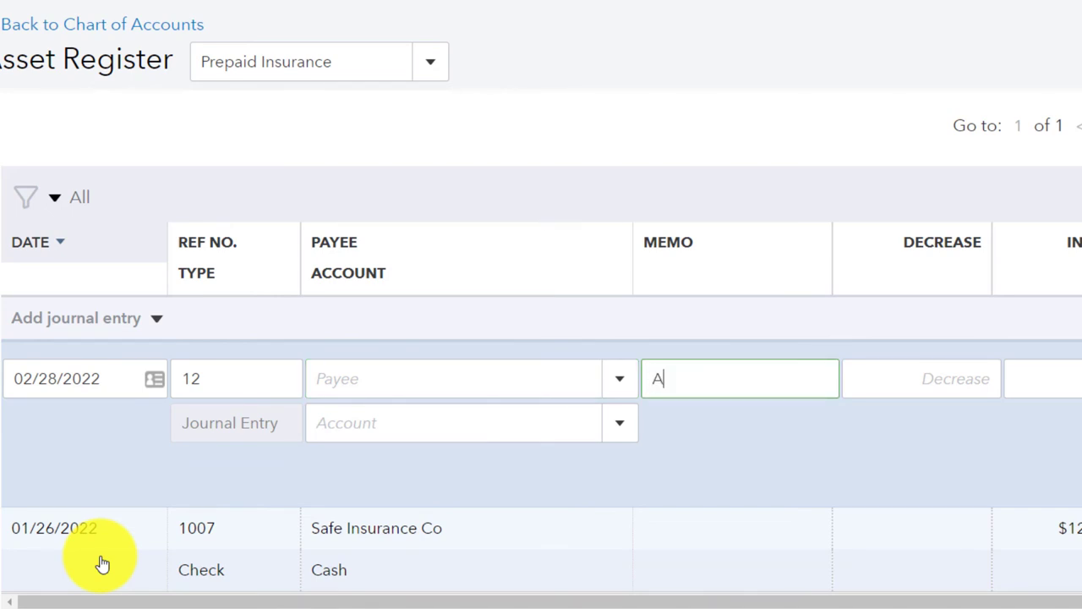
pyautogui.write('ry')
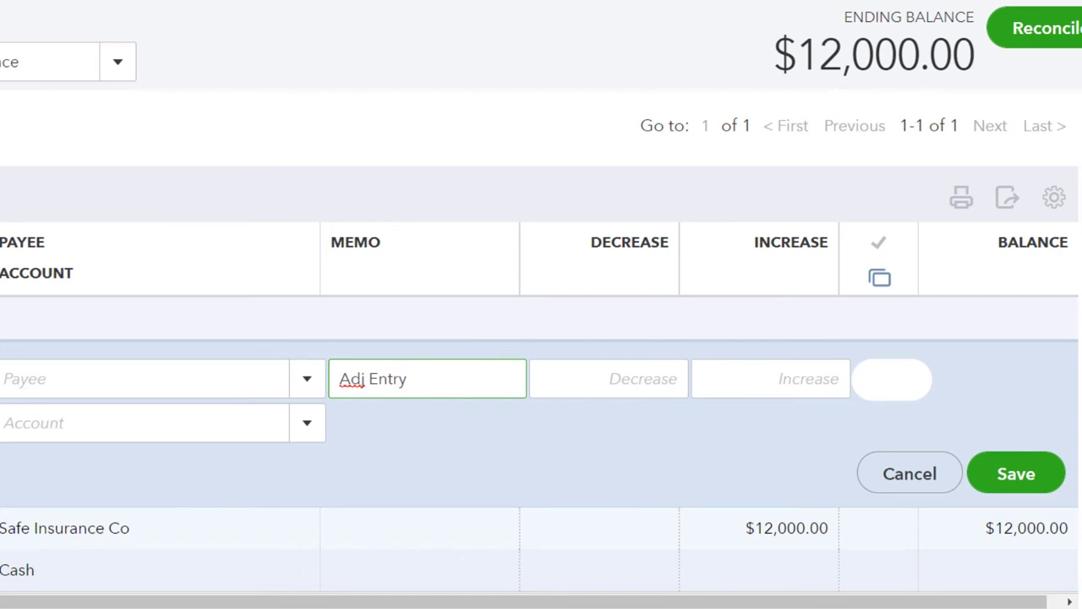
pyautogui.write('year policy star')
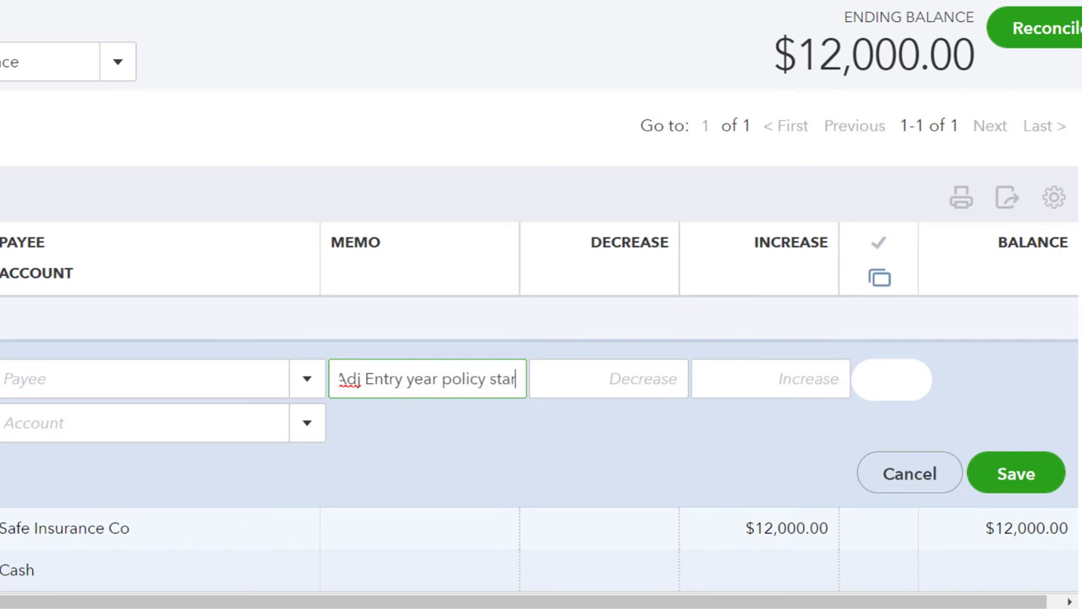
pyautogui.write('ting Feb')
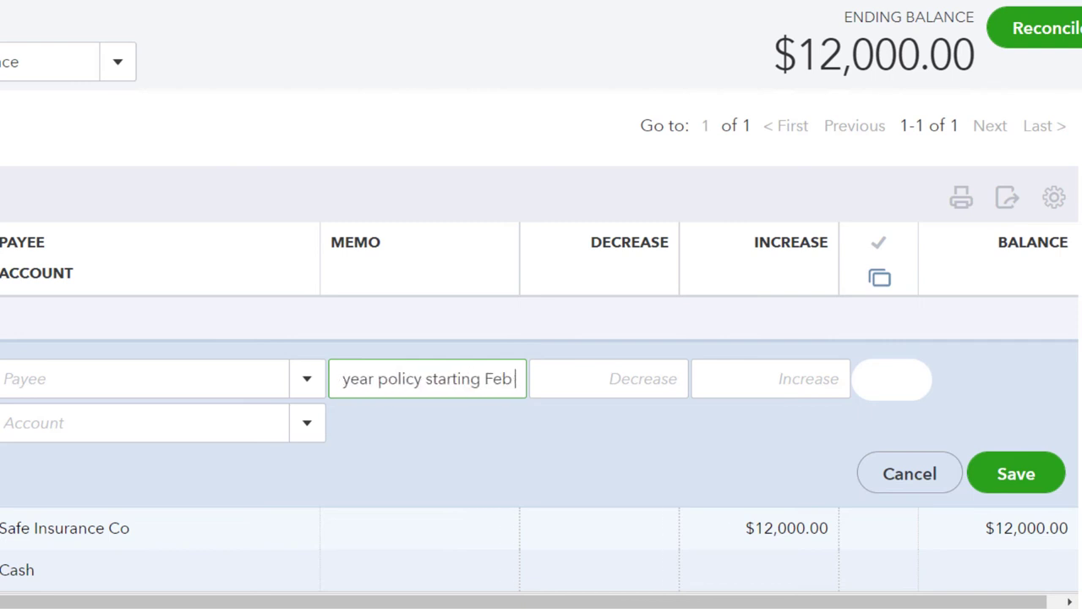
pyautogui.write('. O')
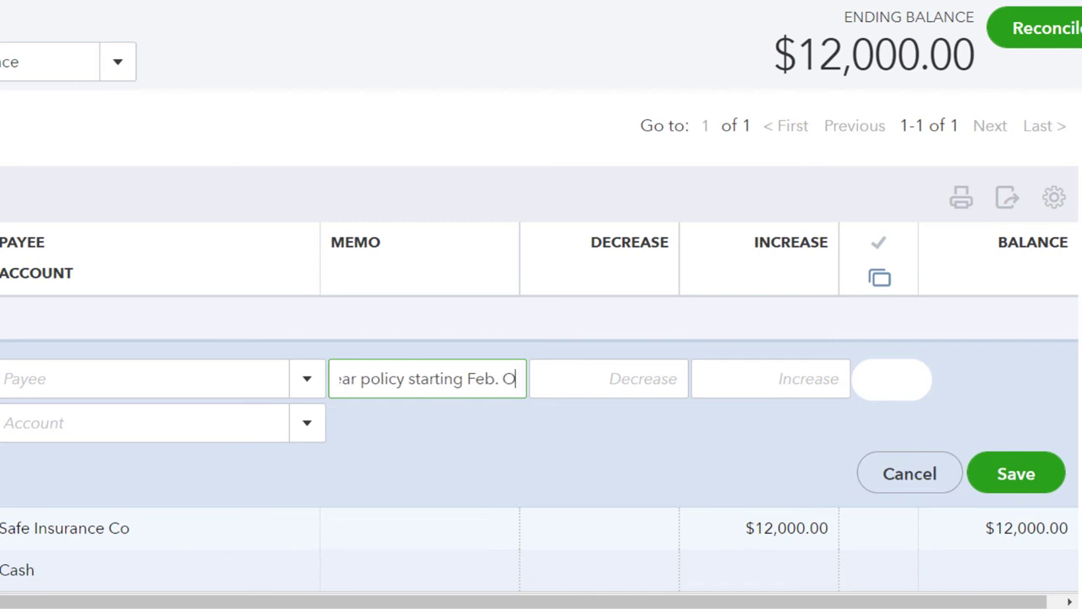
pyautogui.write('ne month passed')
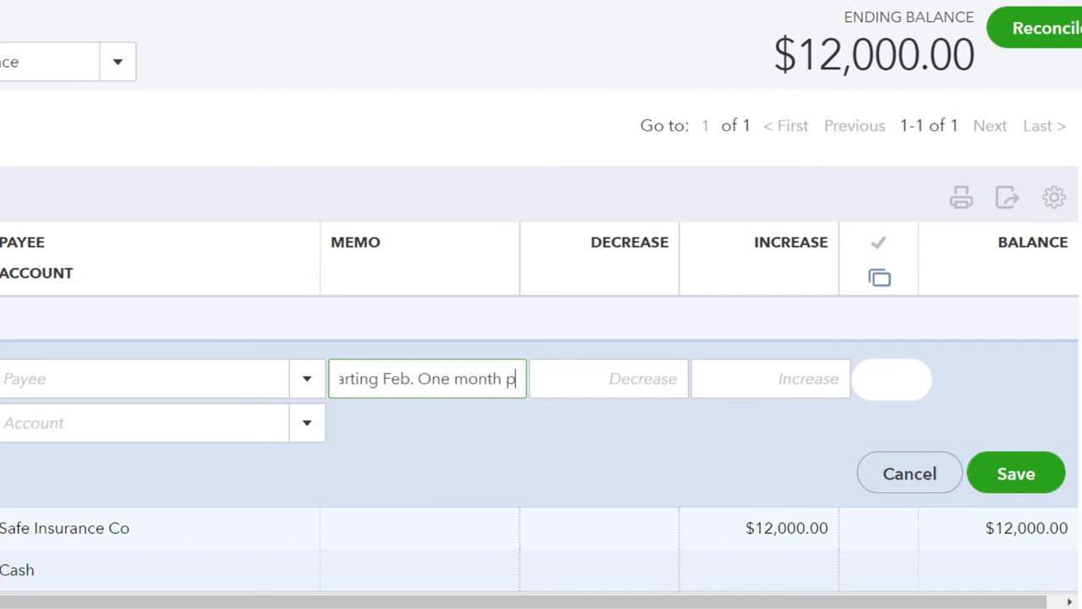
# Step: Set the journal entry's decrease to 1,000.00 and leave its increase empty
pyautogui.click(643, 379)
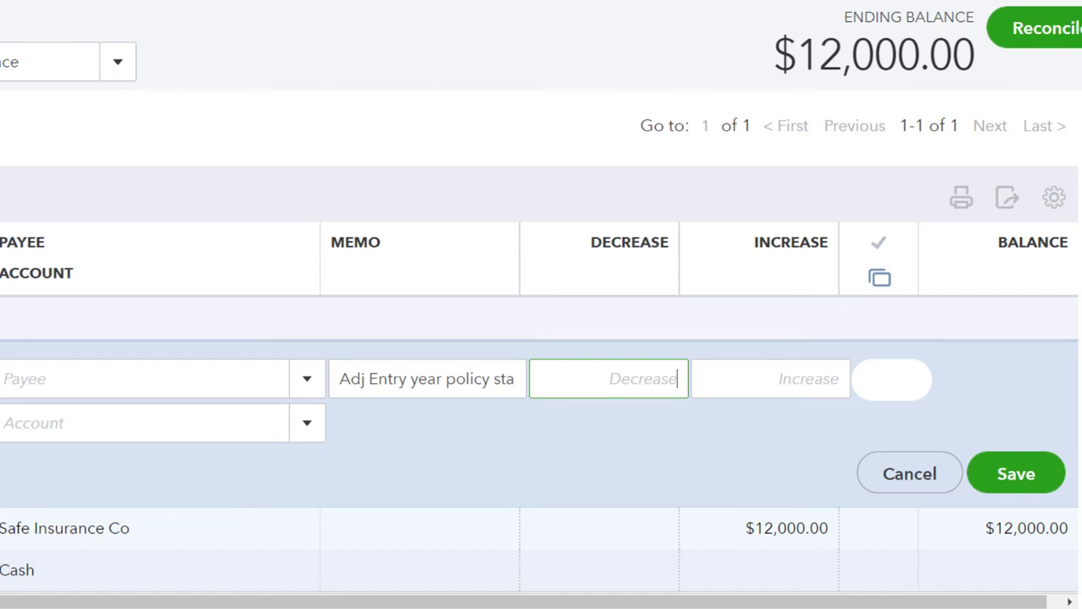
pyautogui.write('1000')
pyautogui.press('Tab')
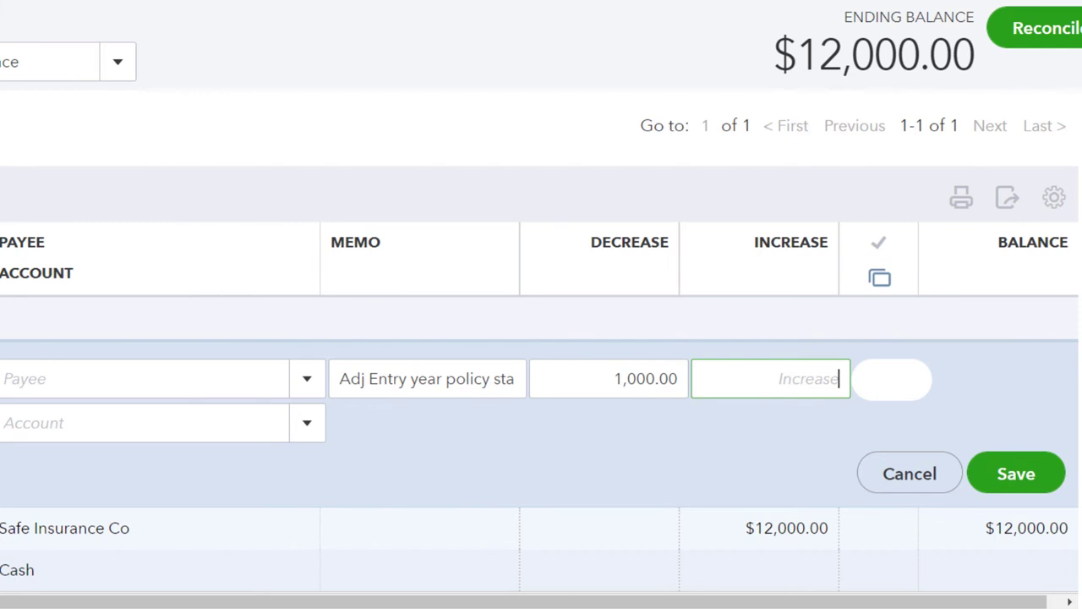
pyautogui.press('Tab')
pyautogui.press('Tab')
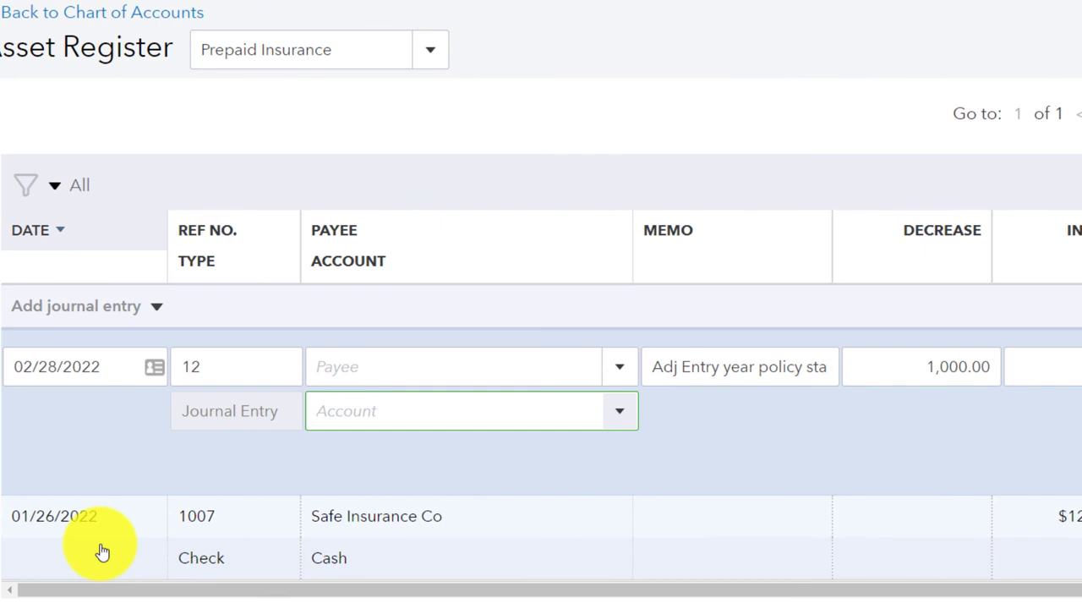
# Step: Assign the journal entry to the Insurance expense parent account and save it
pyautogui.write('Insur')
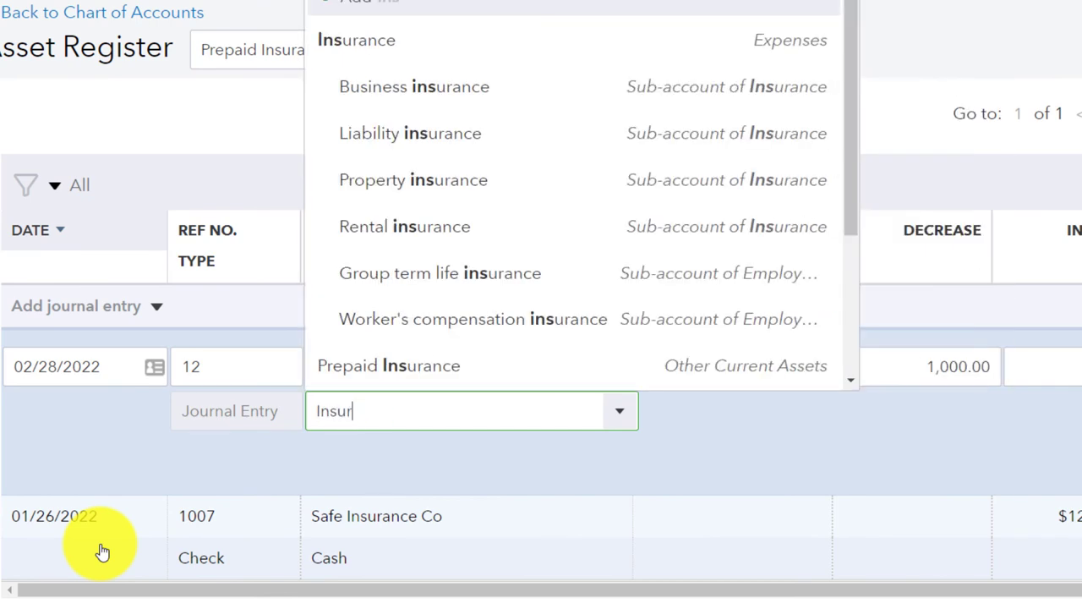
pyautogui.write('ance')
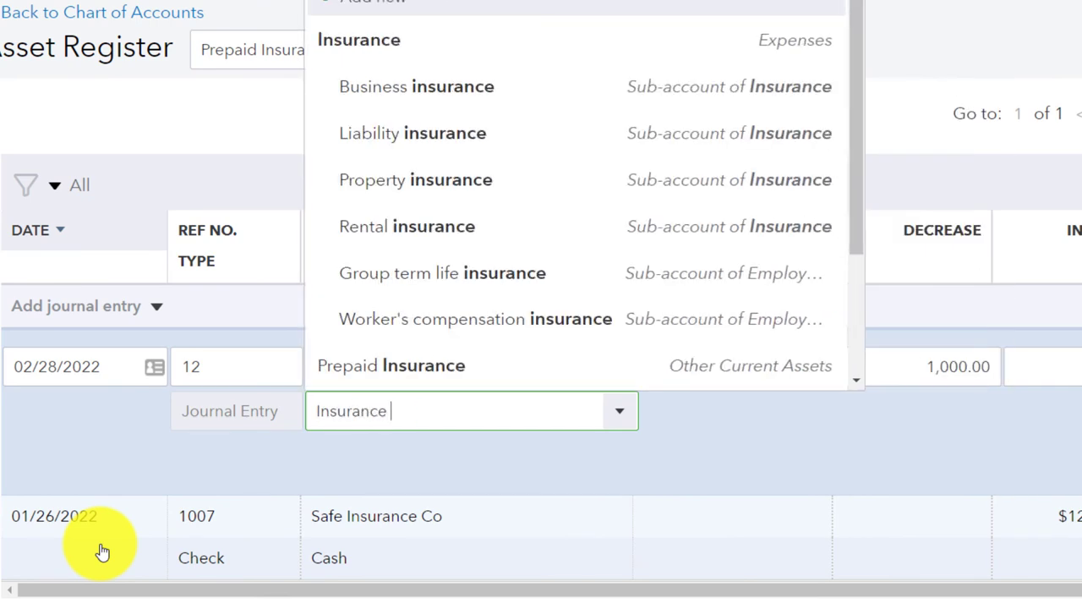
pyautogui.write(' expe')
pyautogui.press('BackSpace')
pyautogui.press('BackSpace')
pyautogui.press('BackSpace')
pyautogui.press('BackSpace')
pyautogui.press('BackSpace')
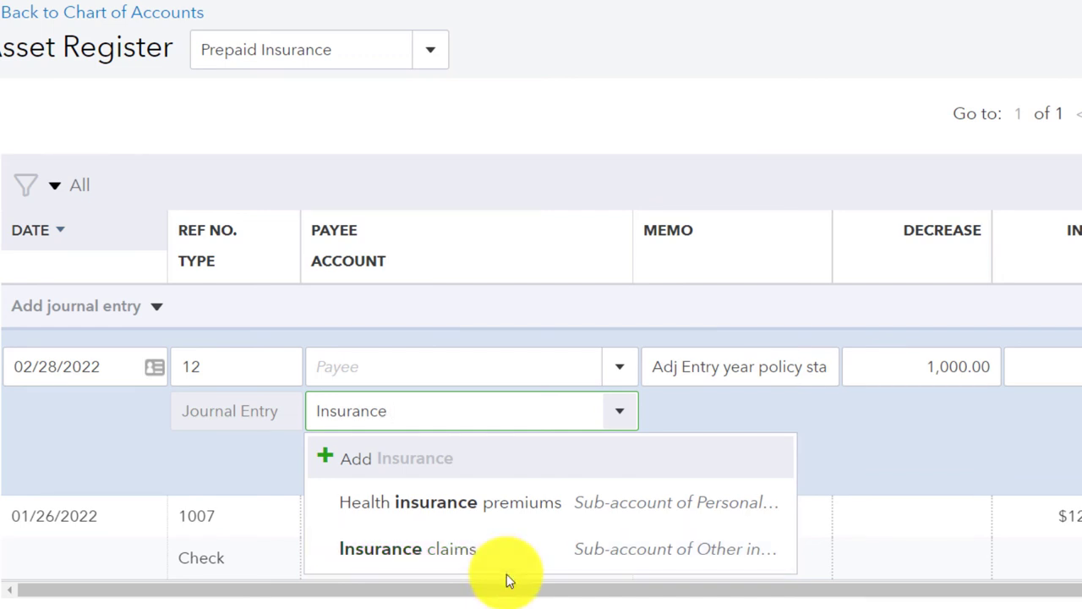
pyautogui.press('BackSpace')
pyautogui.press('BackSpace')
pyautogui.press('BackSpace')
pyautogui.press('BackSpace')
pyautogui.press('BackSpace')
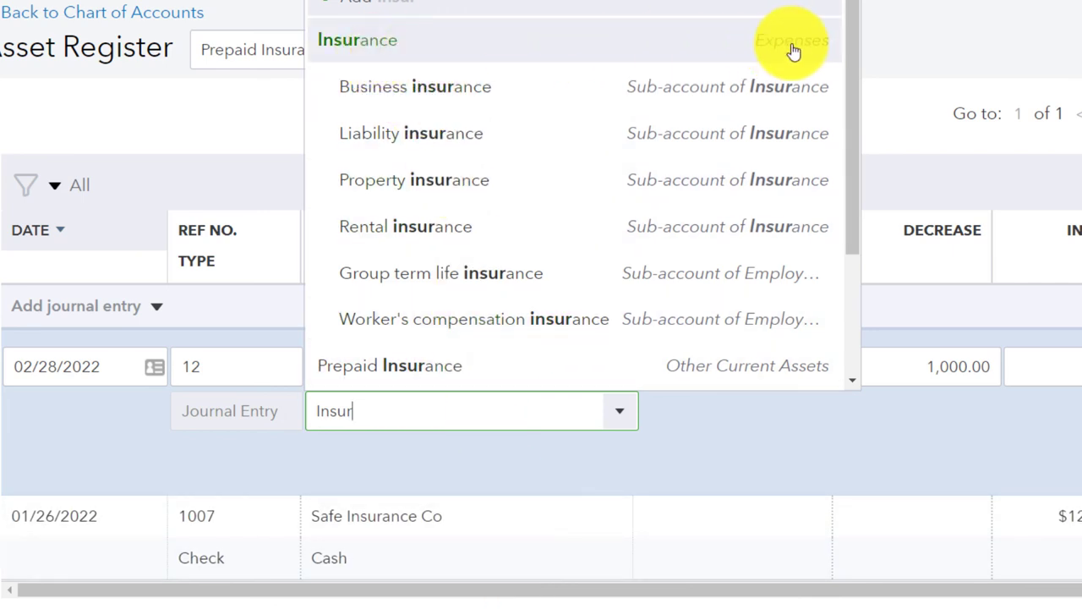
pyautogui.click(372, 51)
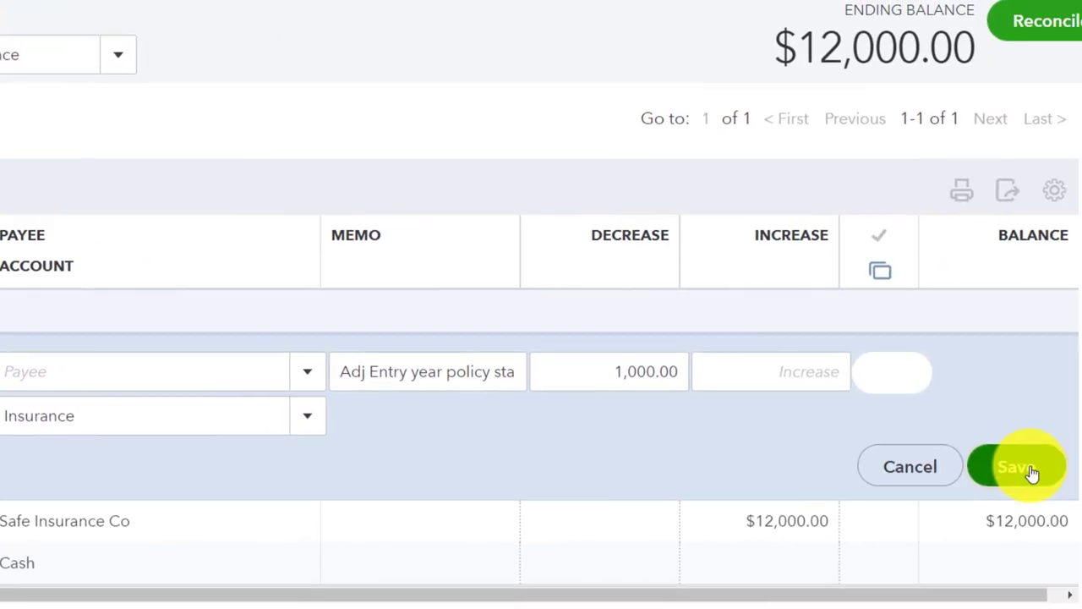
pyautogui.click(962, 471)
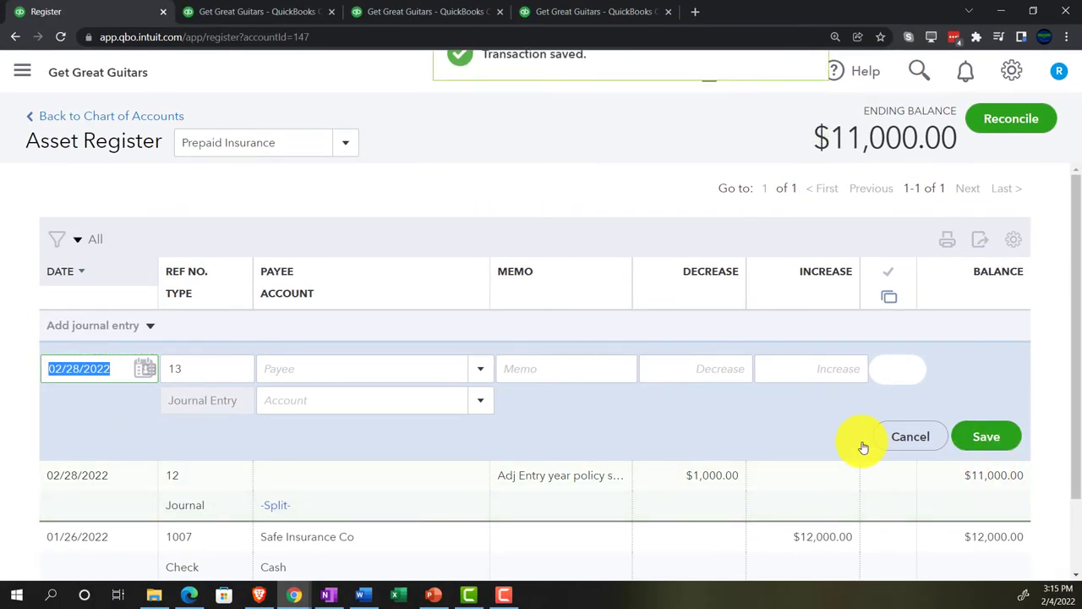
# Step: Rerun the Balance Sheet report for 01/01/2022 to 02/28/2022
pyautogui.click(259, 8)
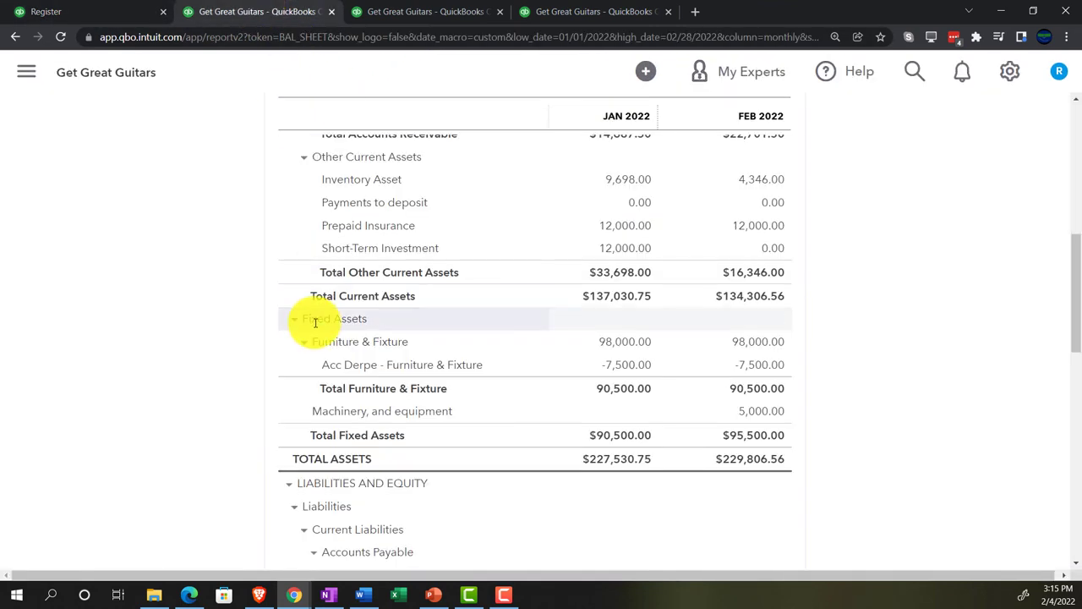
pyautogui.scroll(1, 314, 322)
pyautogui.scroll(6, 314, 322)
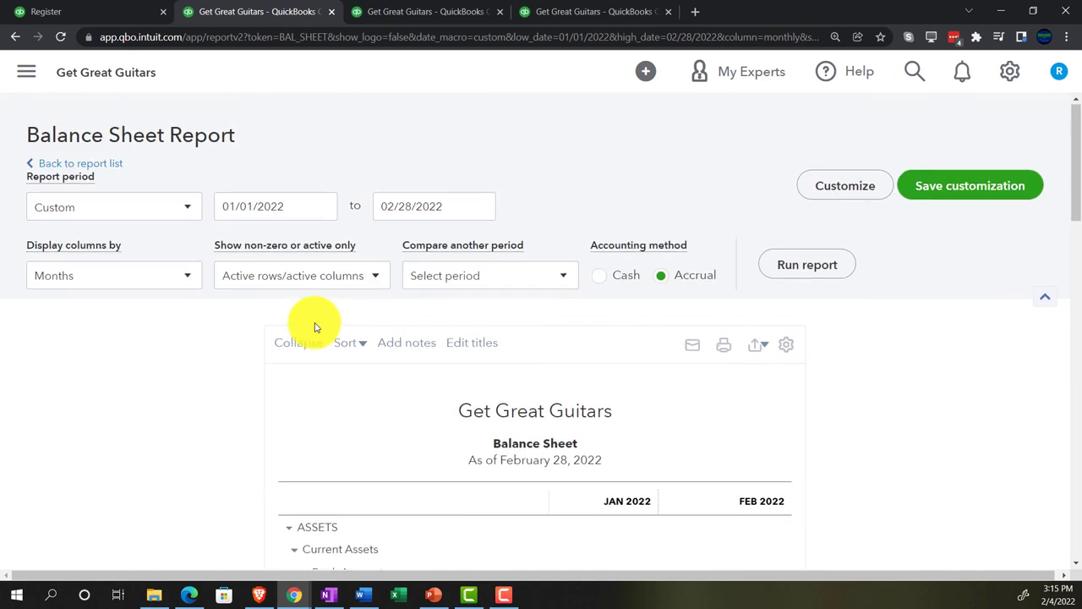
pyautogui.click(794, 267)
pyautogui.scroll(-3, 781, 243)
# Step: Open Calculator in its compact always-on-top view and place it beside the other current assets on the Balance Sheet
pyautogui.press('XF86Calculator')
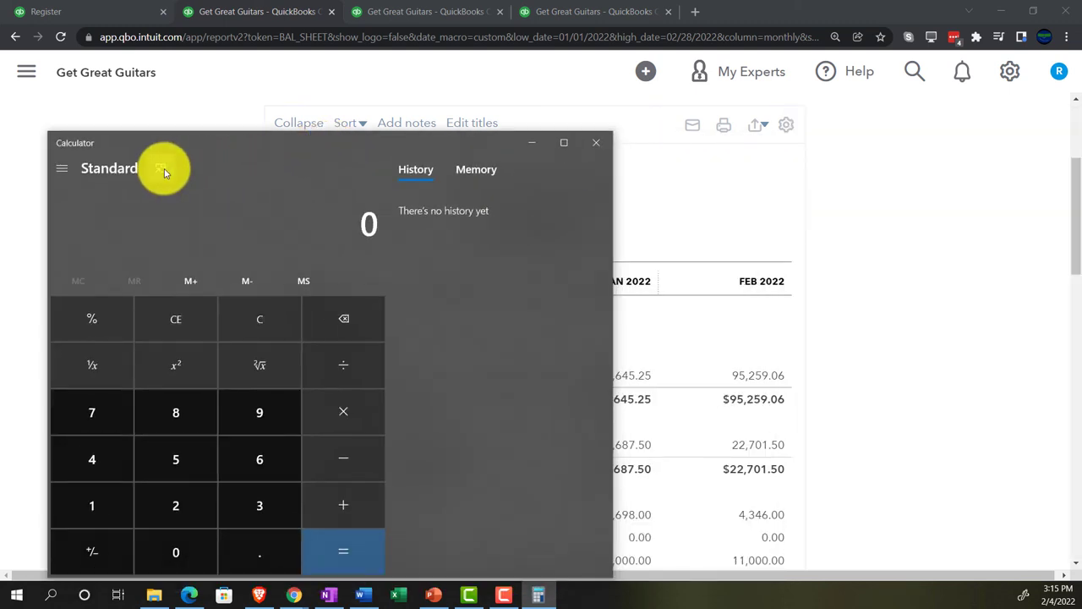
pyautogui.click(160, 169)
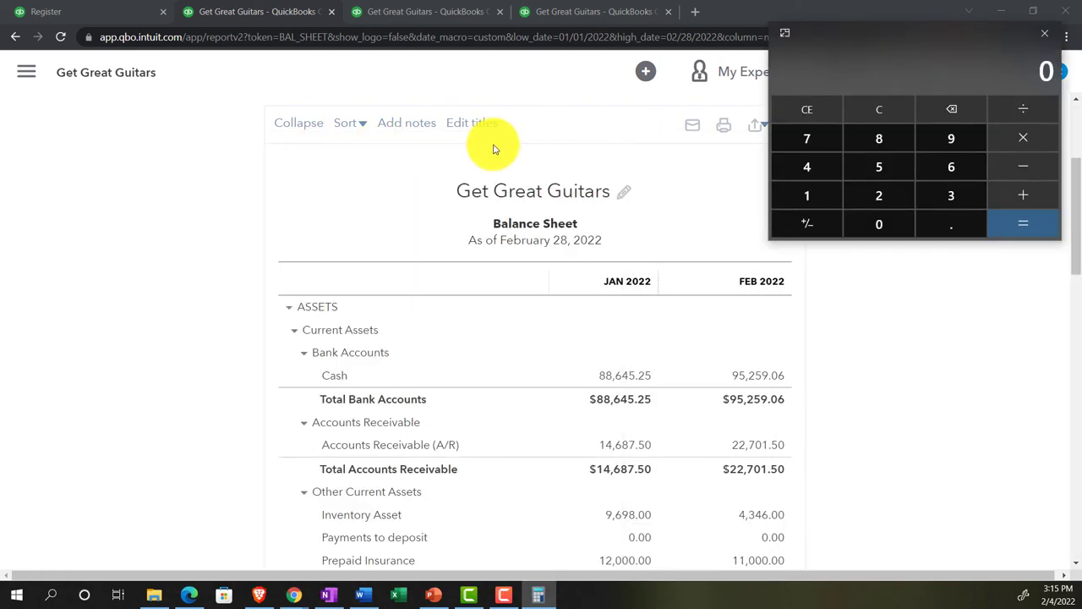
pyautogui.scroll(-2, 466, 291)
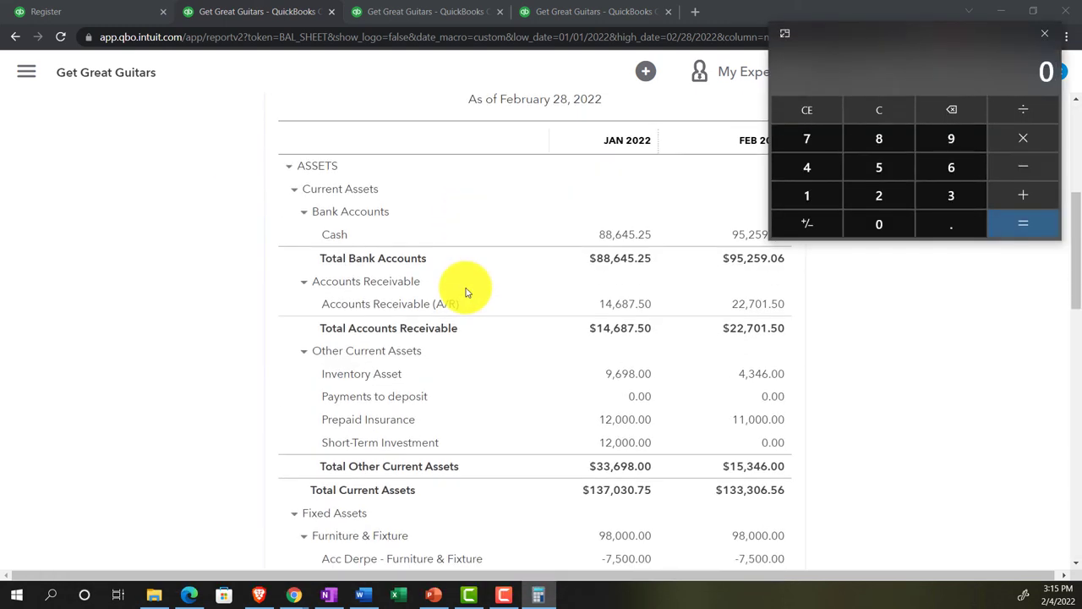
pyautogui.scroll(-2, 466, 292)
pyautogui.moveTo(892, 35); pyautogui.dragTo(126, 145)
pyautogui.hotkey('ctrl', '+')
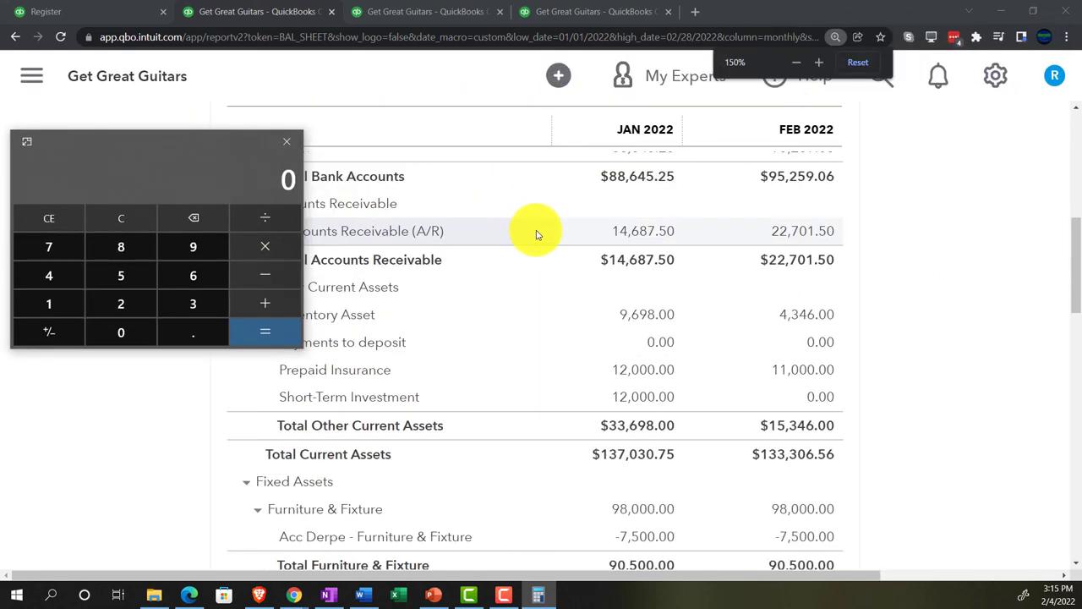
pyautogui.hotkey('ctrl', '+')
pyautogui.moveTo(208, 151); pyautogui.dragTo(174, 345)
pyautogui.scroll(-1, 597, 355)
pyautogui.scroll(-1, 597, 355)
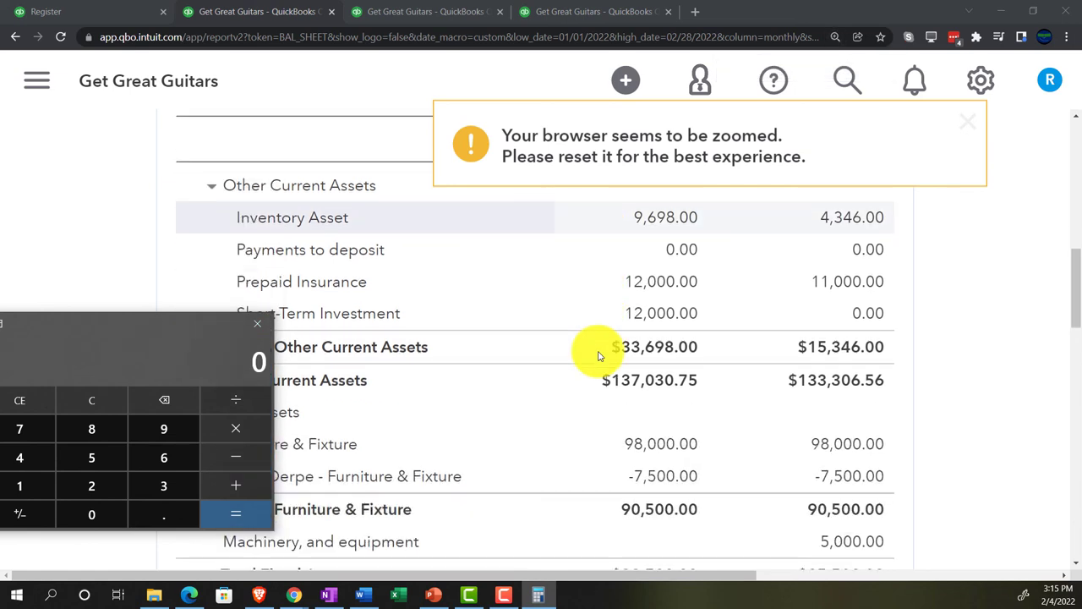
pyautogui.moveTo(225, 333); pyautogui.dragTo(231, 342)
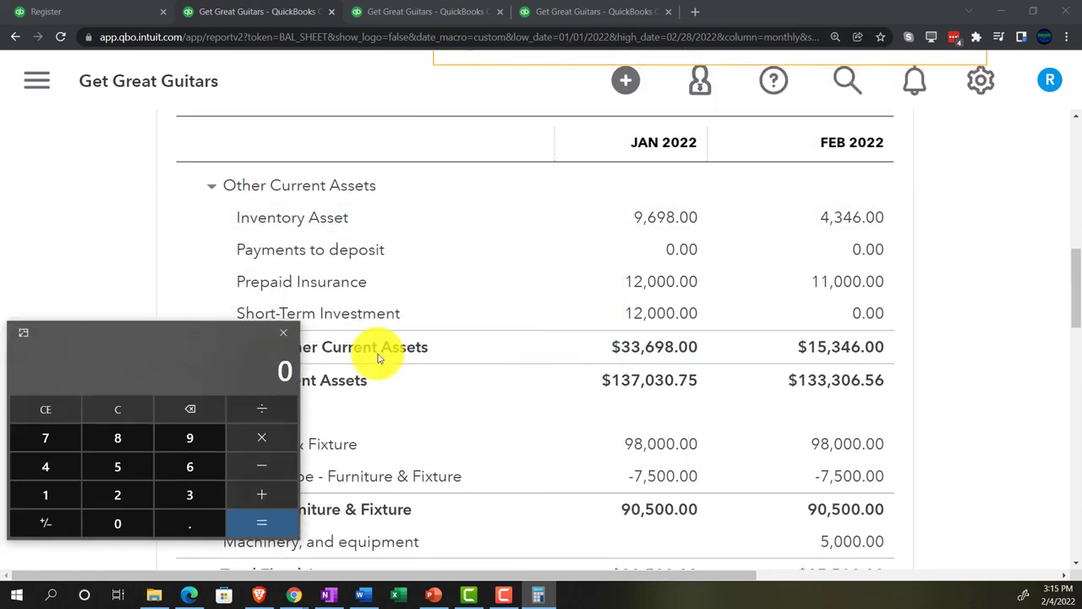
pyautogui.moveTo(378, 358); pyautogui.dragTo(938, 316)
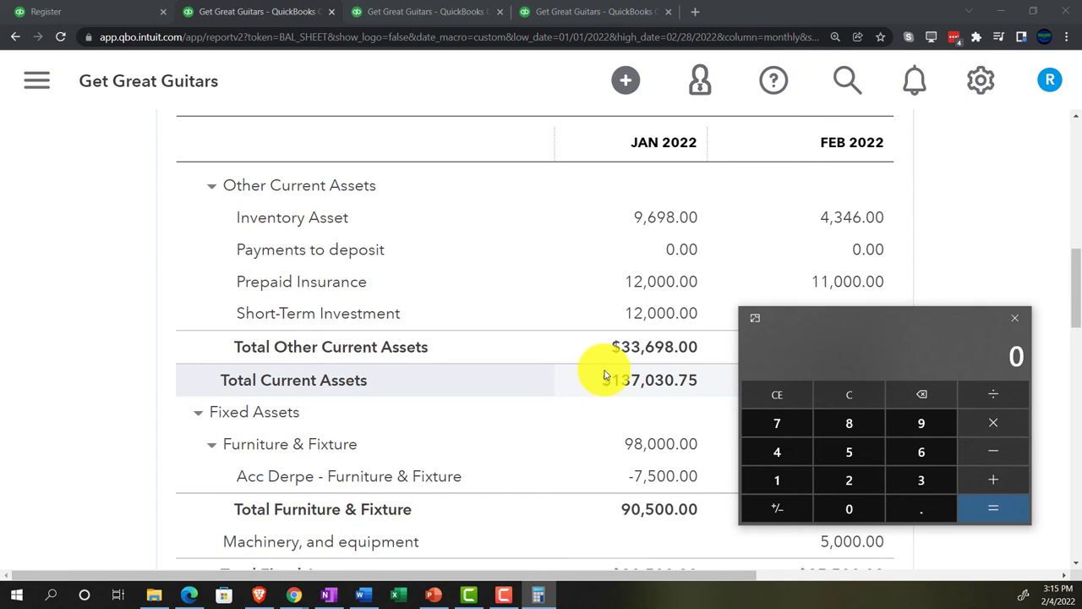
# Step: Calculate 1000 times 11 to check the remaining prepaid insurance, and close Calculator
pyautogui.write('1000')
pyautogui.press('*')
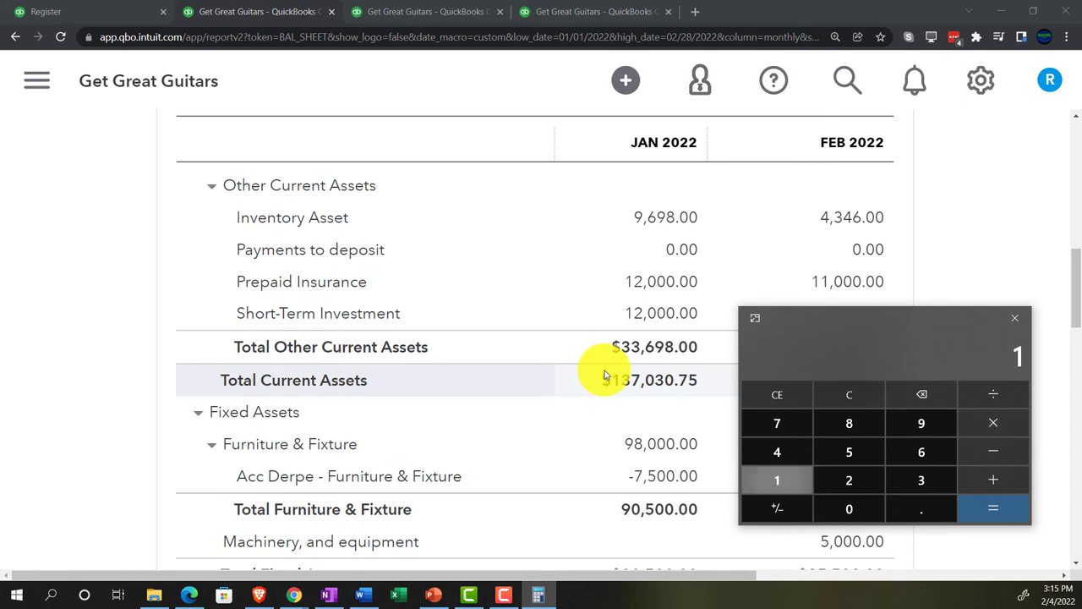
pyautogui.write('11')
pyautogui.press('Return')
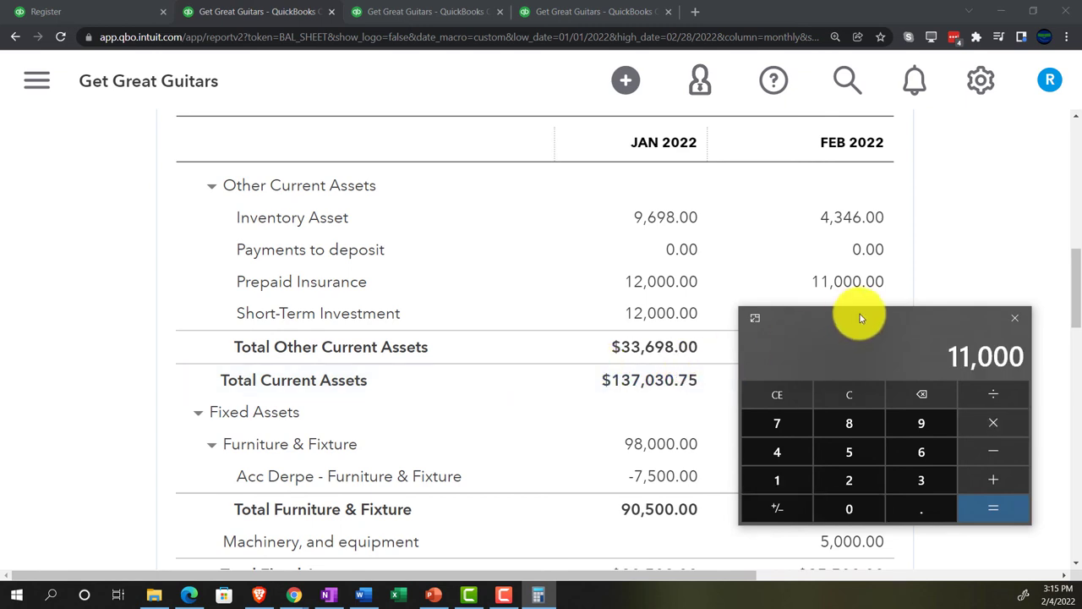
pyautogui.click(1015, 317)
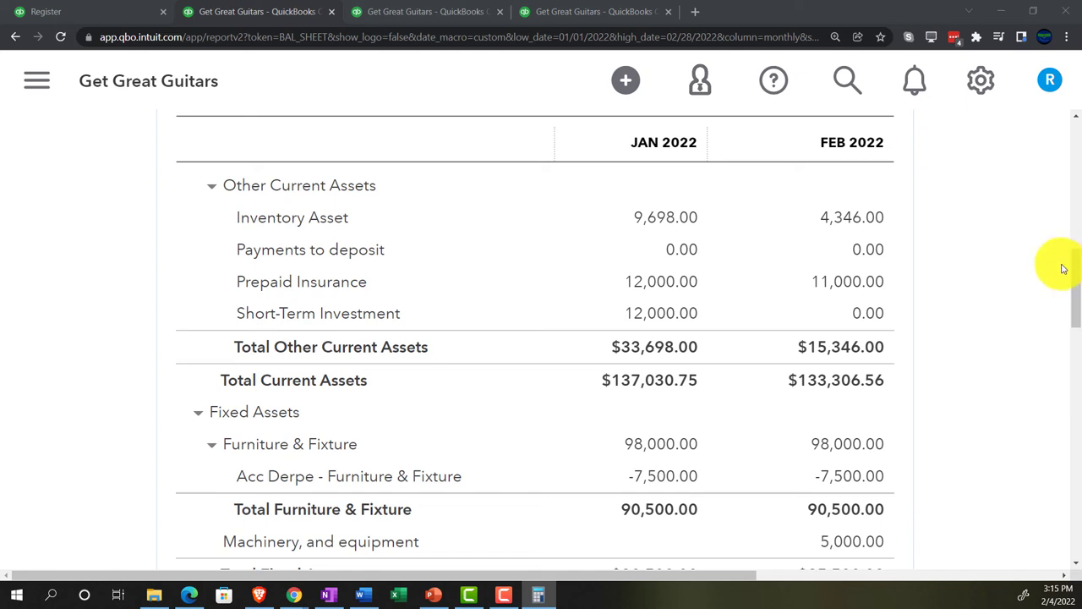
# Step: Drill into the February 2022 Prepaid Insurance balance and open its 02/28/2022 adjusting journal entry
pyautogui.click(847, 283)
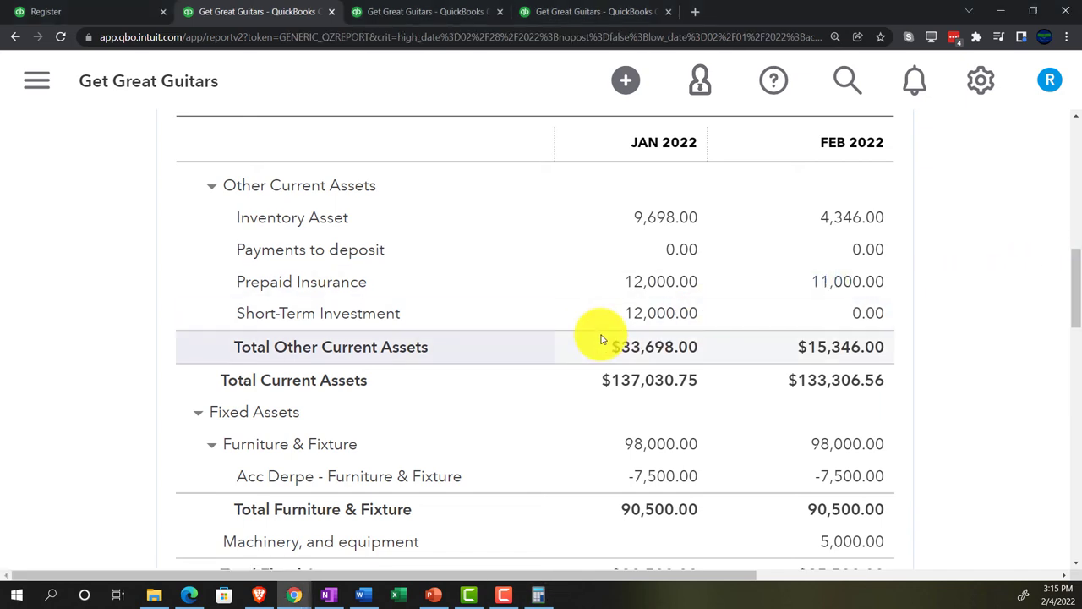
pyautogui.hotkey('ctrl', '-')
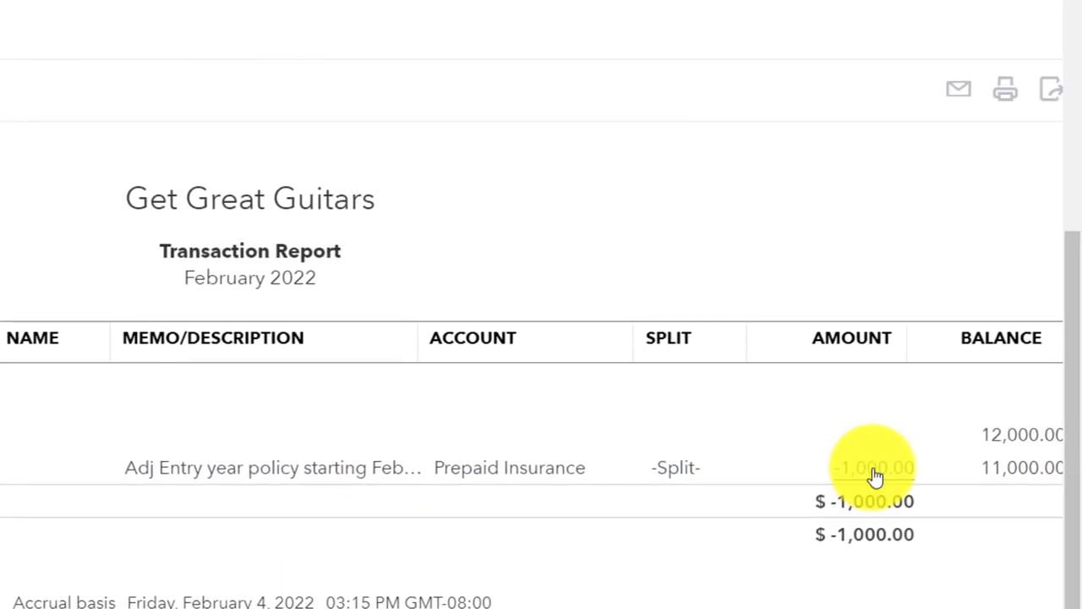
pyautogui.click(875, 476)
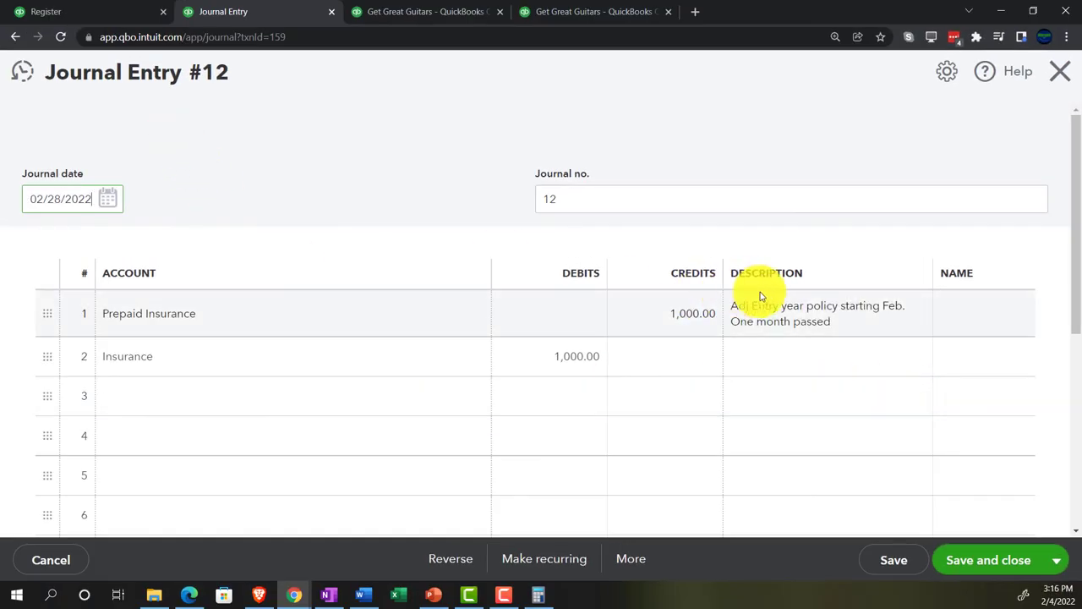
# Step: Copy the Prepaid Insurance line's description to the Insurance line, and save and close the journal entry
pyautogui.click(710, 339)
pyautogui.hotkey('ctrl', 'c')
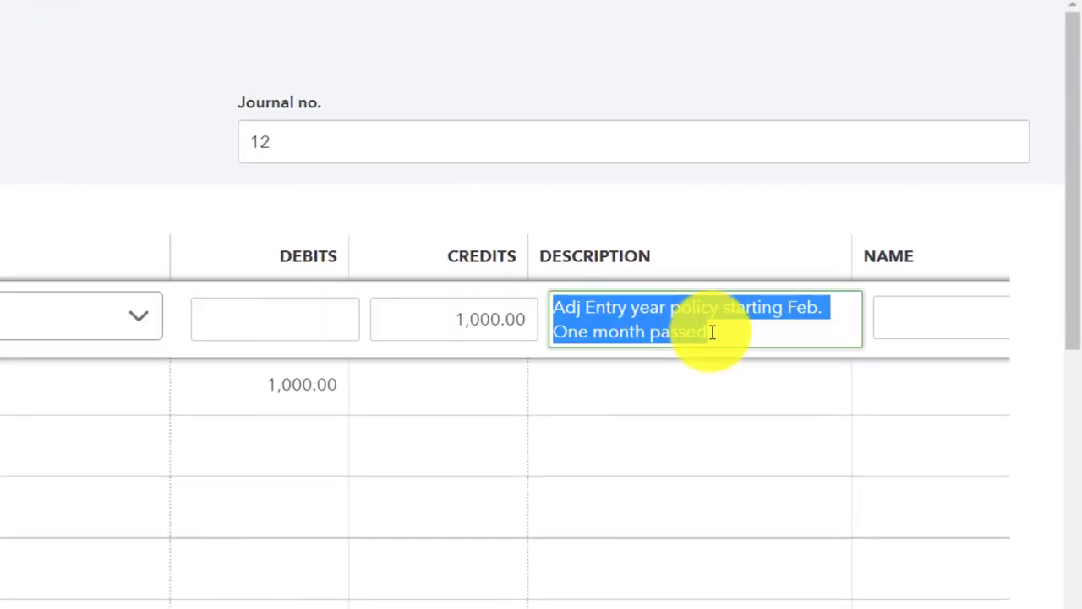
pyautogui.click(611, 394)
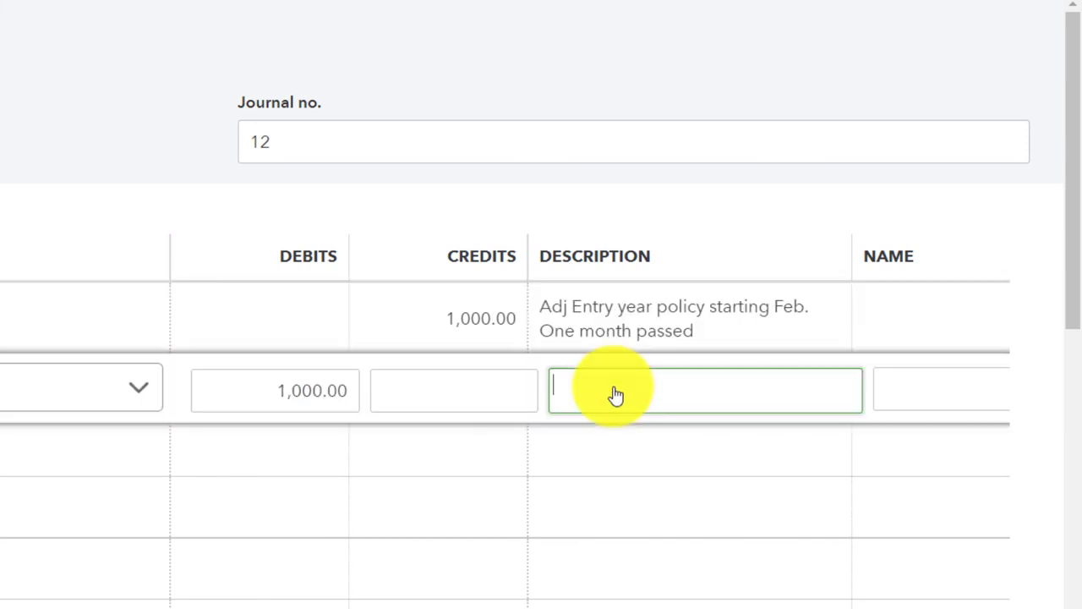
pyautogui.hotkey('ctrl', 'v')
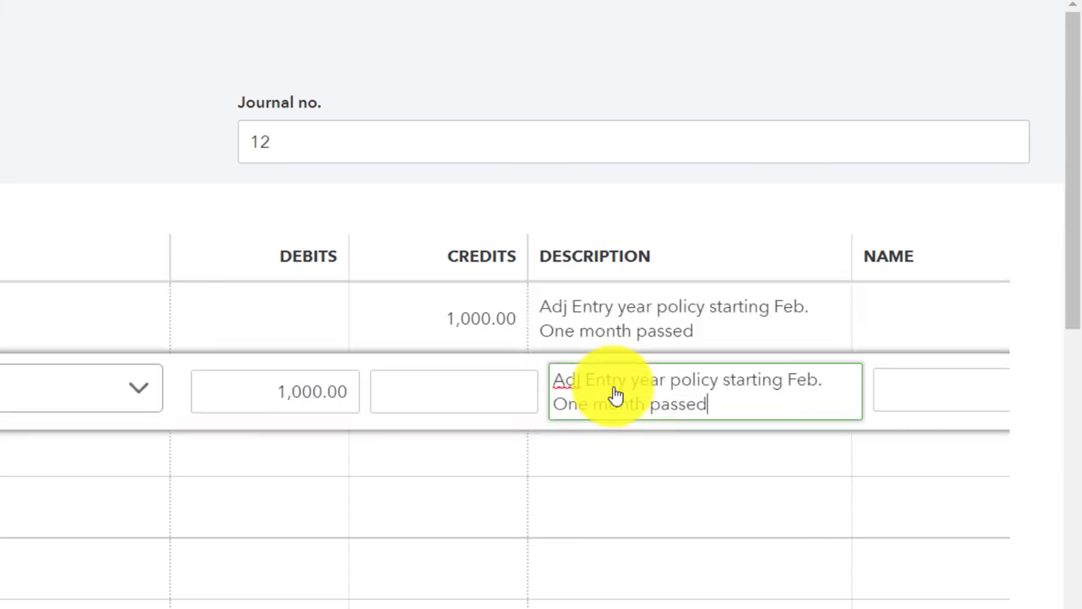
pyautogui.press('Tab')
pyautogui.scroll(-2, 804, 536)
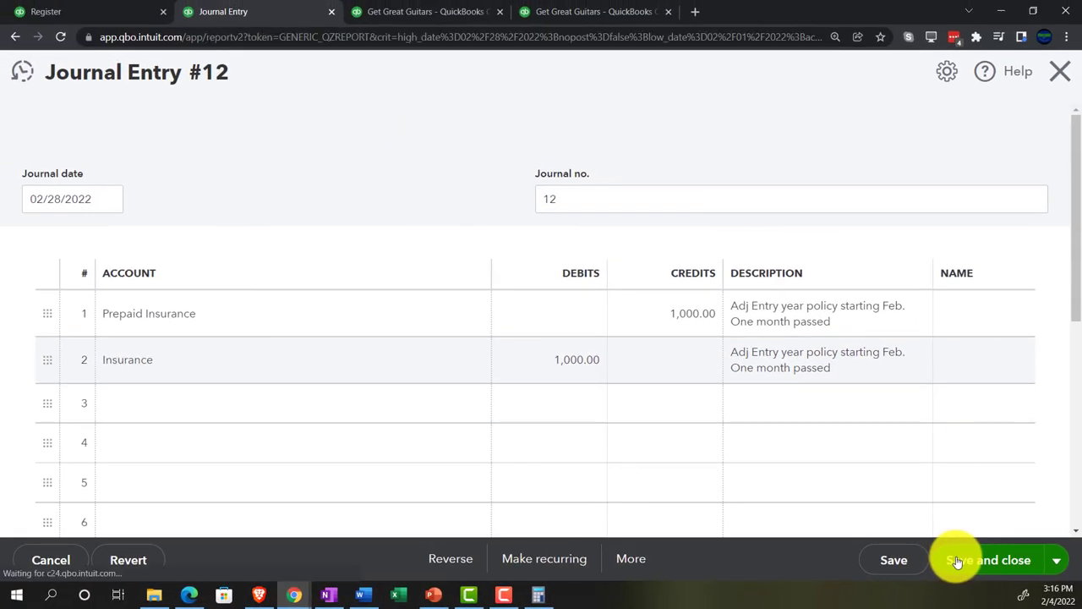
pyautogui.click(890, 537)
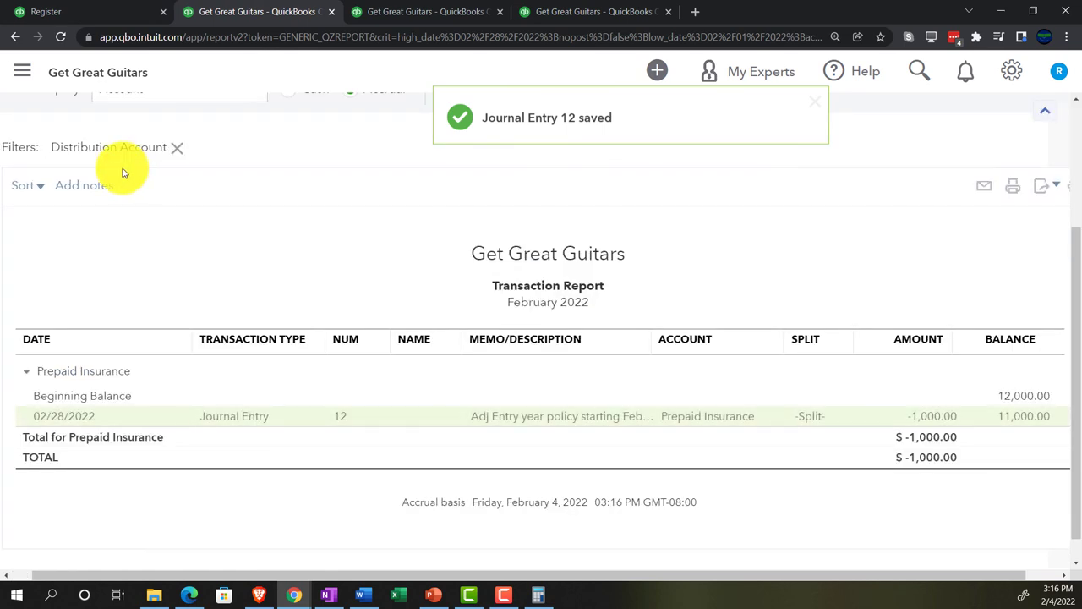
# Step: Return to the Balance Sheet, and rerun the Profit and Loss report for 01/01/2022 to 02/28/2022
pyautogui.click(123, 165)
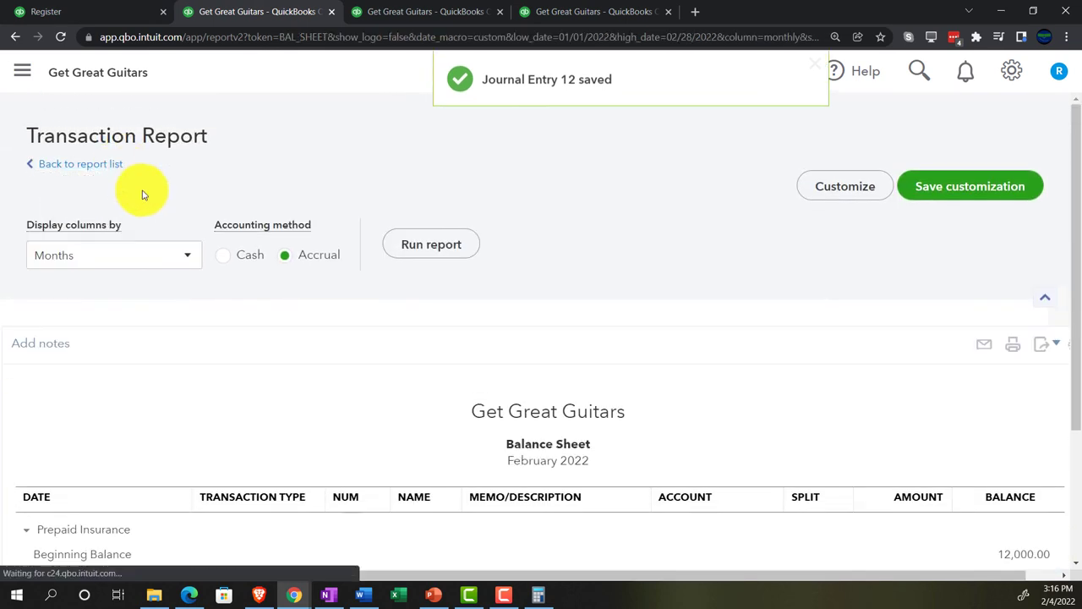
pyautogui.scroll(-6, 279, 135)
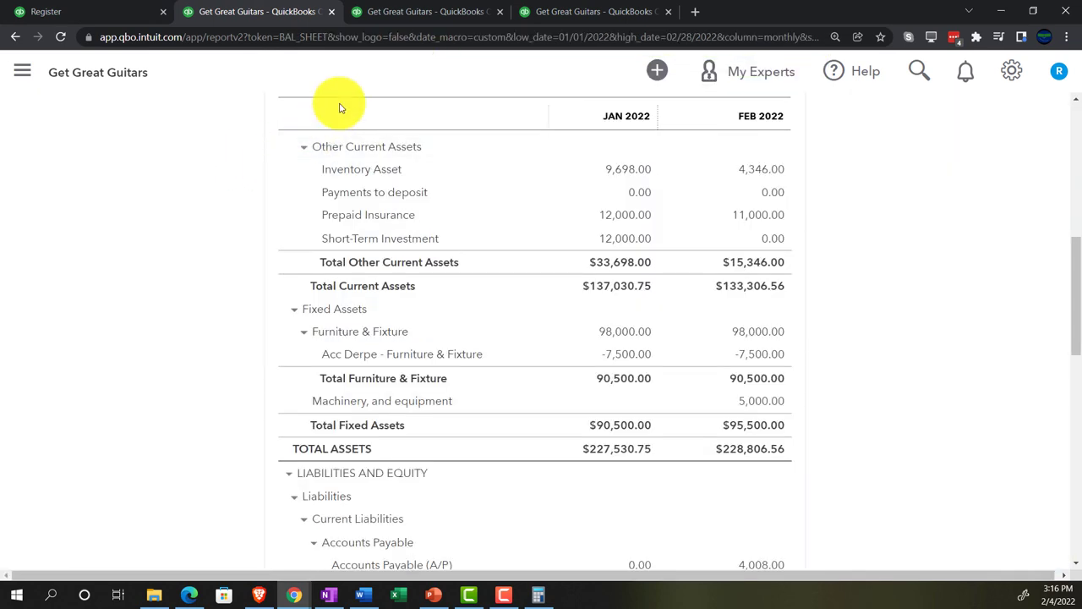
pyautogui.click(398, 13)
pyautogui.scroll(10, 181, 380)
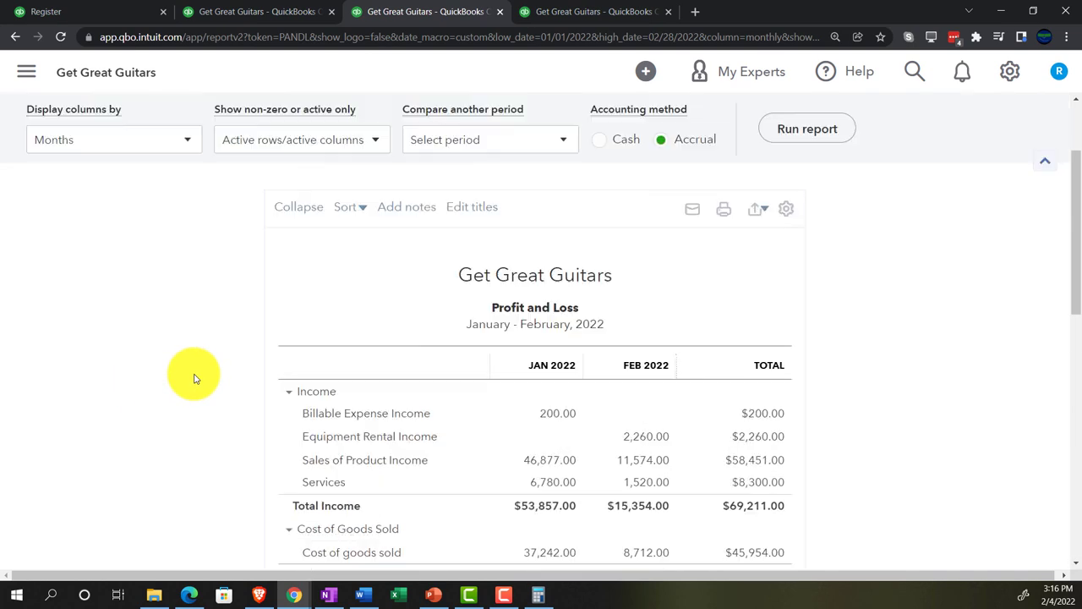
pyautogui.scroll(3, 193, 378)
pyautogui.click(780, 263)
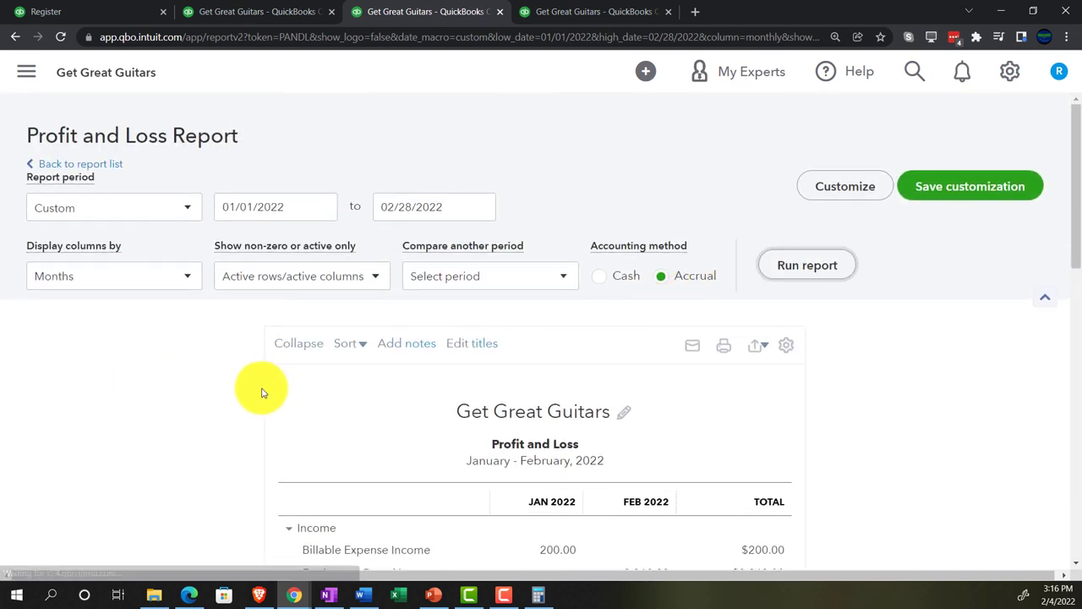
pyautogui.scroll(-3, 206, 400)
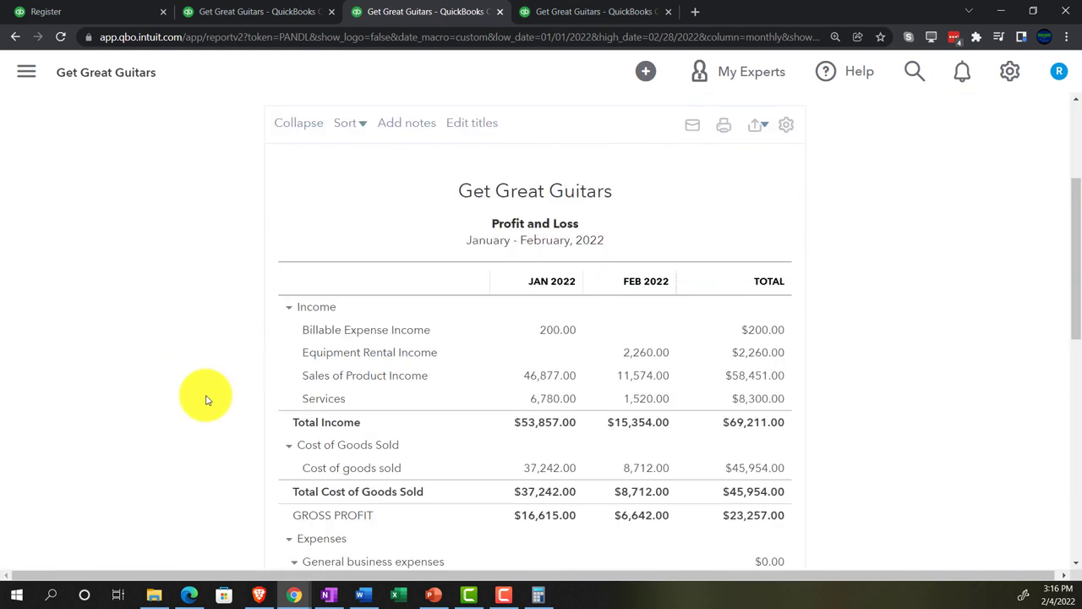
pyautogui.hotkey('ctrl', '+')
pyautogui.hotkey('ctrl', '+')
pyautogui.hotkey('ctrl', '+')
pyautogui.hotkey('ctrl', '+')
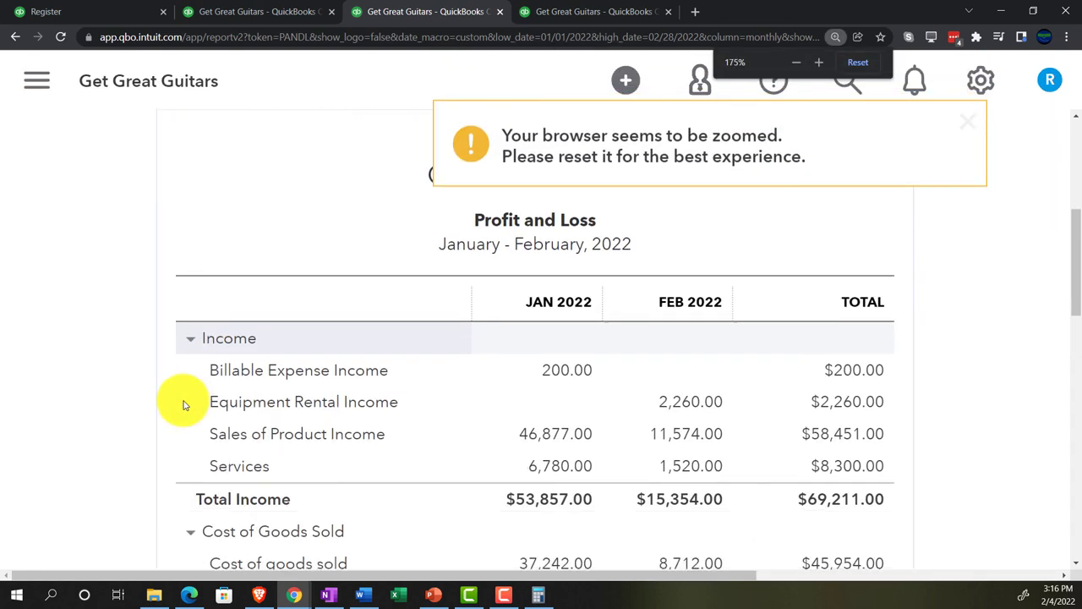
# Step: Examine the Profit and Loss by month, from income down to net income, checking the Insurance expense for February 2022
pyautogui.scroll(-1, 181, 398)
pyautogui.scroll(-3, 138, 437)
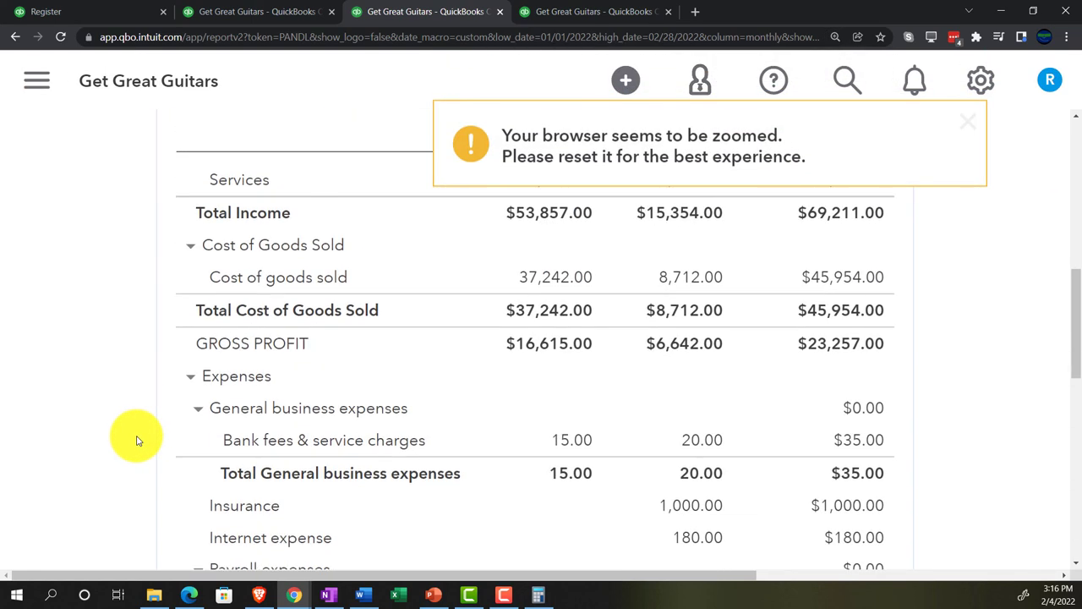
pyautogui.scroll(-1, 138, 438)
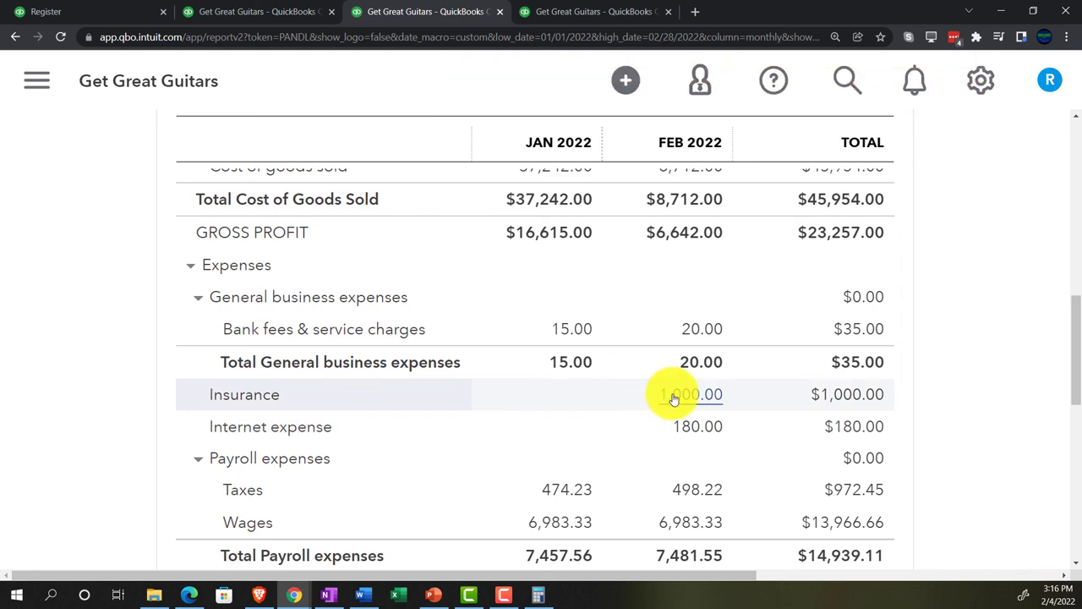
pyautogui.scroll(-1, 668, 396)
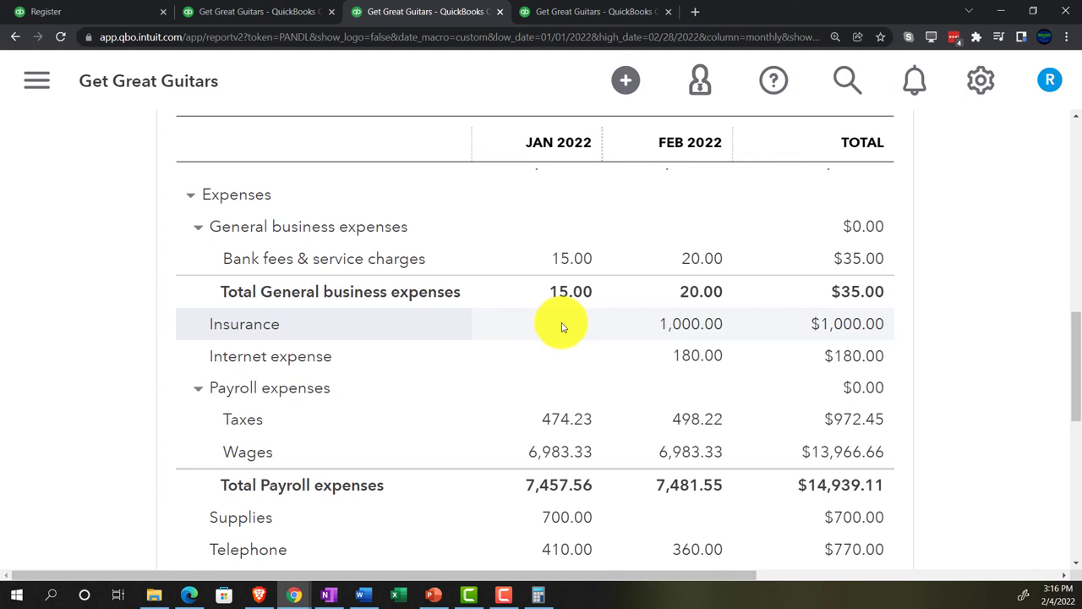
pyautogui.scroll(-2, 688, 345)
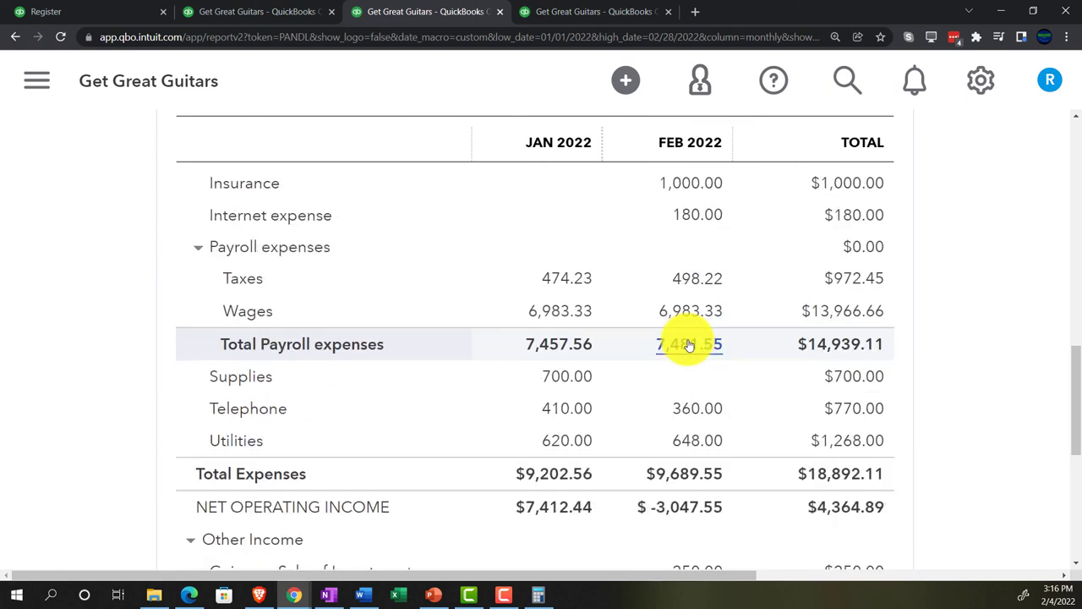
pyautogui.scroll(-5, 688, 345)
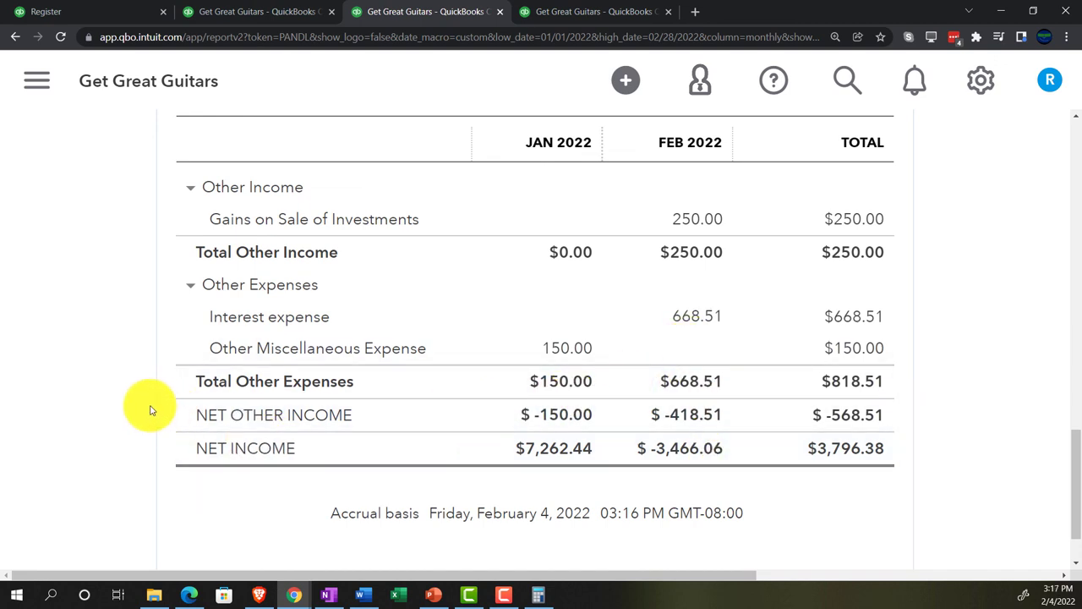
pyautogui.scroll(2, 151, 411)
pyautogui.scroll(15, 151, 412)
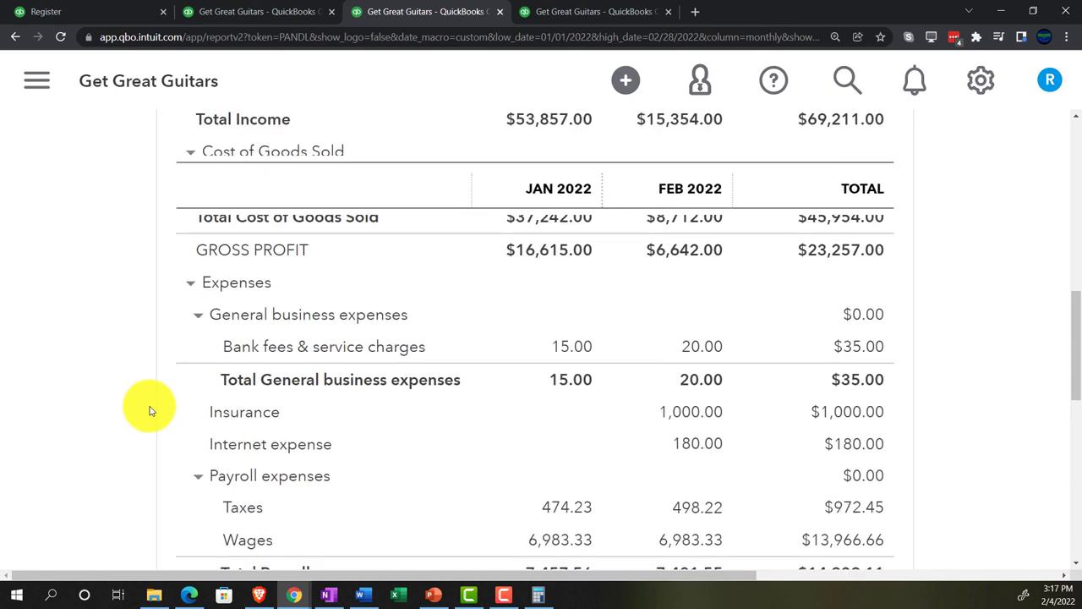
pyautogui.scroll(1, 150, 412)
pyautogui.scroll(-1, 150, 411)
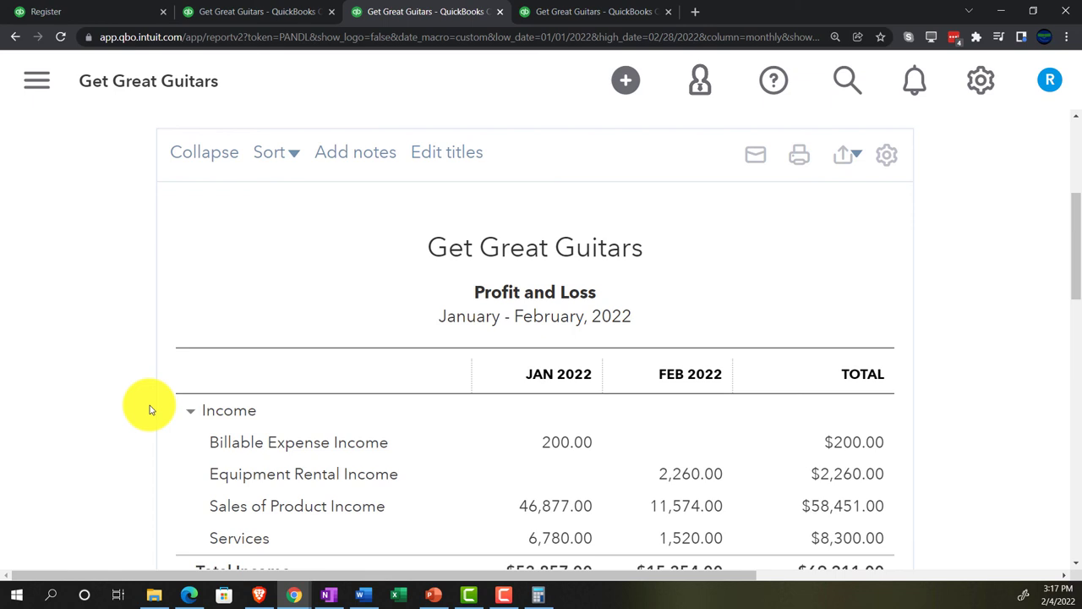
# Step: Recheck Prepaid Insurance on the Balance Sheet, and rerun the Trial Balance report for 01/01/2022 to 02/28/2022
pyautogui.click(259, 11)
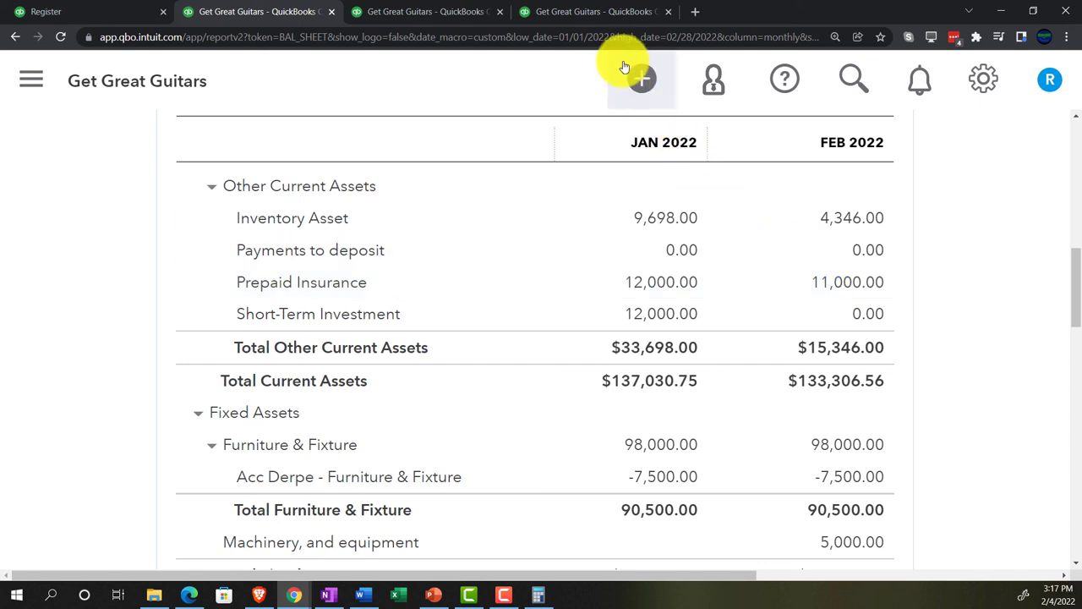
pyautogui.click(594, 14)
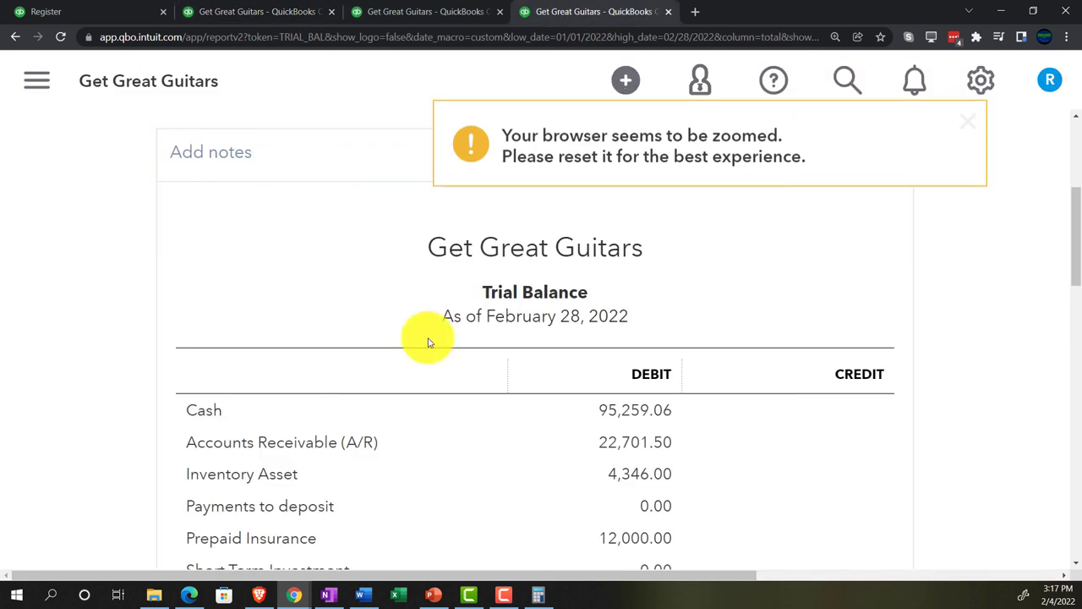
pyautogui.scroll(3, 238, 407)
pyautogui.scroll(1, 238, 407)
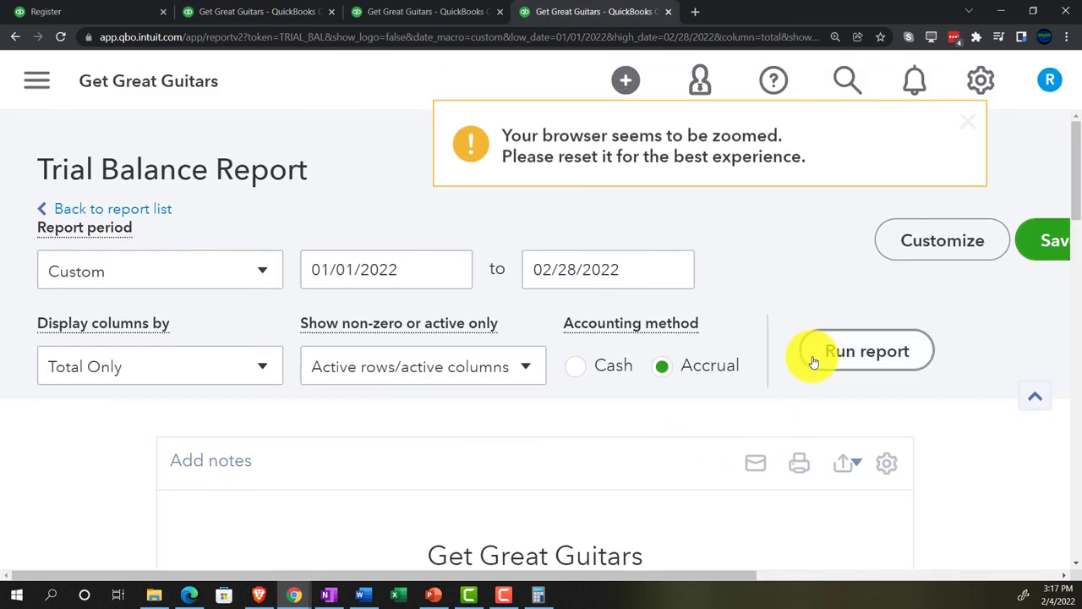
pyautogui.scroll(-4, 254, 482)
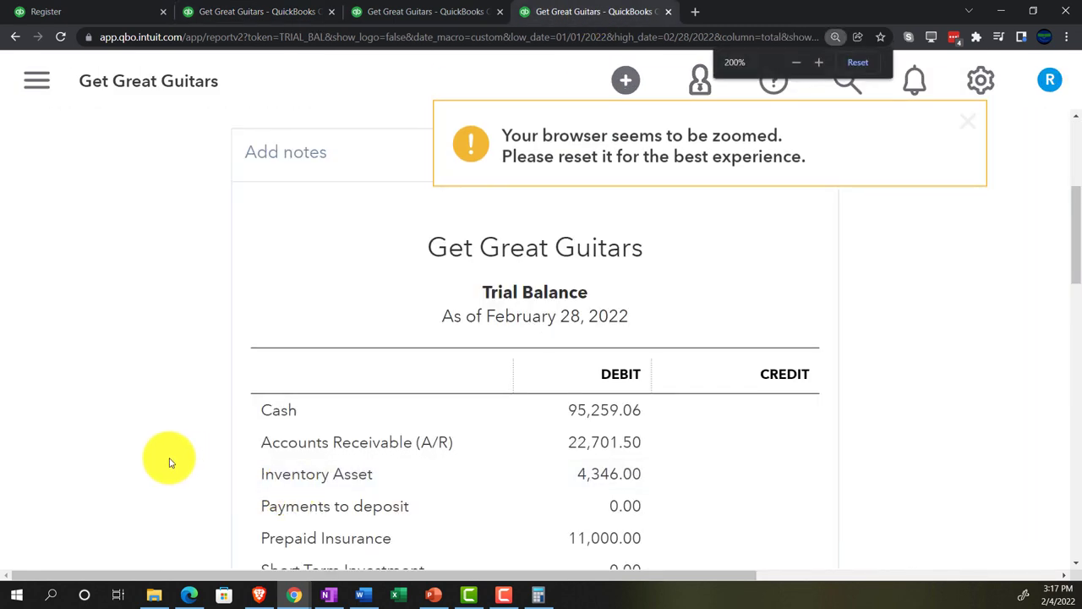
pyautogui.hotkey('ctrl', '-')
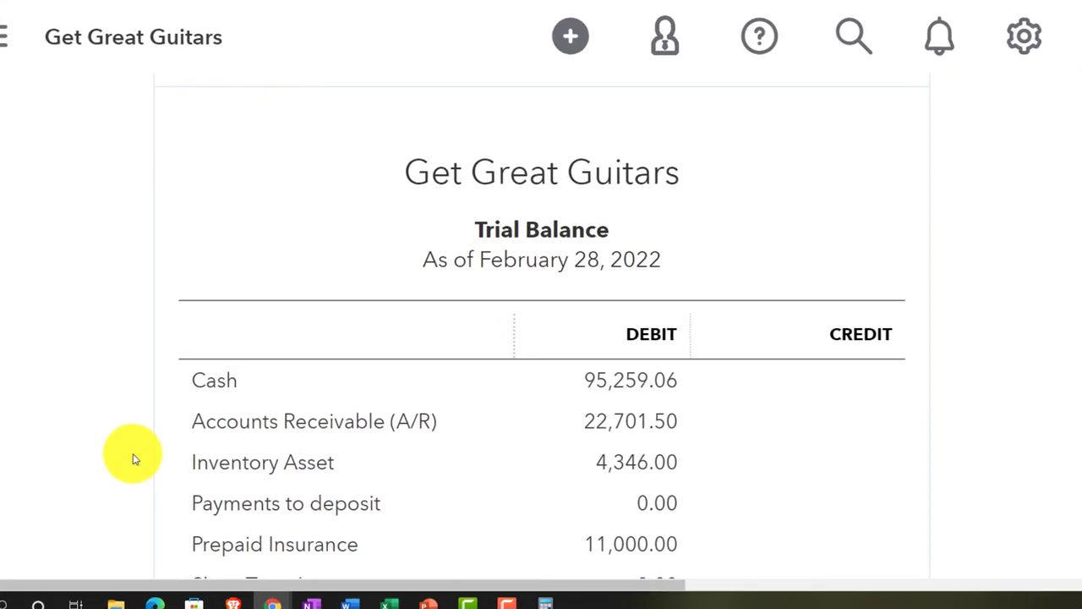
# Step: Examine the Trial Balance as of February 28, 2022, from the asset accounts through the expenses to the debit and credit totals
pyautogui.scroll(-1, 133, 454)
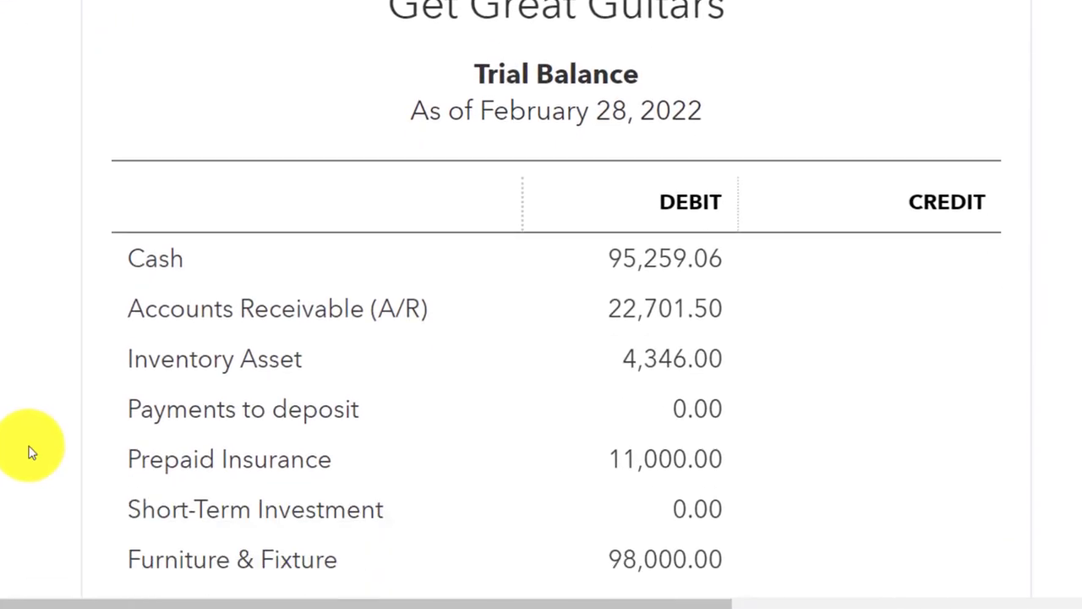
pyautogui.scroll(-1, 28, 452)
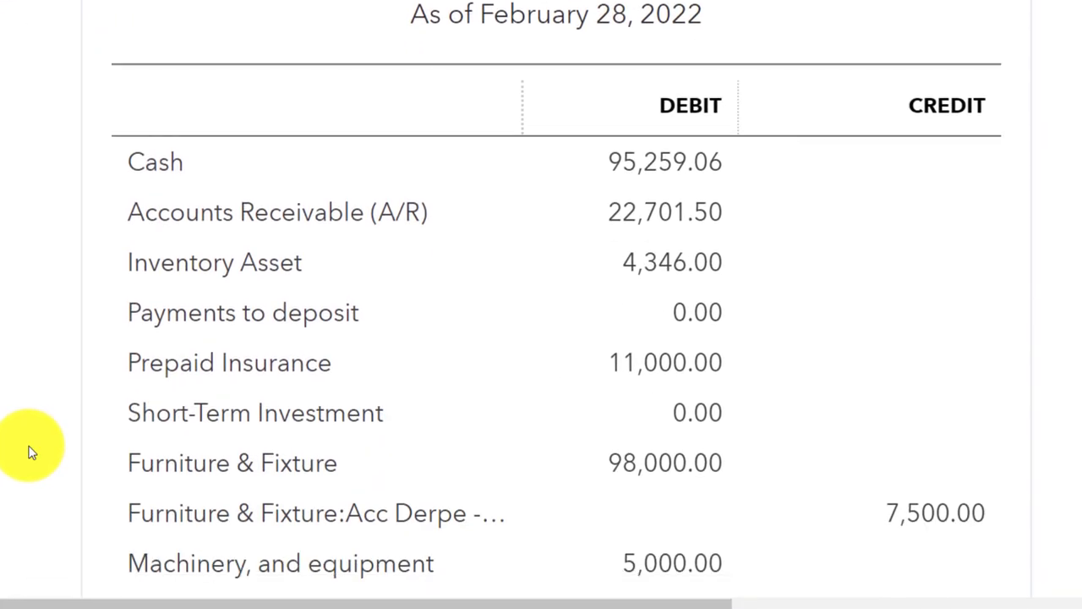
pyautogui.scroll(-2, 28, 453)
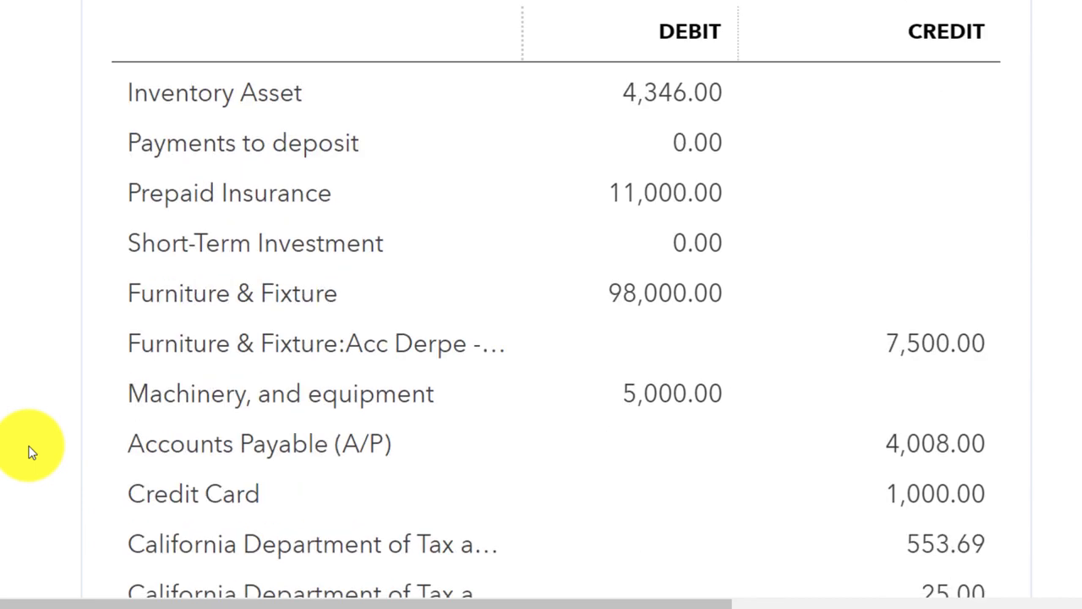
pyautogui.scroll(-1, 28, 453)
pyautogui.scroll(-1, 28, 452)
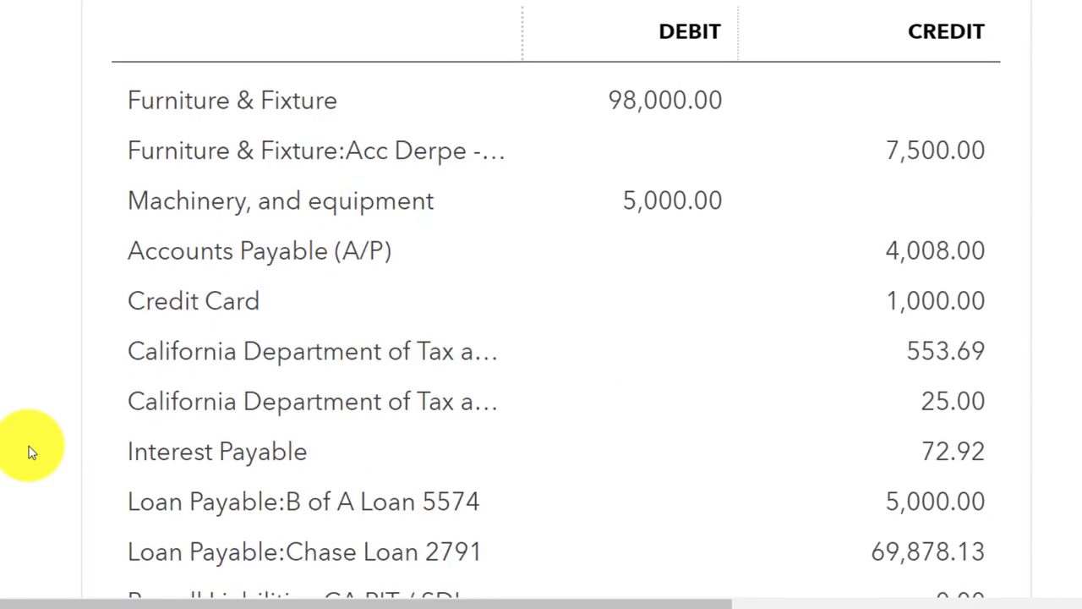
pyautogui.scroll(-3, 28, 453)
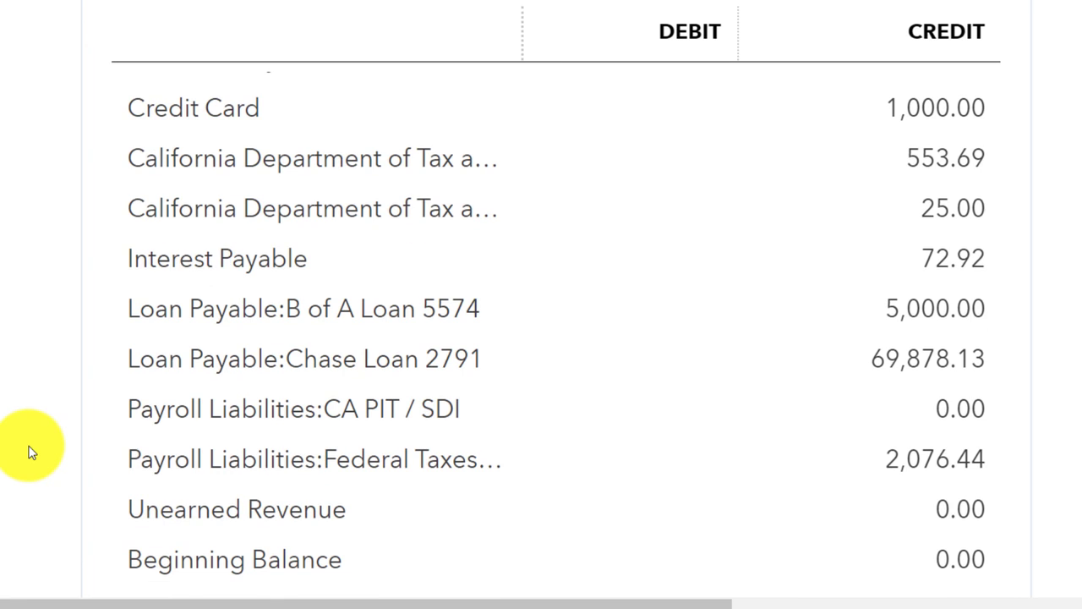
pyautogui.scroll(-4, 27, 452)
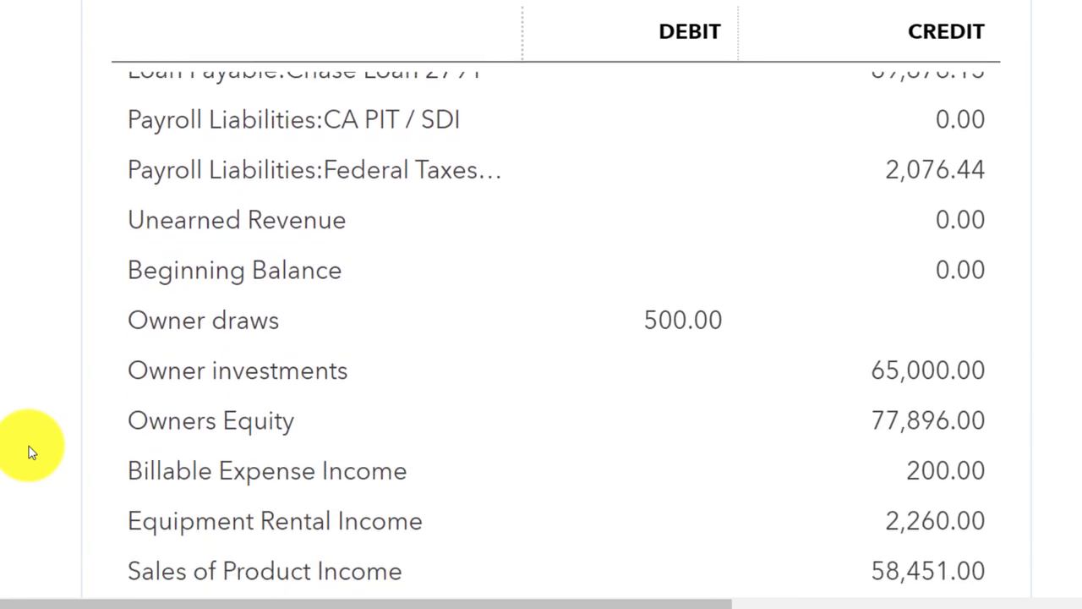
pyautogui.scroll(-3, 28, 453)
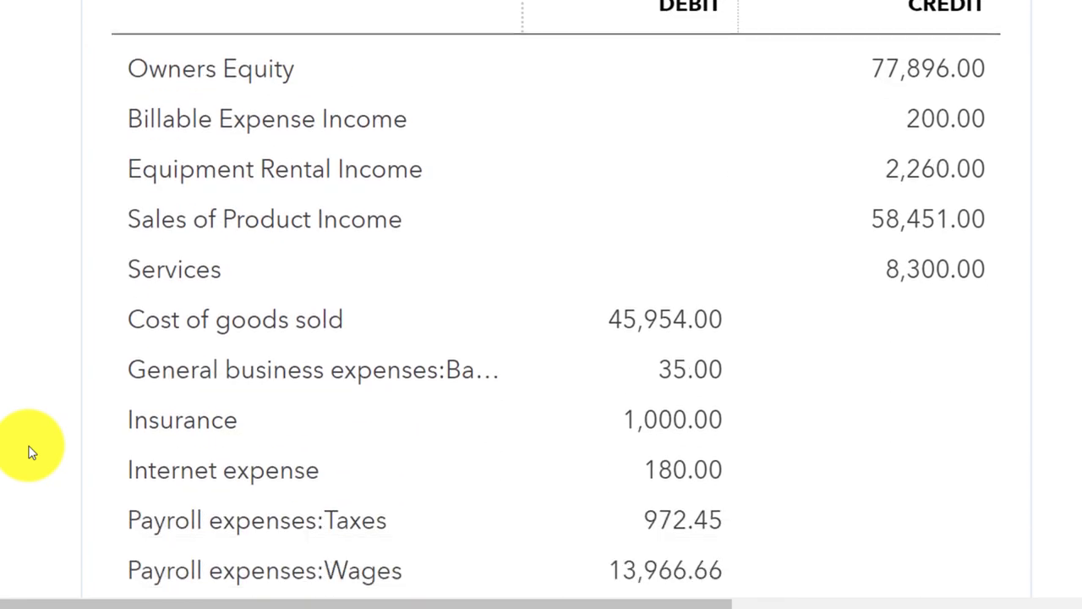
pyautogui.scroll(-3, 28, 452)
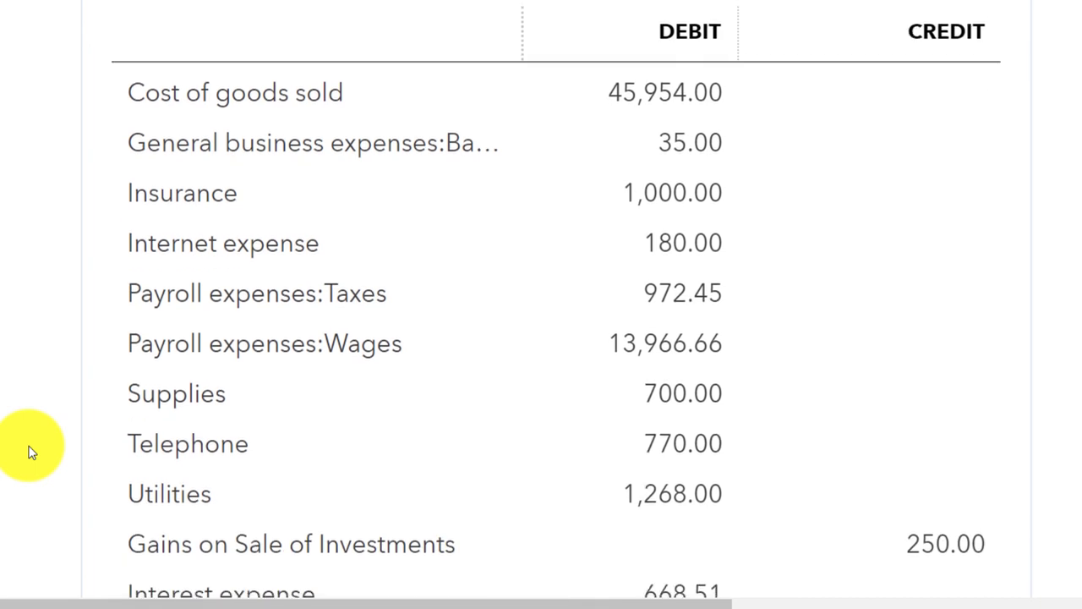
pyautogui.scroll(-1, 28, 452)
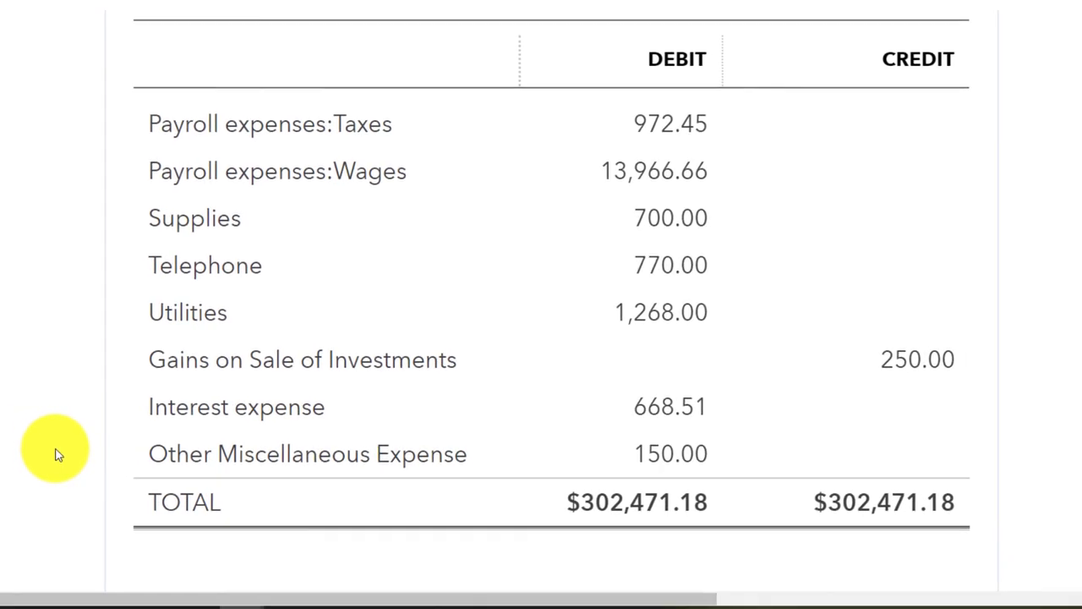